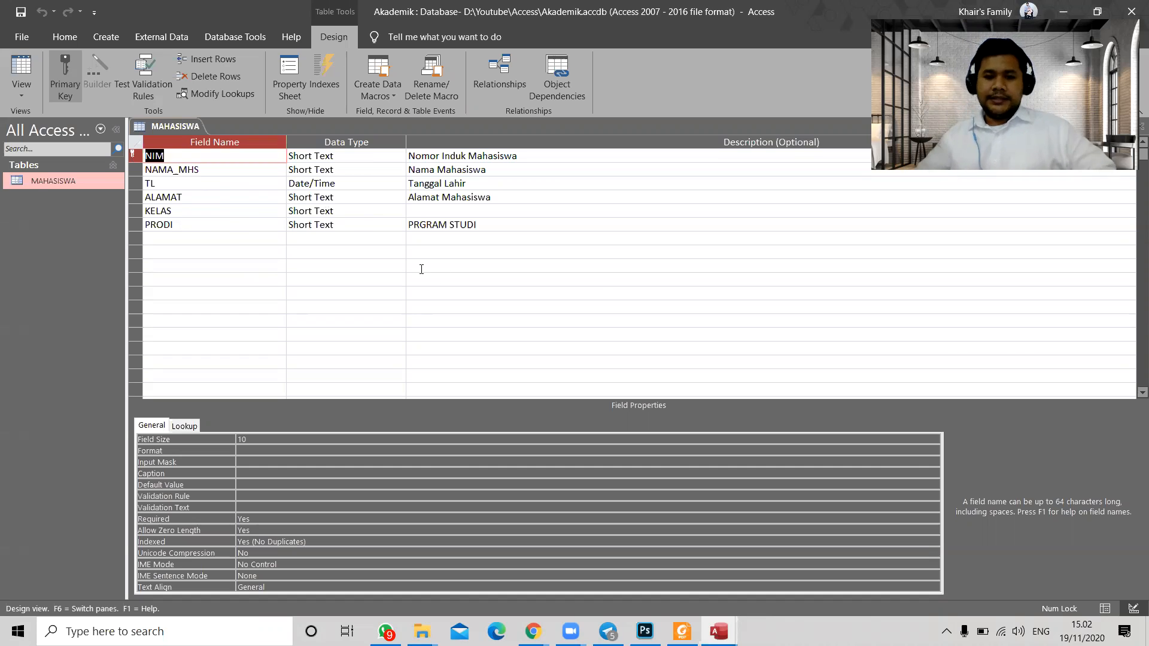
Step: Examine the one-to-many relationship example between Fakultas and Mahasiswa in the PDF module, then return to the Access table design
left_click(548, 236)
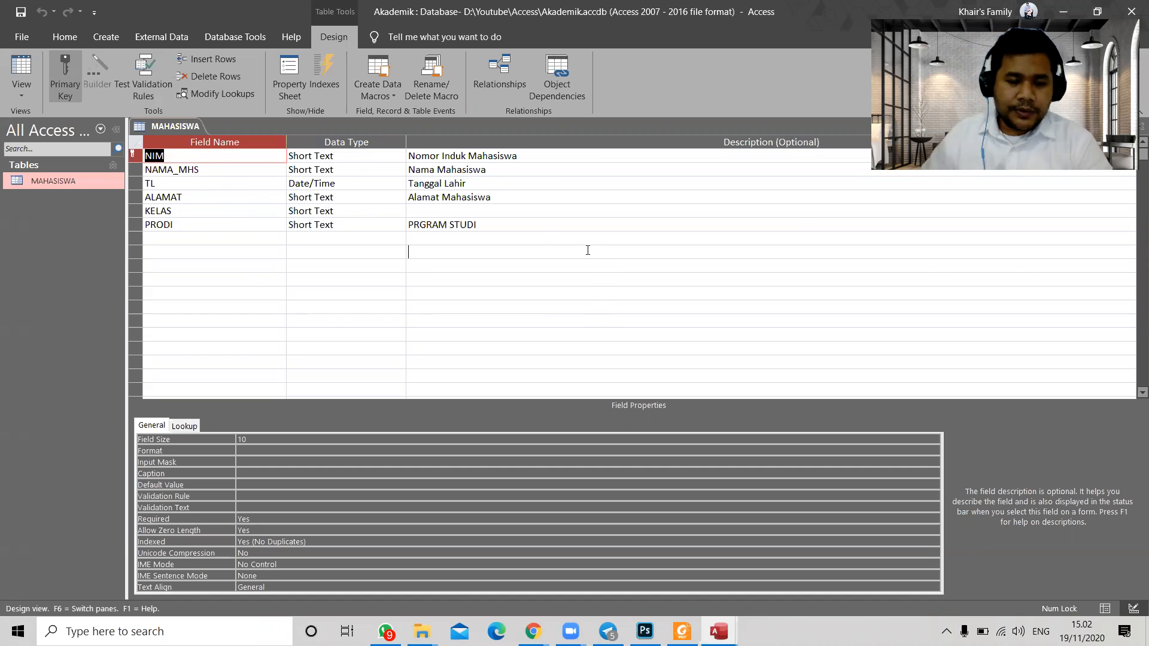
left_click(309, 197)
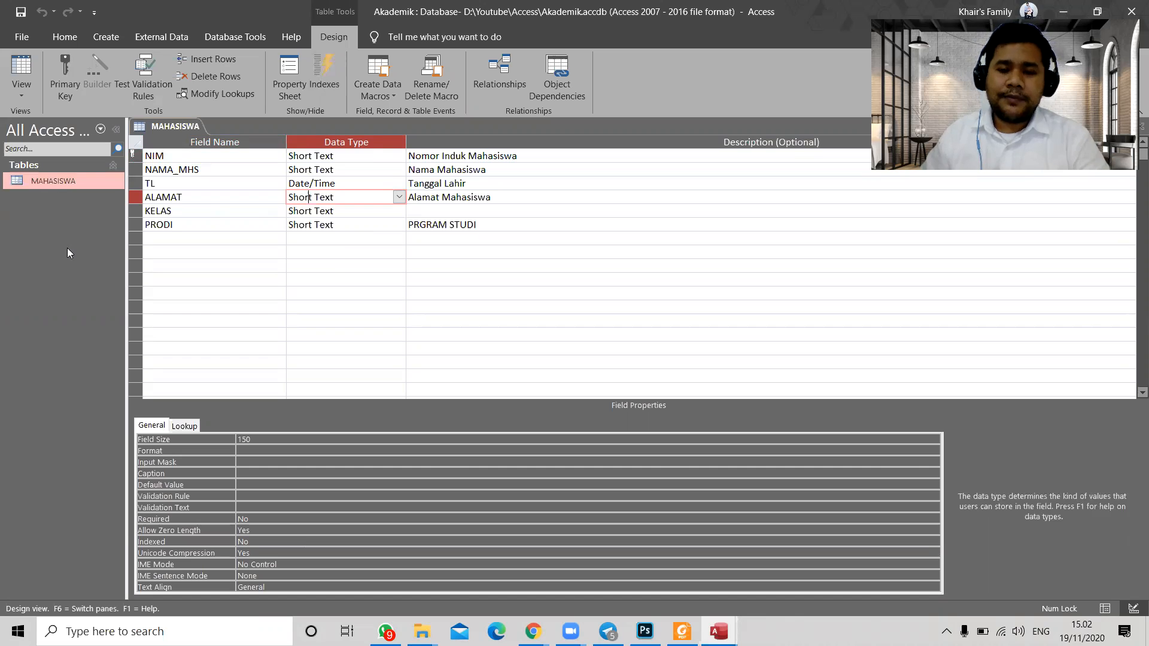
key("alt+Tab")
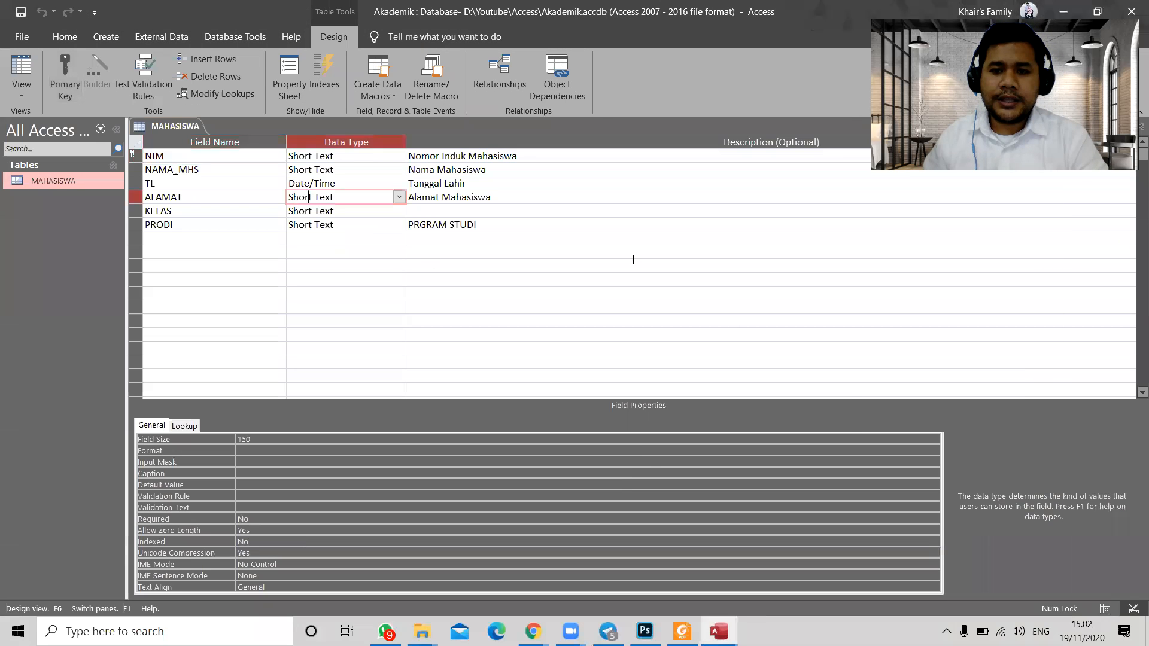
key("alt+Tab")
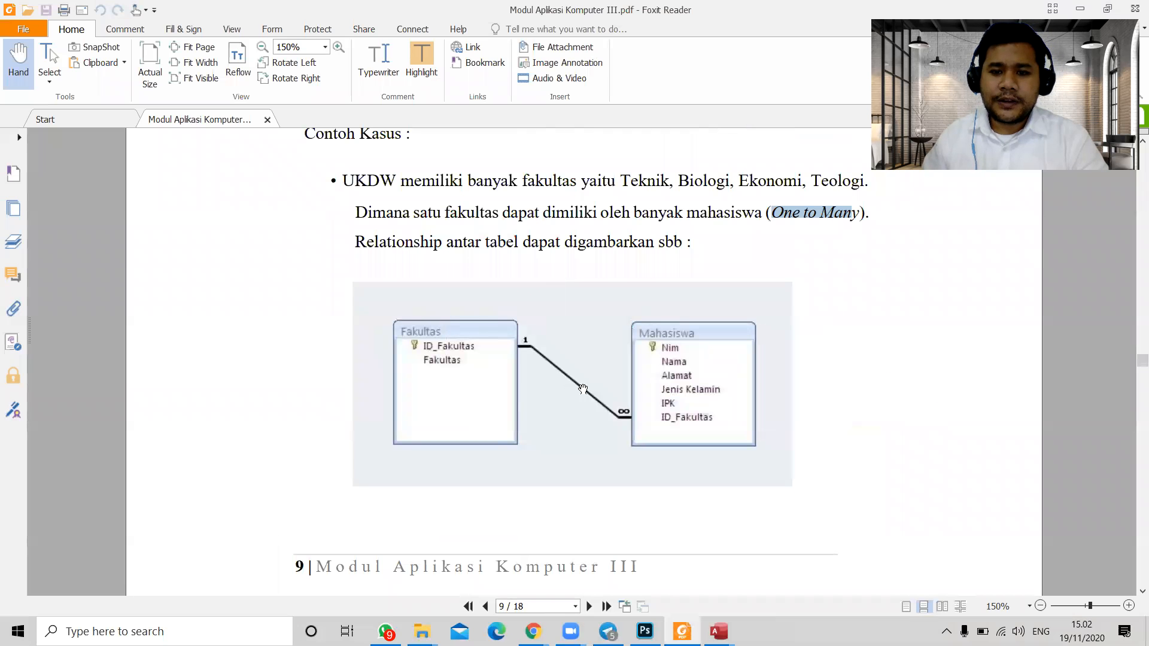
scroll(792, 477, "up", 1)
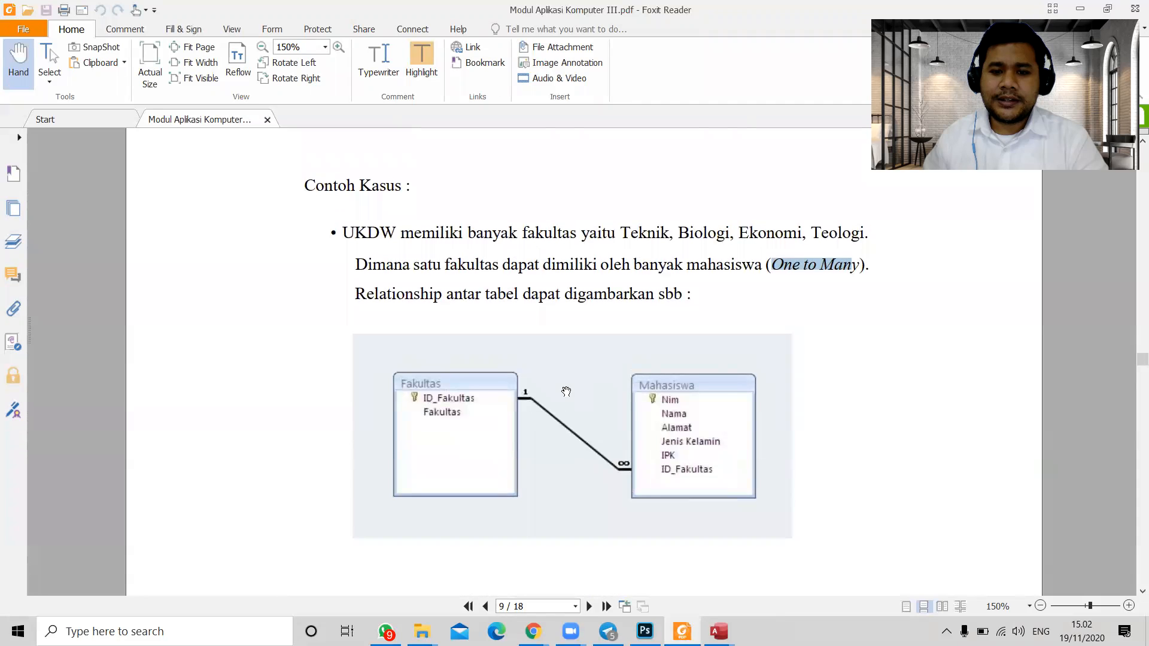
key("alt+Tab")
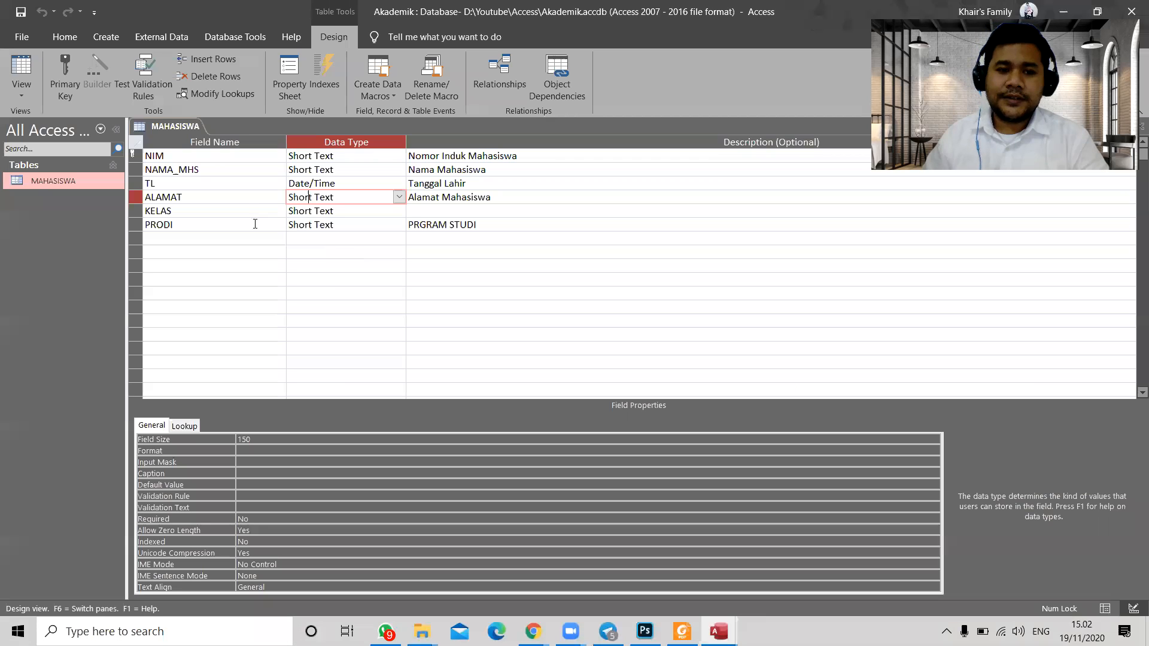
Step: Delete the PRODI field permanently from the MAHASISWA table design
left_click(195, 227)
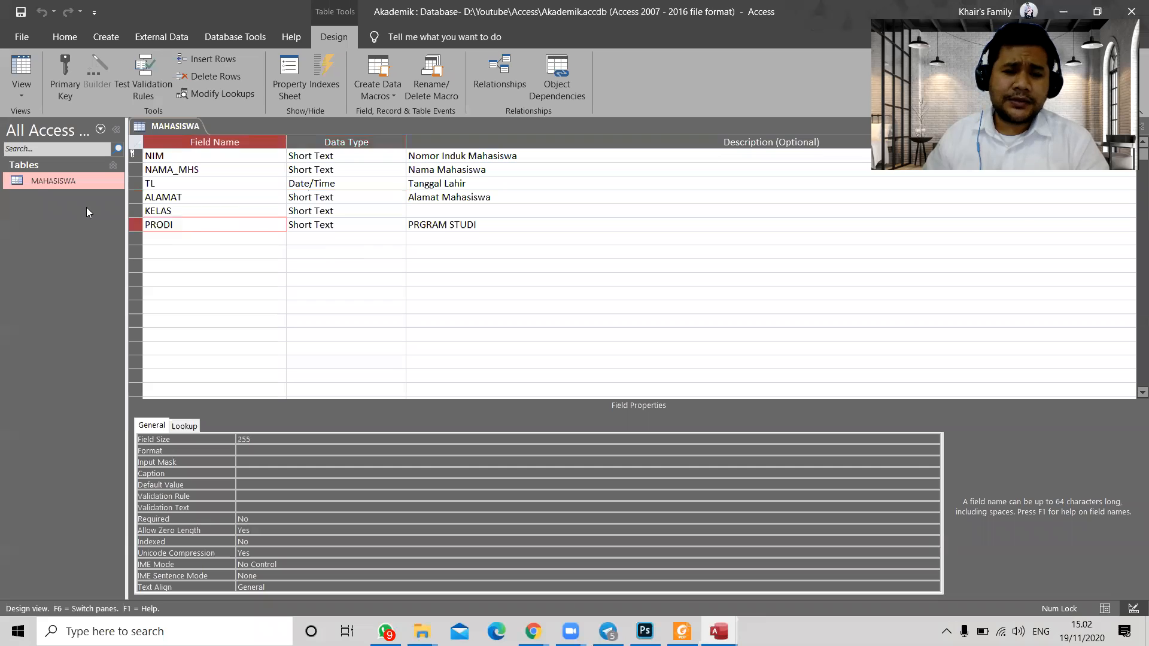
left_click(180, 238)
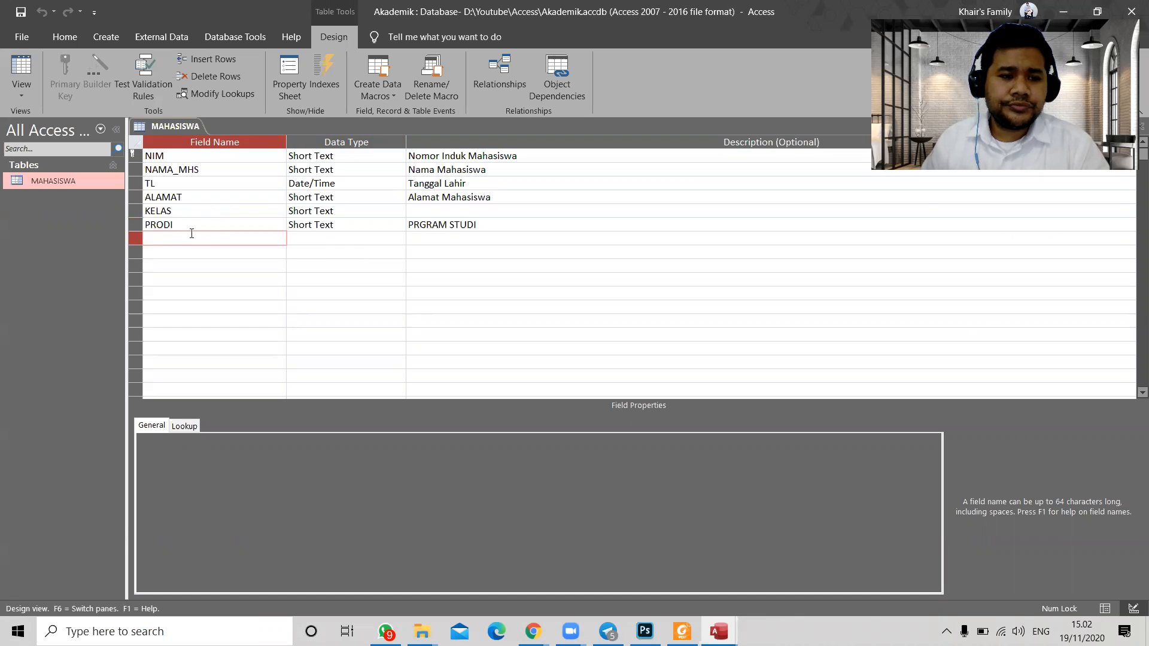
left_click(137, 228)
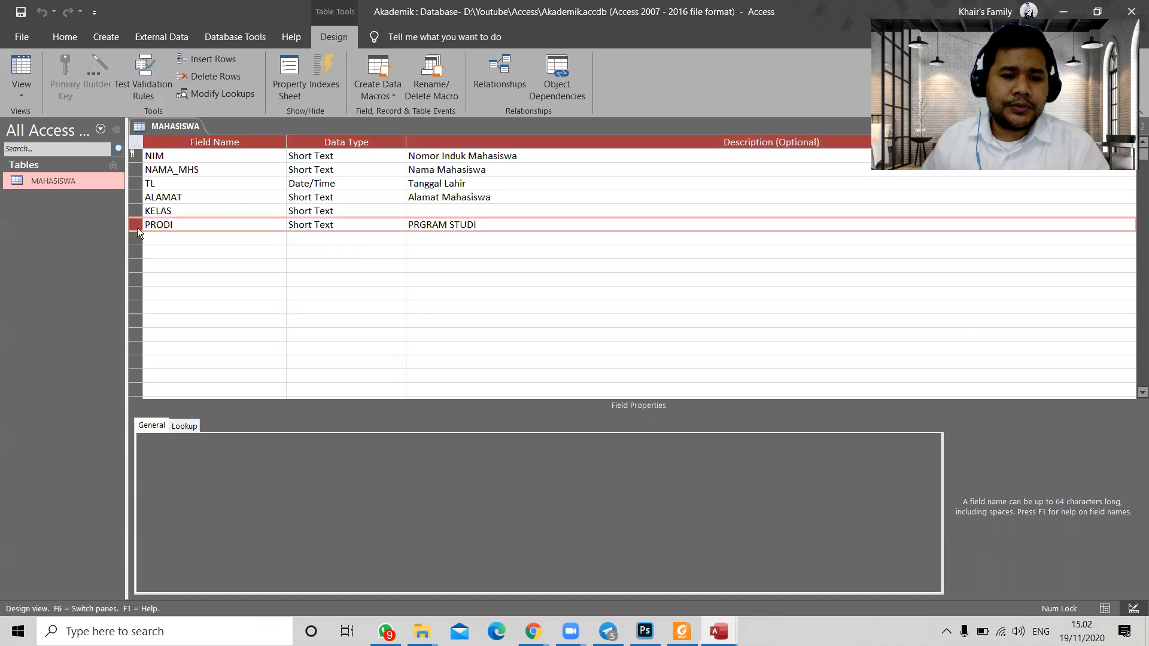
right_click(132, 225)
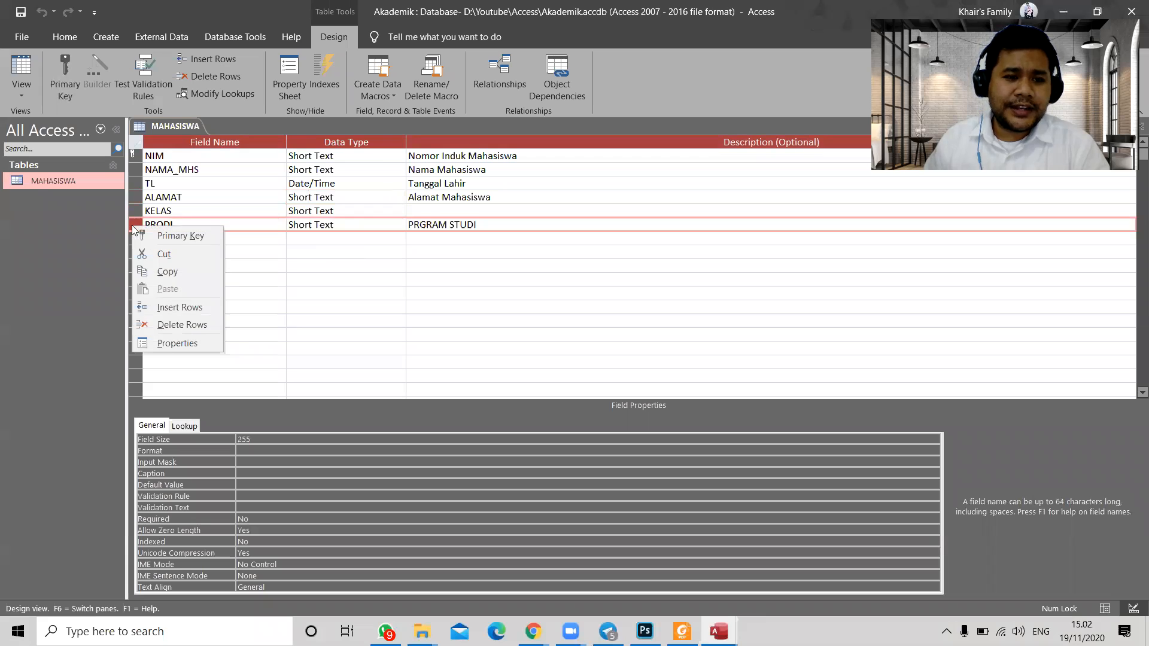
left_click(189, 326)
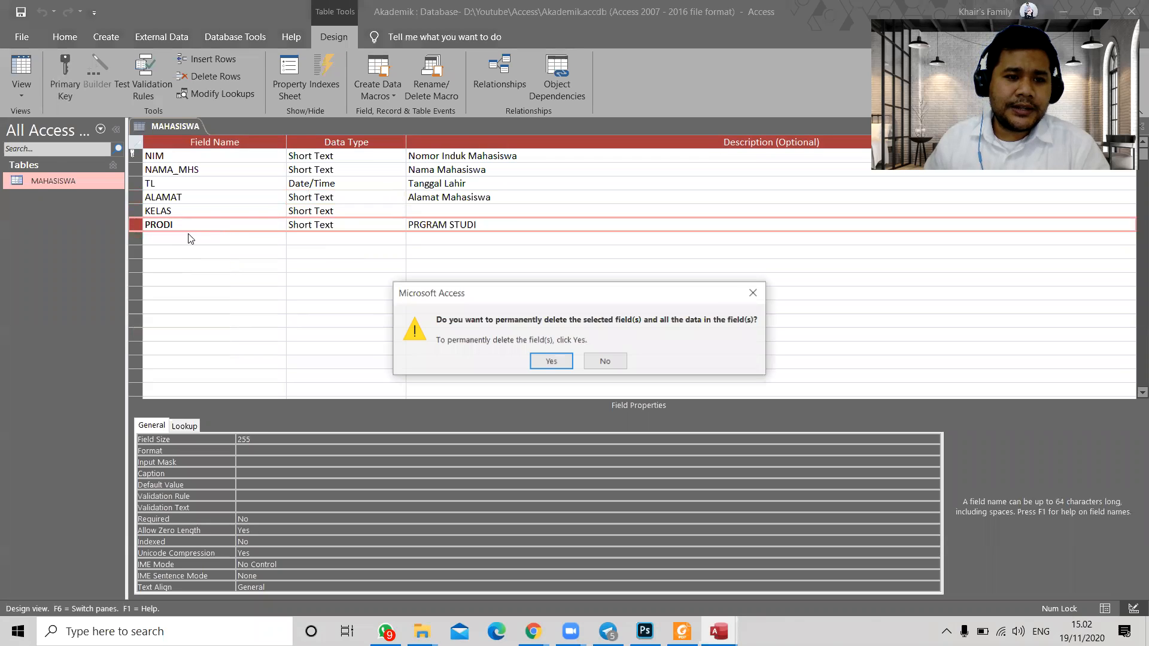
left_click(551, 361)
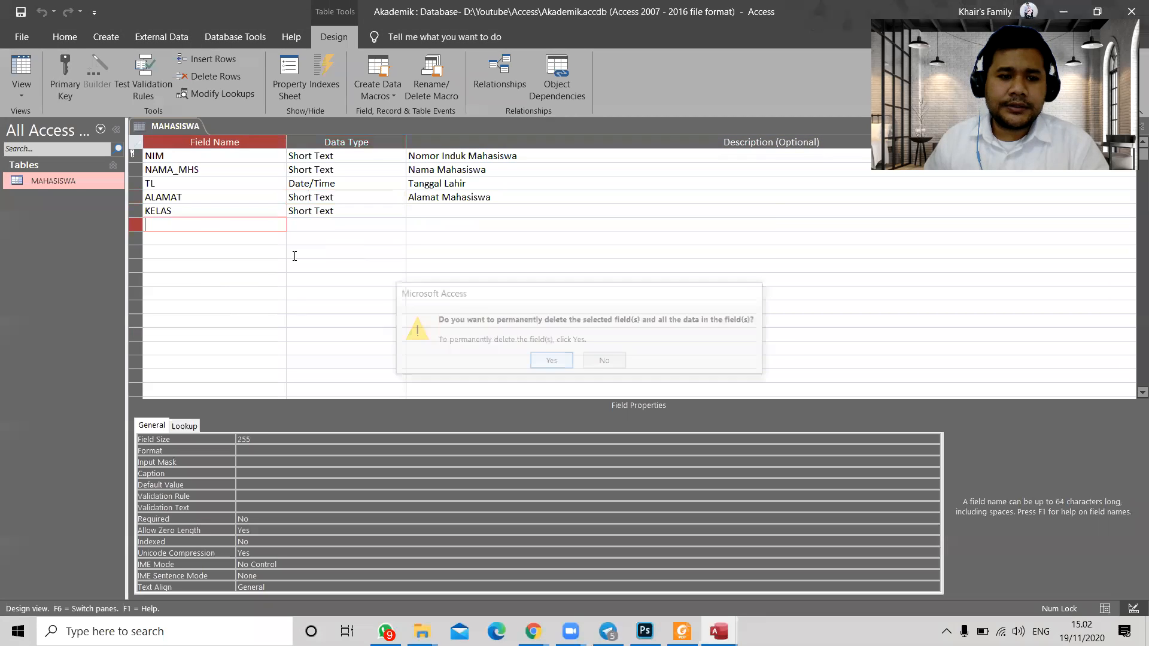
Step: Add an ID_Prodi field of type Short Text with the description "ID Program Studi" below KELAS
type("ID_Prodi")
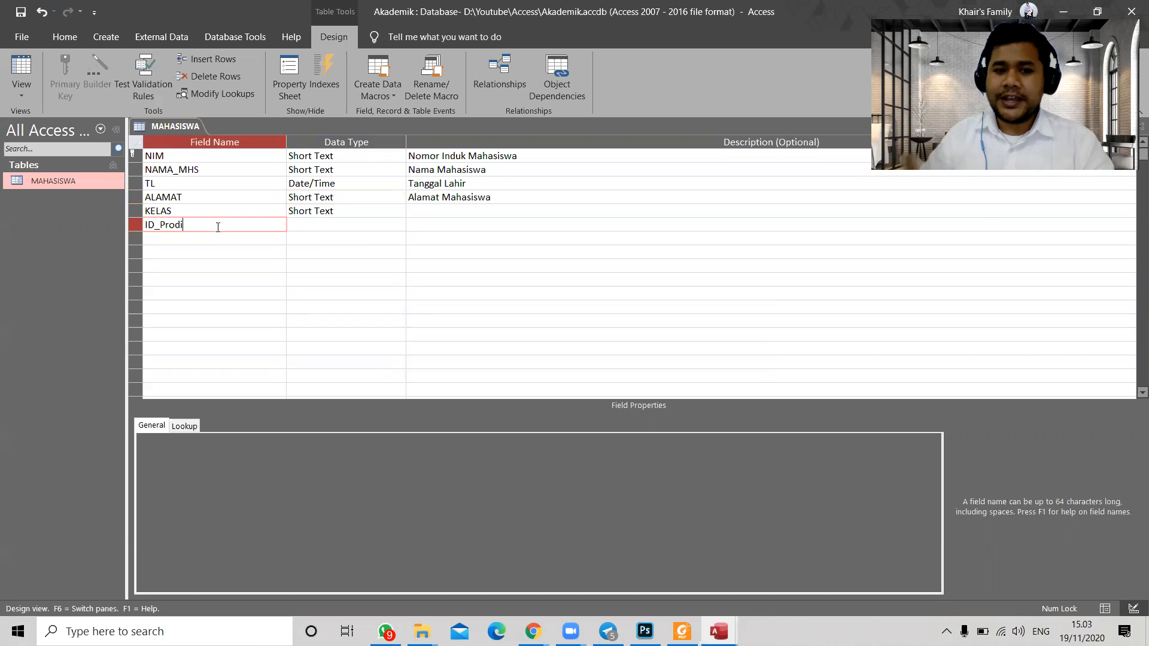
key("Tab")
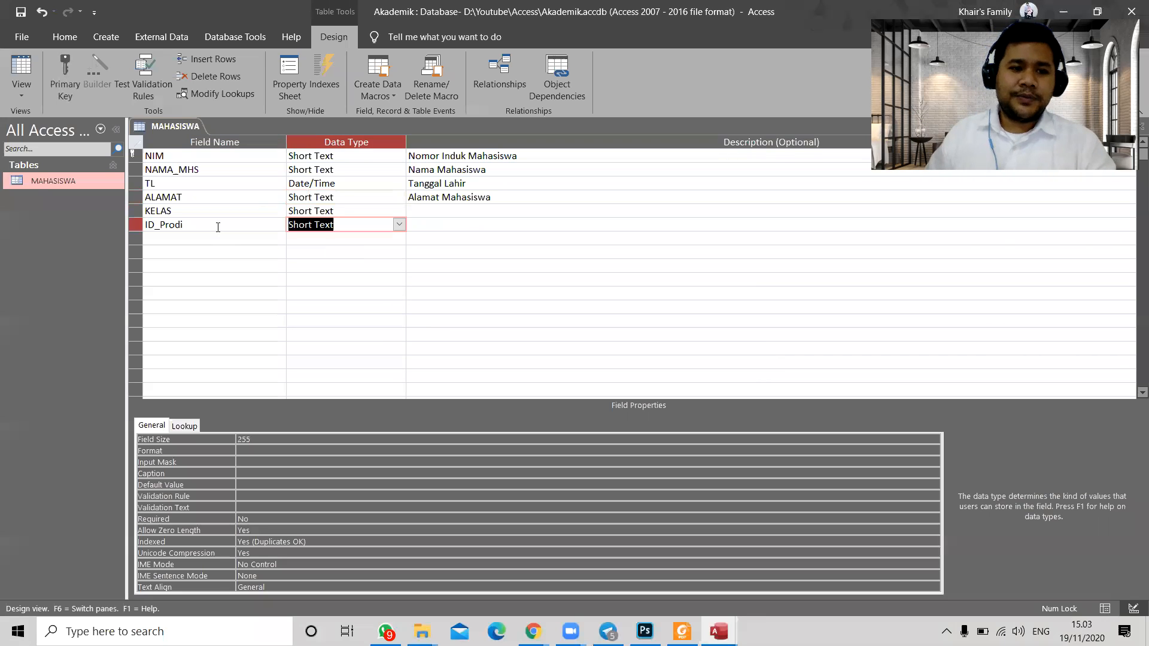
left_click(399, 225)
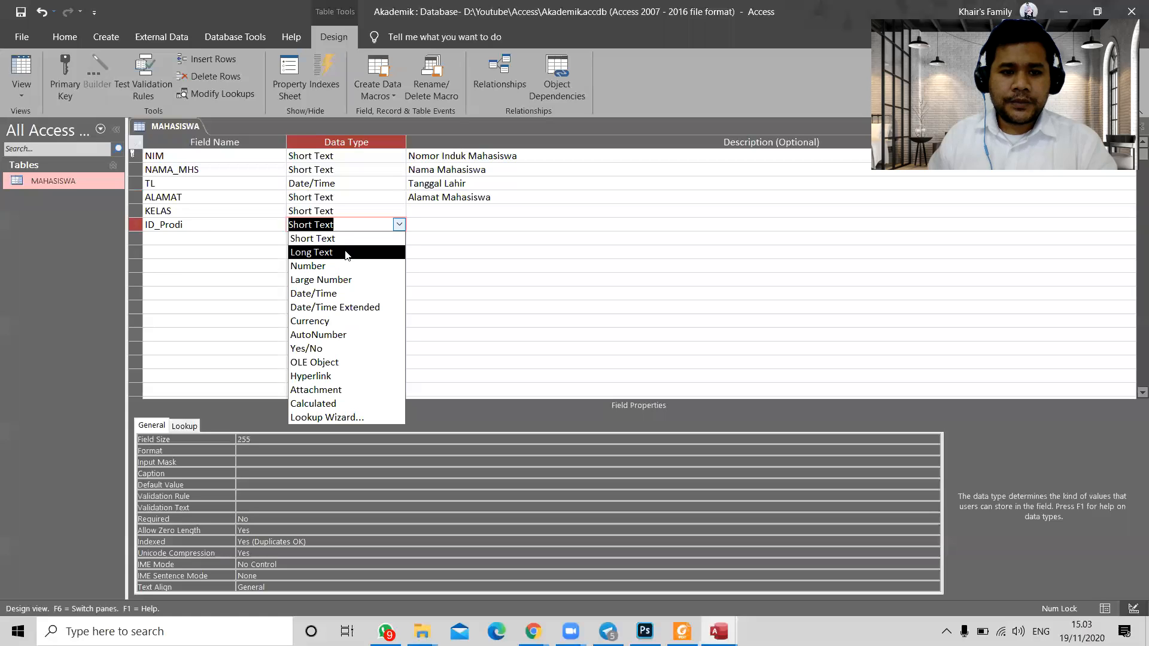
left_click(454, 231)
type("ID Pro")
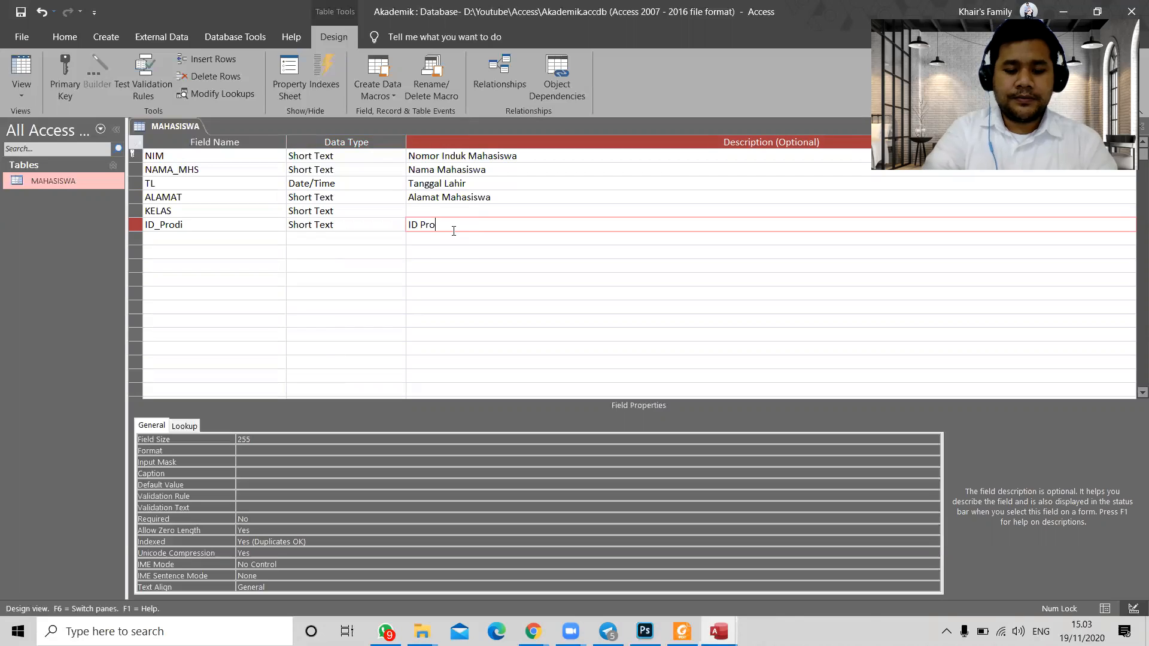
type("gram Studi")
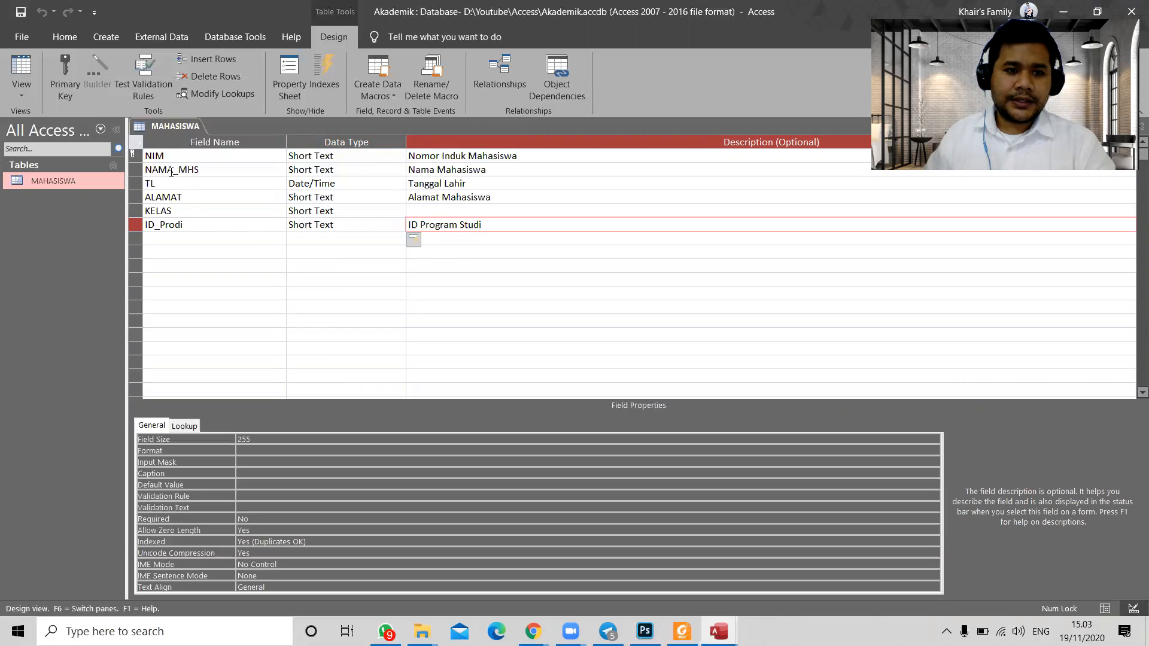
Step: Switch the MAHASISWA table to Datasheet View and go to the first record's ID_Prodi cell
right_click(173, 127)
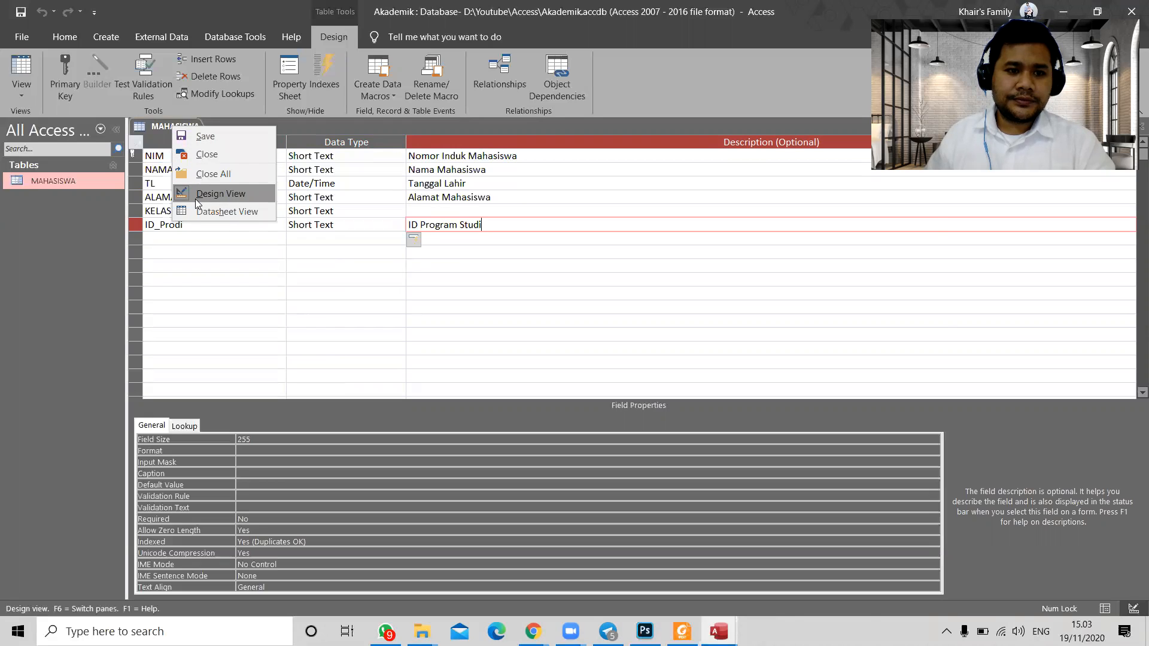
left_click(226, 211)
left_click(534, 157)
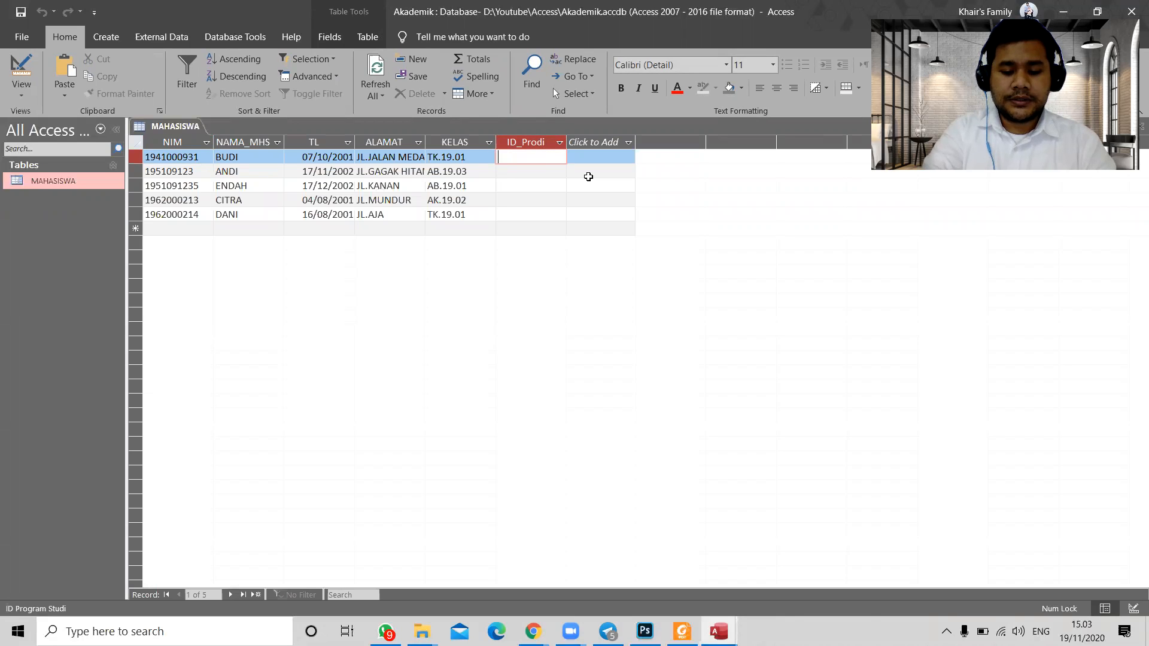
type("41_")
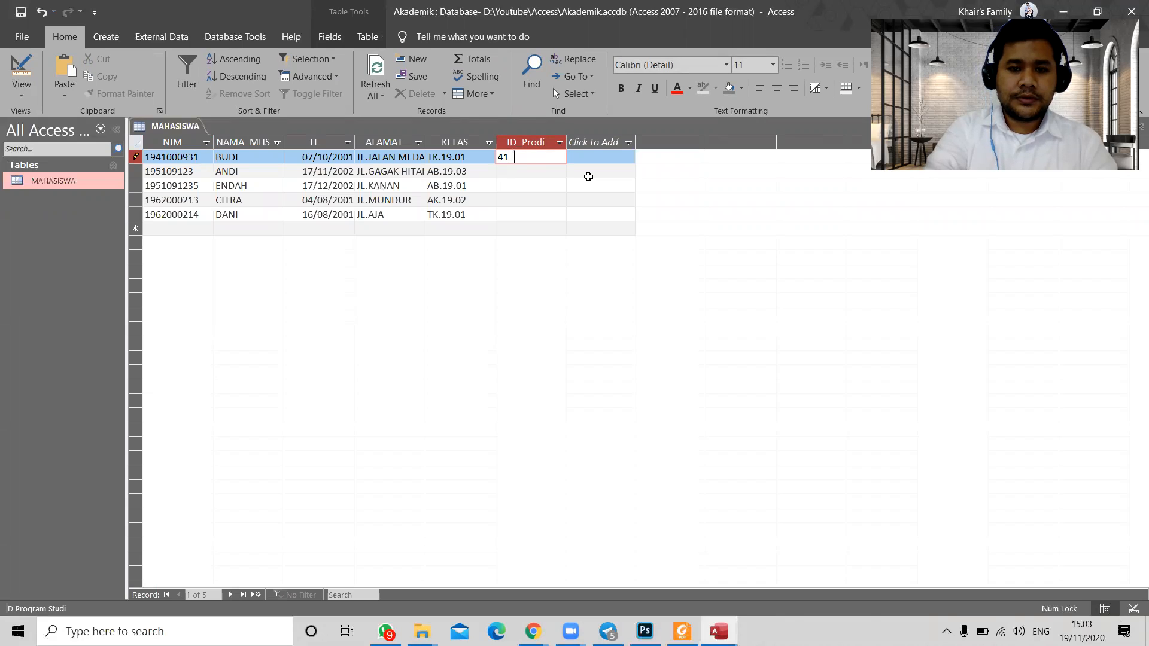
key("BackSpace")
type("-01")
key("BackSpace")
key("BackSpace")
key("BackSpace")
key("BackSpace")
key("BackSpace")
Step: Enter TK-41 as the ID_Prodi of the first student record
key("Caps_Lock")
type("TK-41")
key("Return")
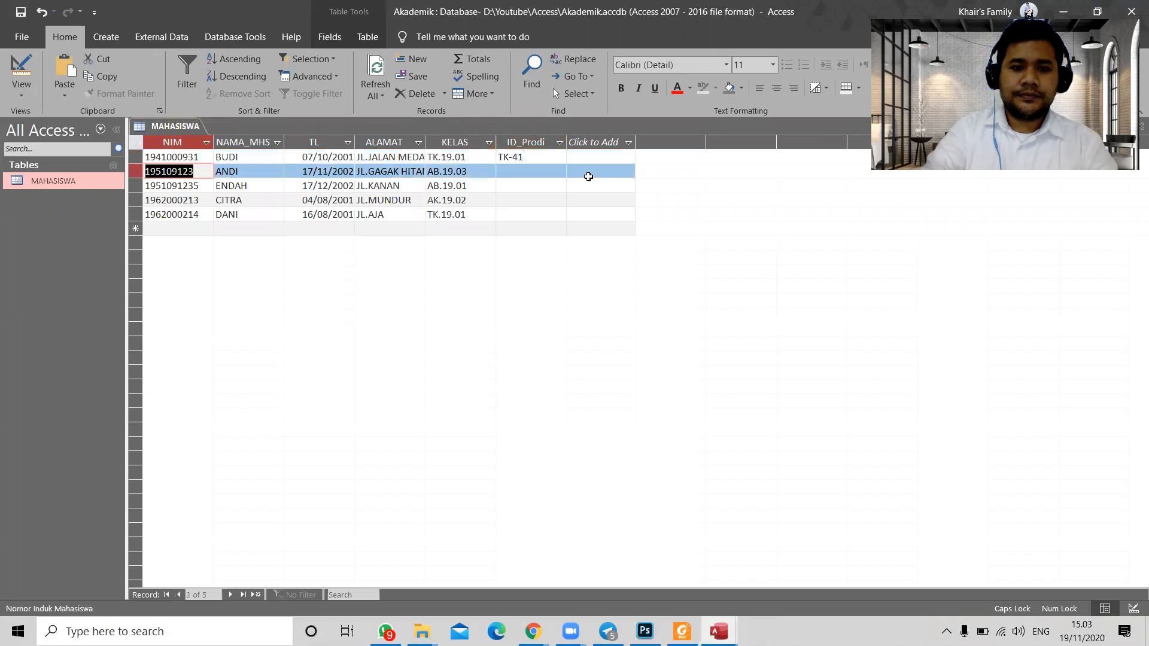
Step: Enter AB-51 as the ID_Prodi of the second student record
type("AB")
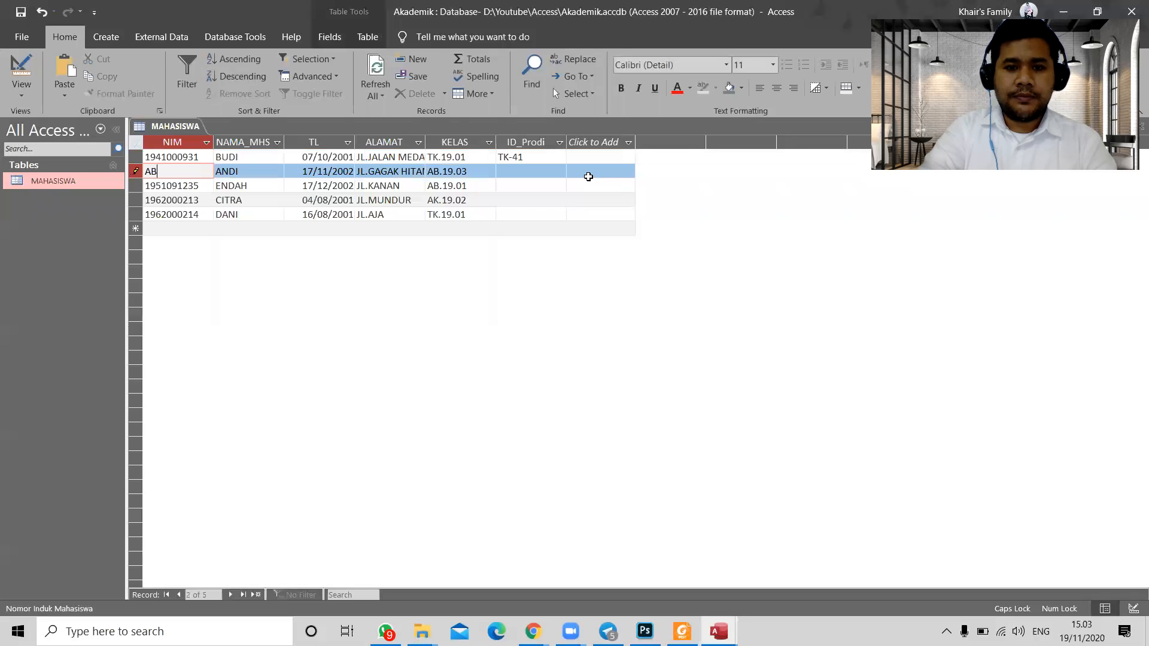
key("Escape")
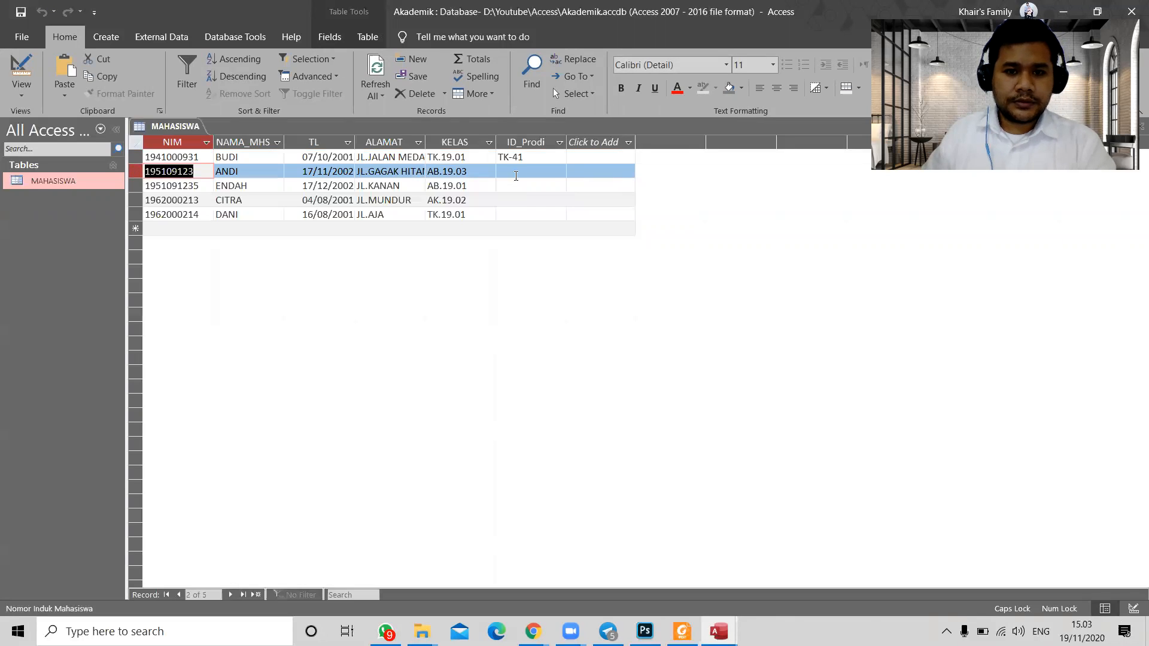
left_click(562, 170)
type("AB-")
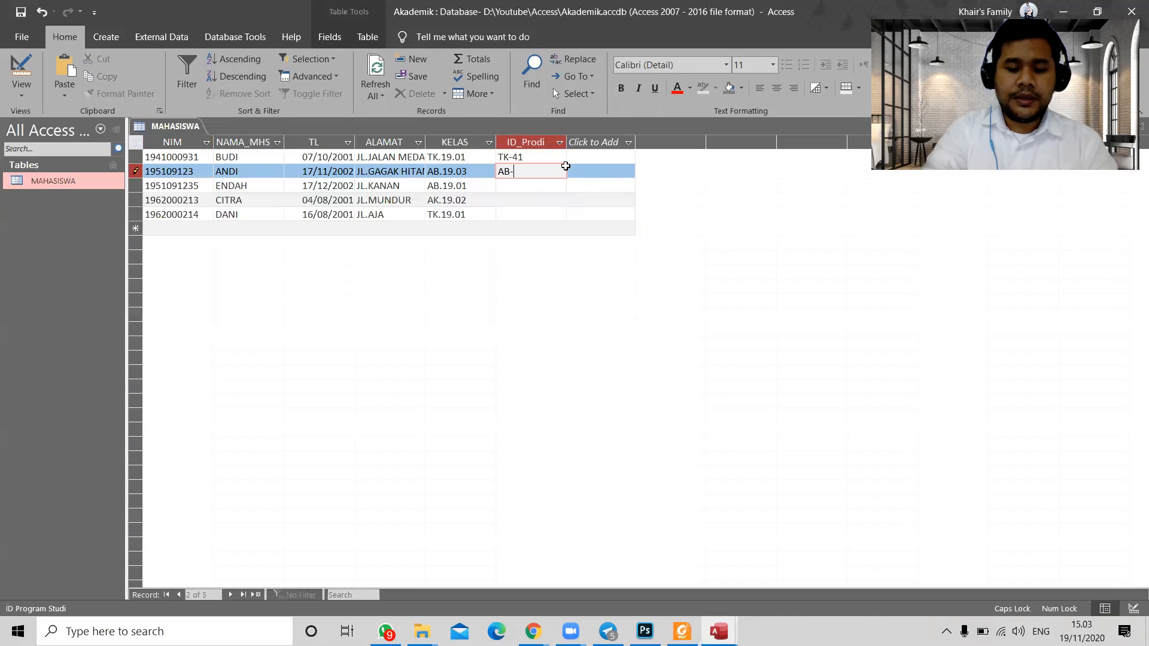
type("51")
key("Tab")
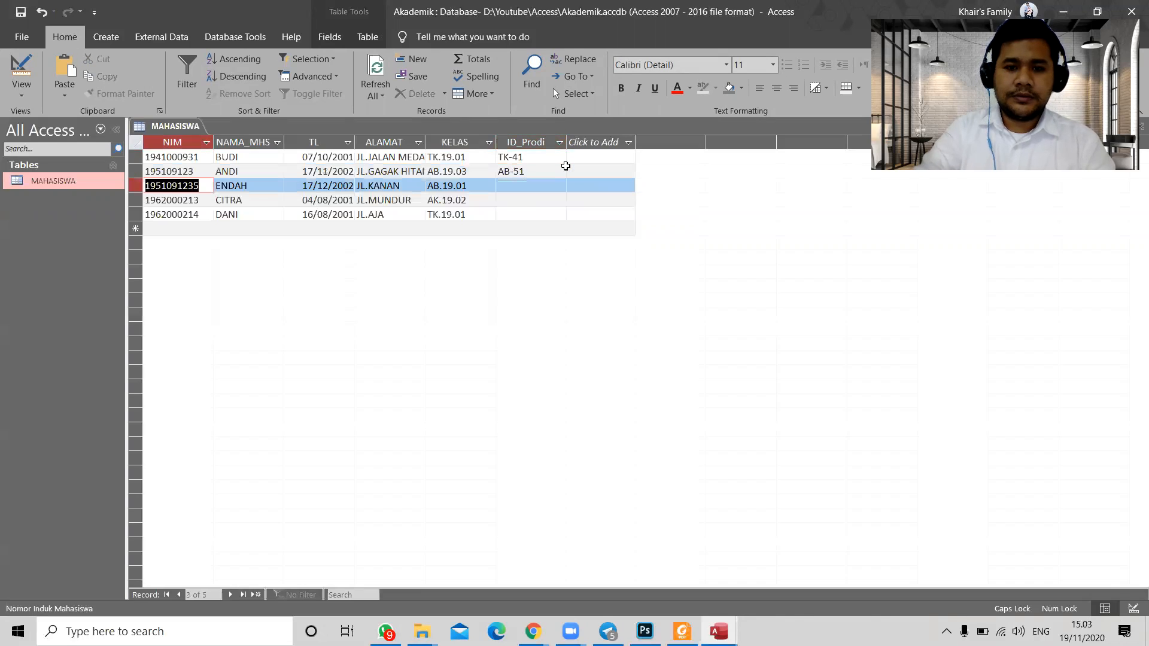
Step: Copy the second record's ID_Prodi value AB-51 into the third student record
left_click(530, 185)
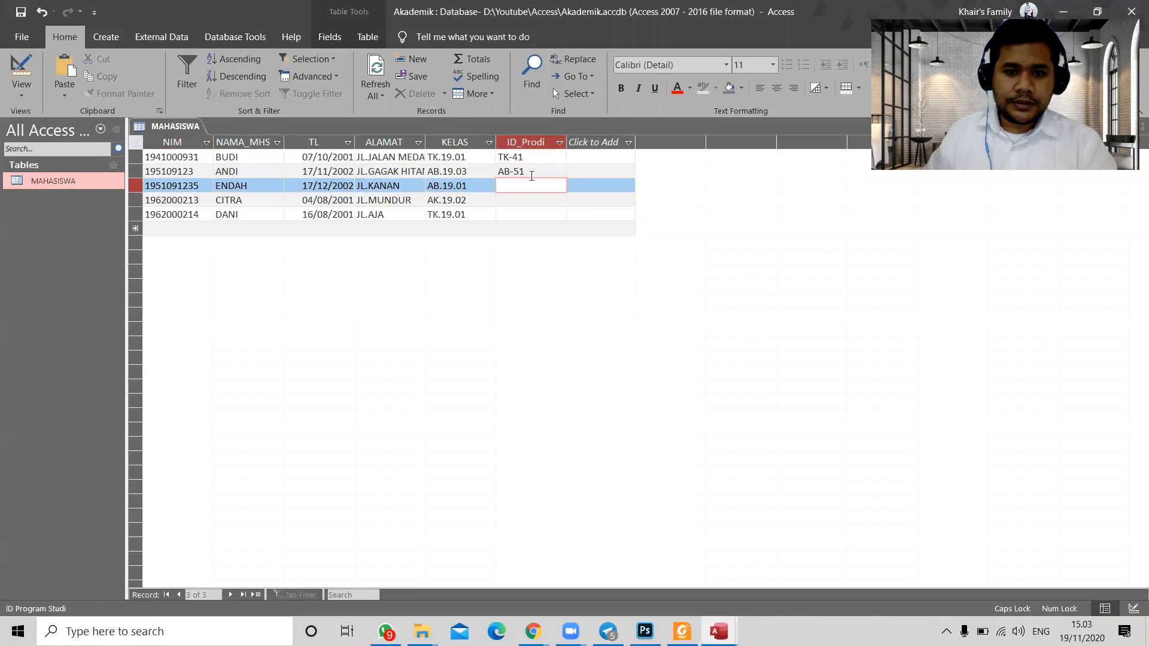
key("Up")
key("ctrl+c")
key("Down")
key("Down")
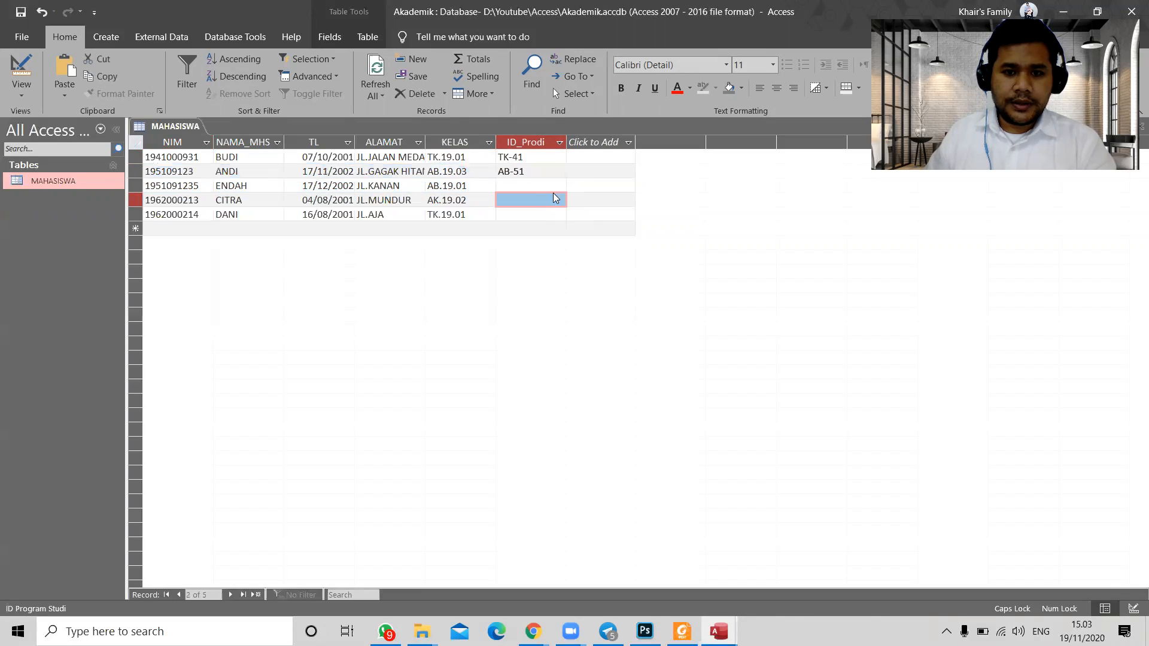
left_click(555, 188)
key("ctrl+v")
Step: Enter AK-61 as the ID_Prodi of the fourth student record
left_click(539, 200)
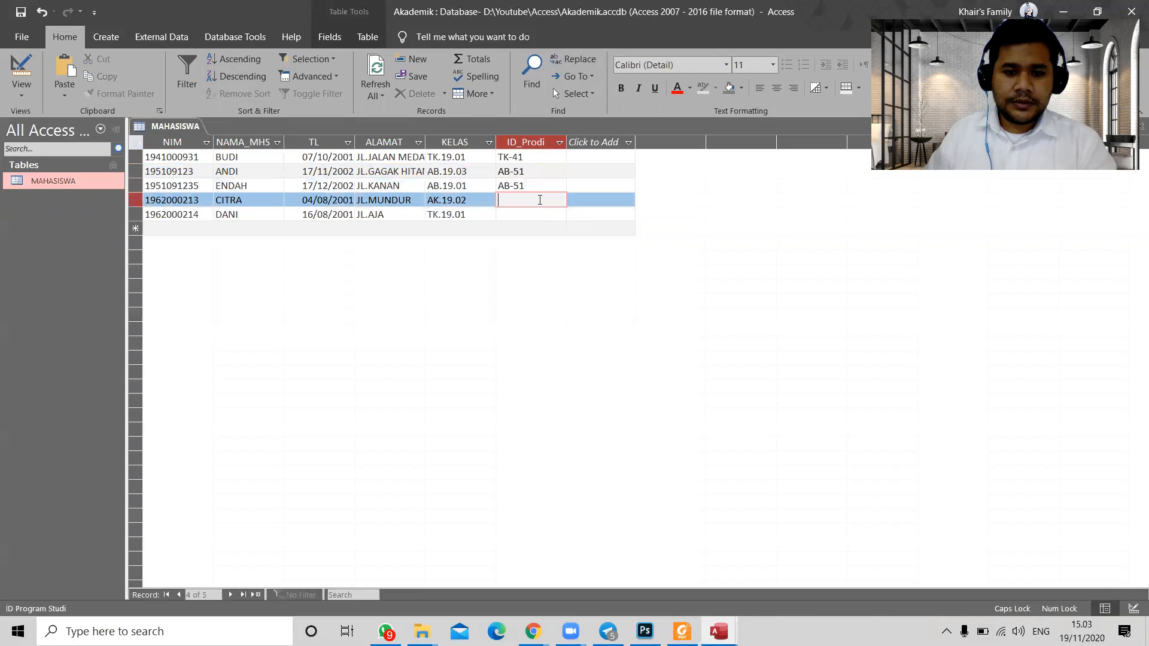
type("AK-")
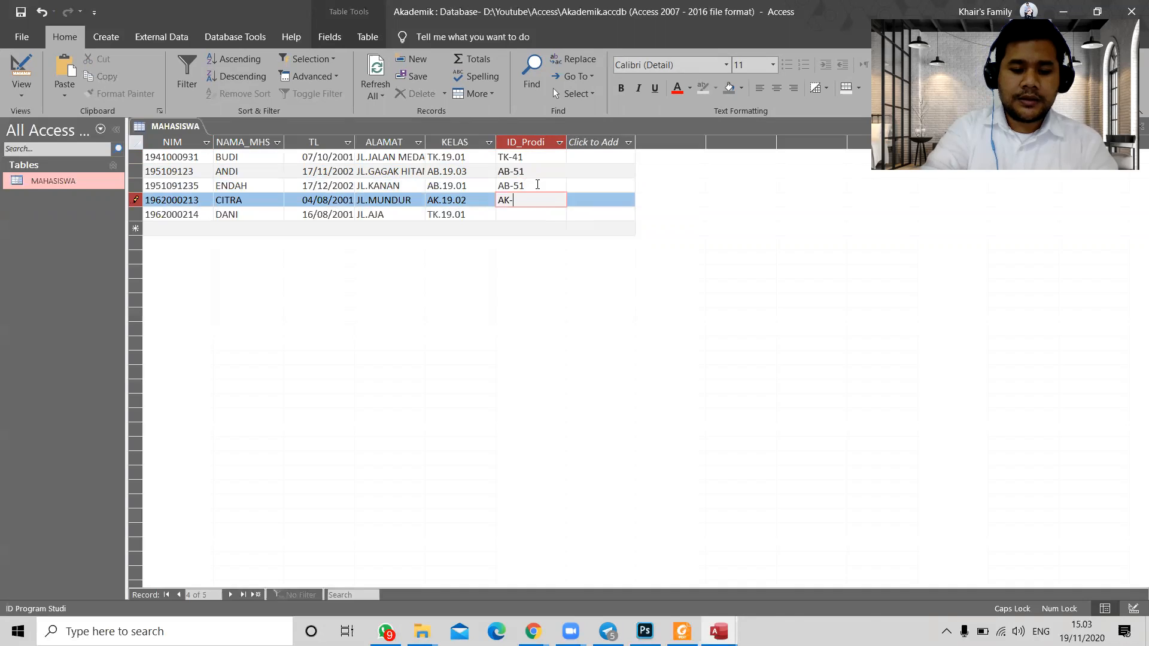
type("61")
key("Tab")
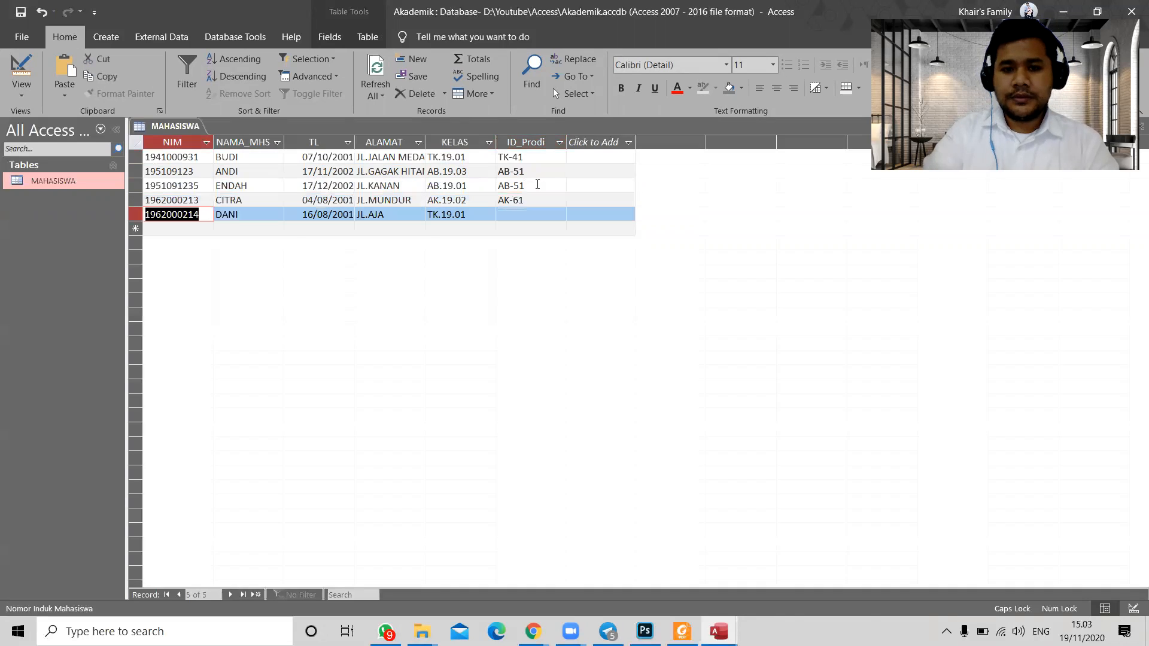
Step: Copy the first record's ID_Prodi value TK-41 into the fifth student record and save that record
left_click(498, 157)
key("ctrl+c")
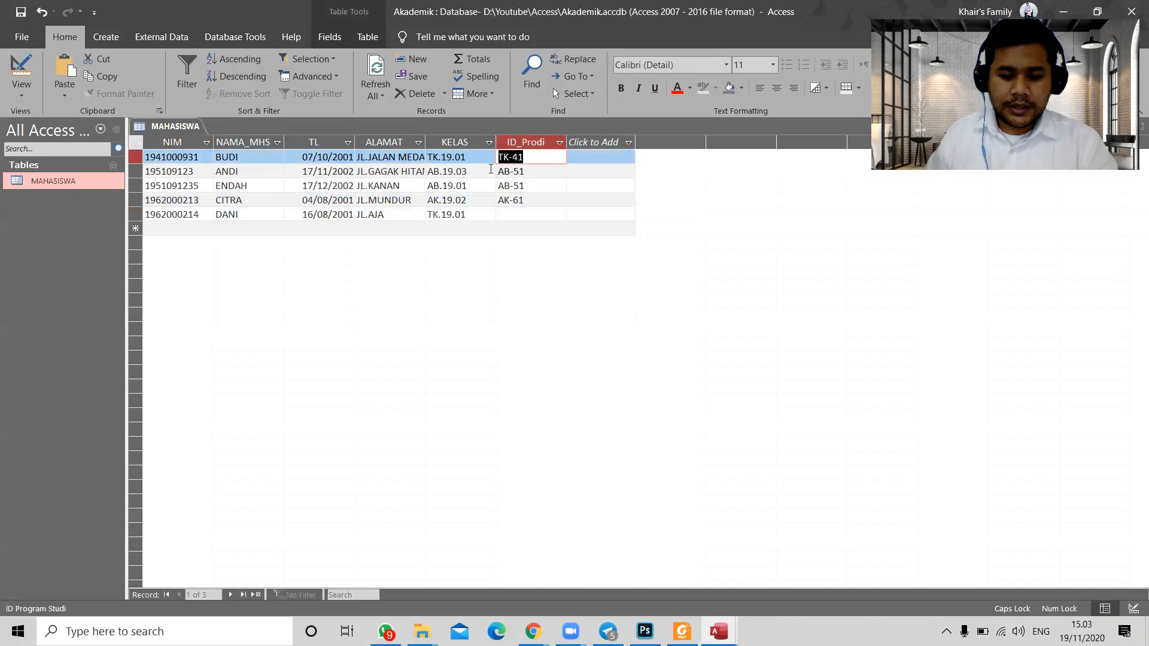
left_click(539, 215)
key("ctrl+v")
left_click(595, 187)
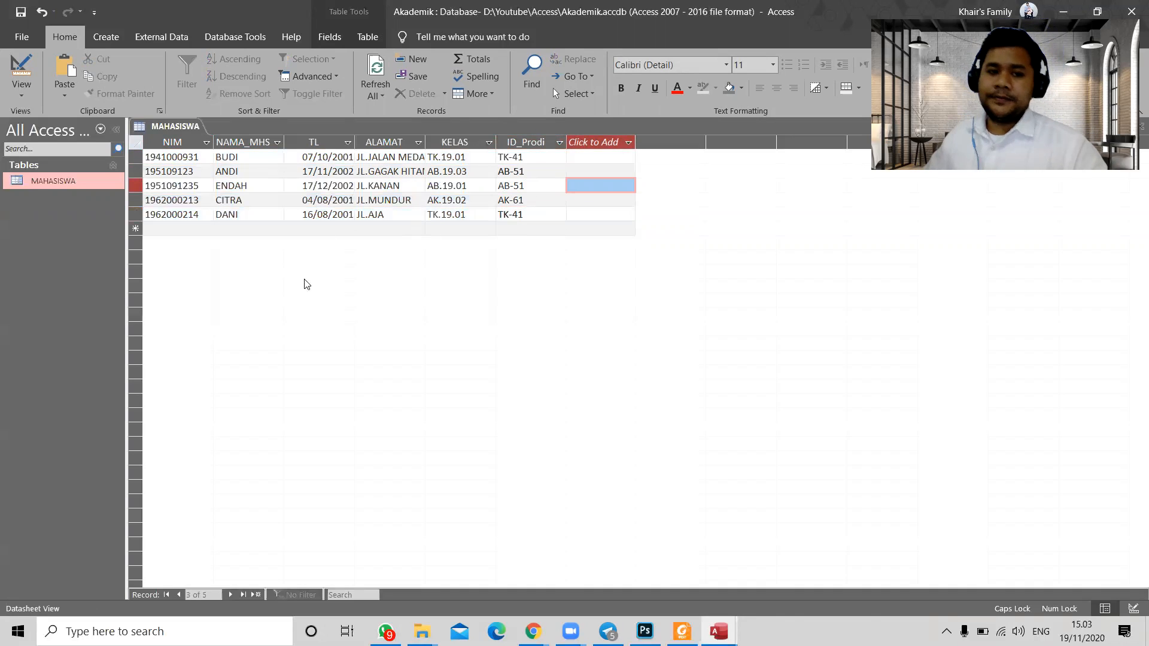
Step: Create a new blank table in the Akademik database alongside MAHASISWA
left_click(55, 181)
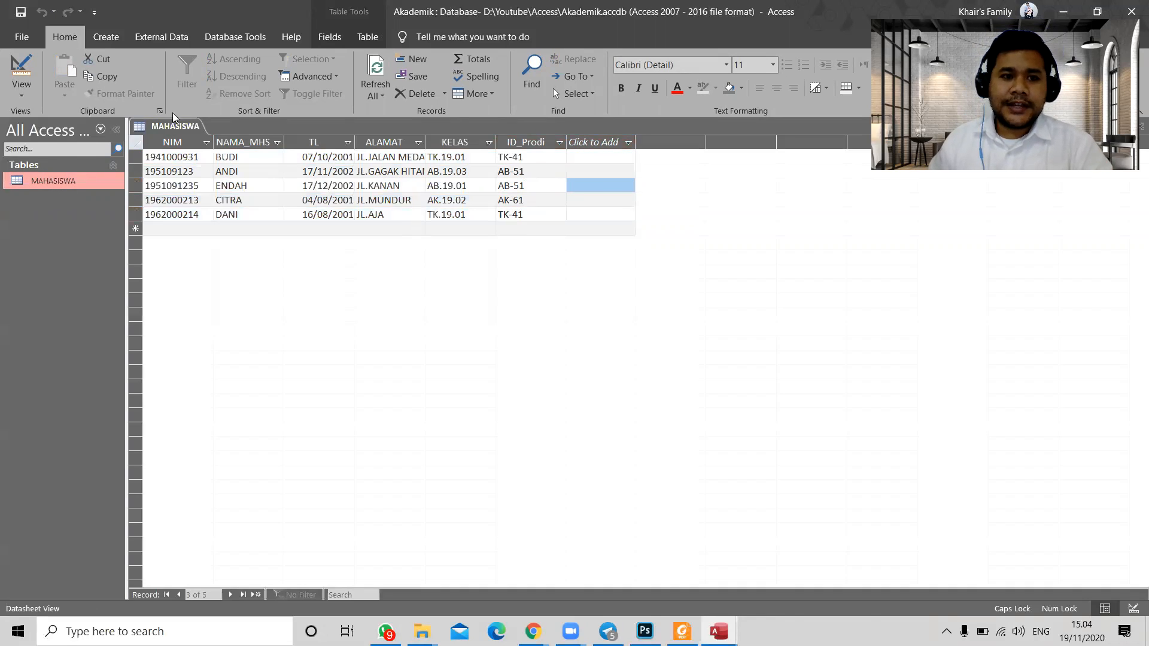
left_click(106, 43)
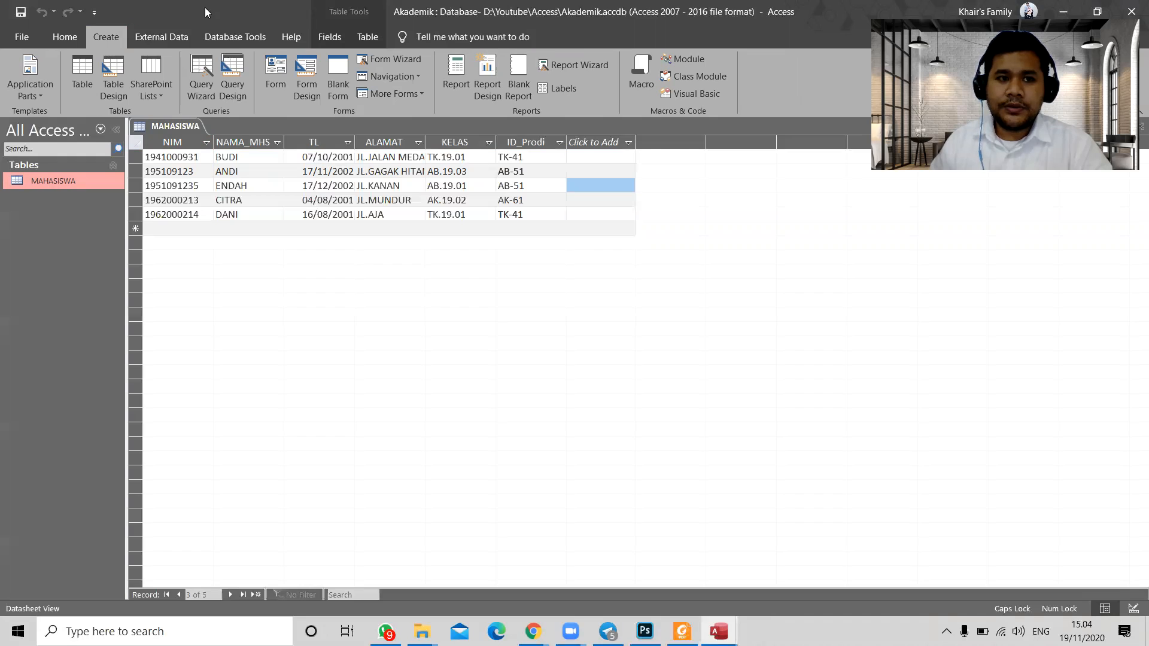
left_click(84, 70)
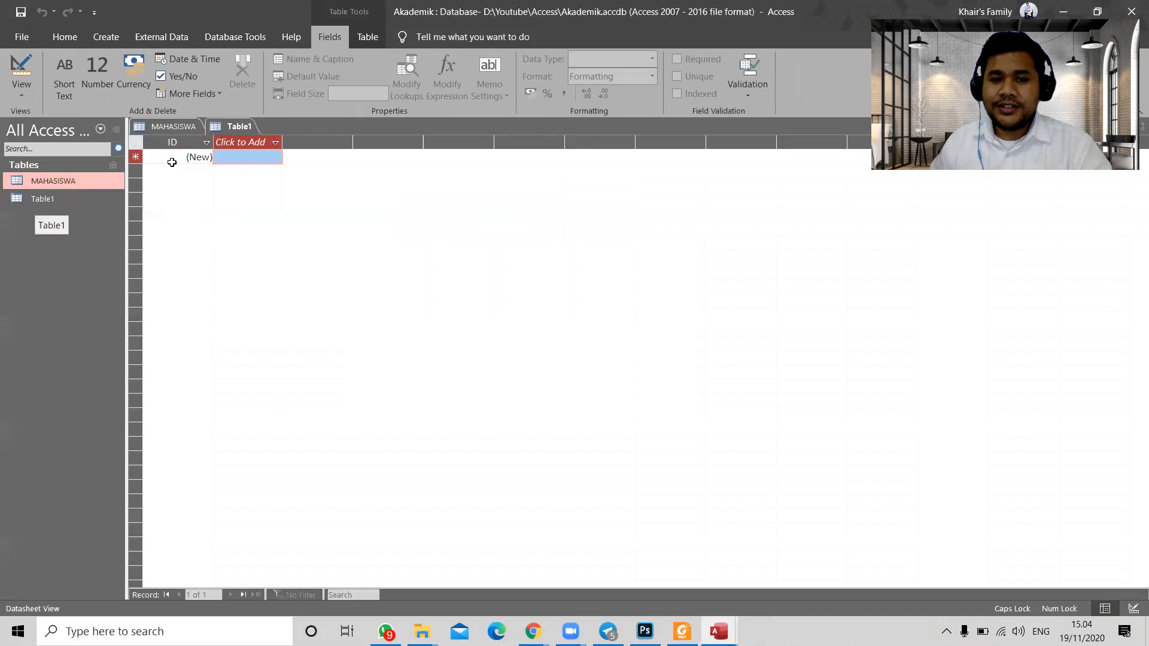
Step: Switch the new table to Design view and save it under the name PRODI
left_click(19, 69)
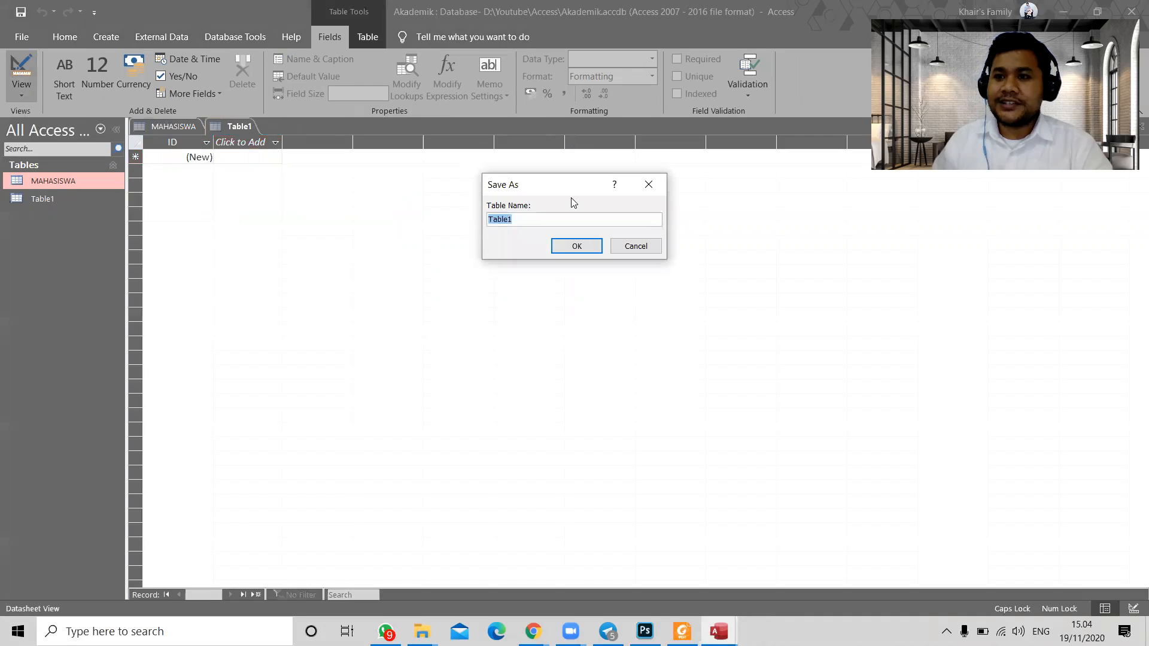
type("PRODI")
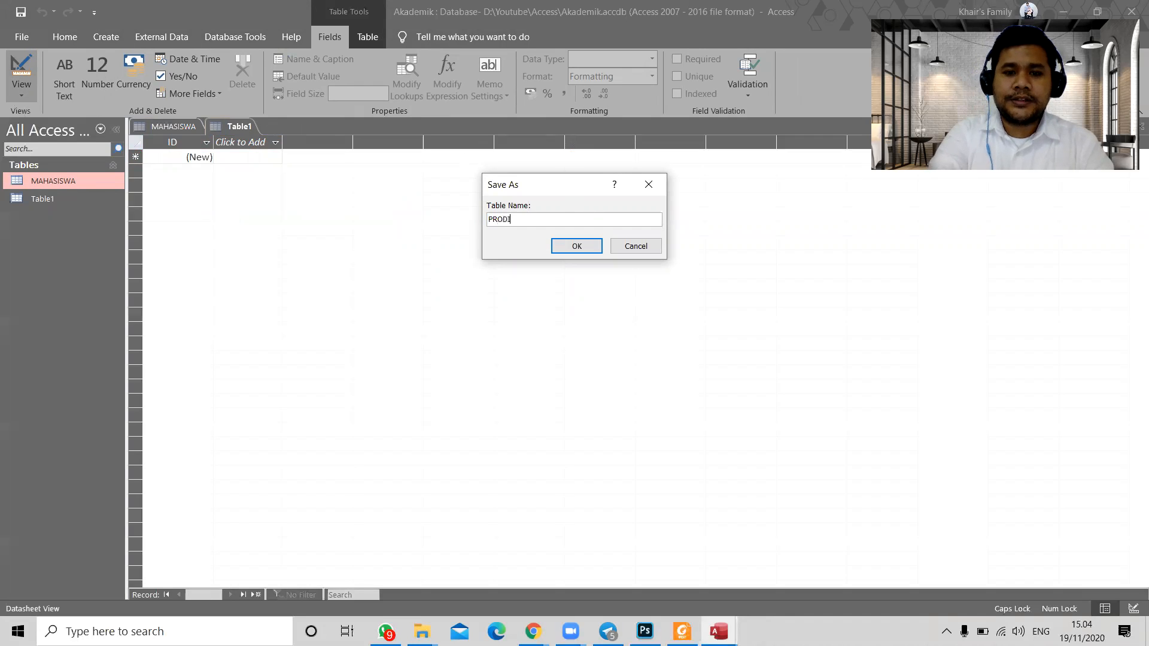
left_click(581, 249)
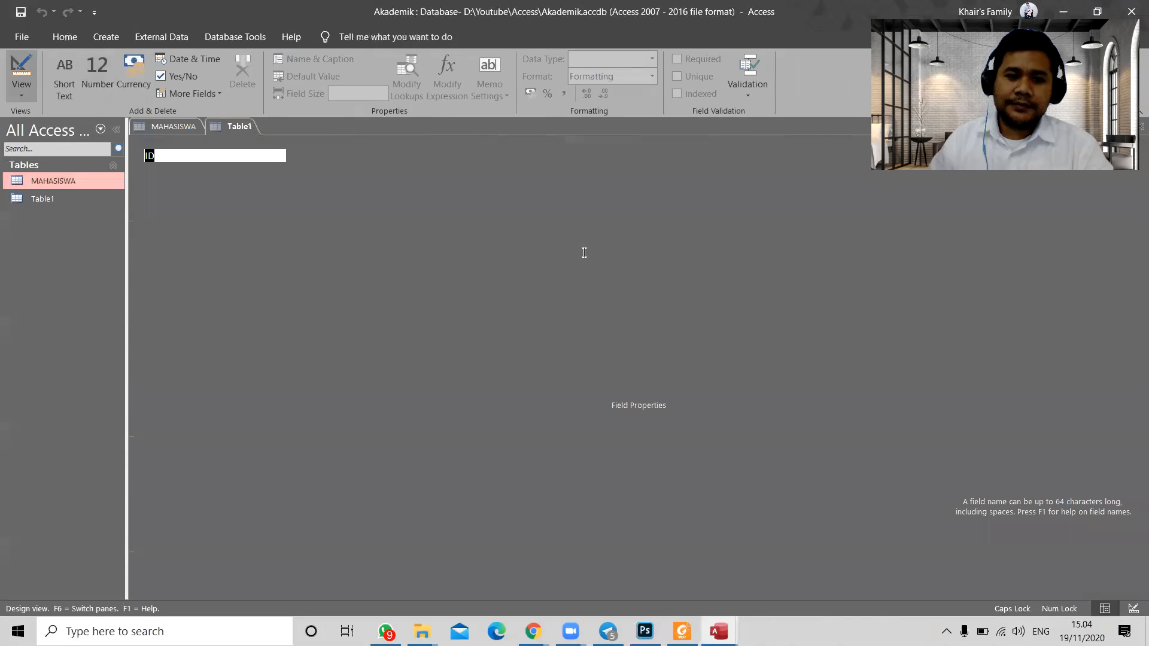
Step: Rename the PRODI table's primary key field ID as ID_PRODI
left_click(229, 159)
type("-PRODI")
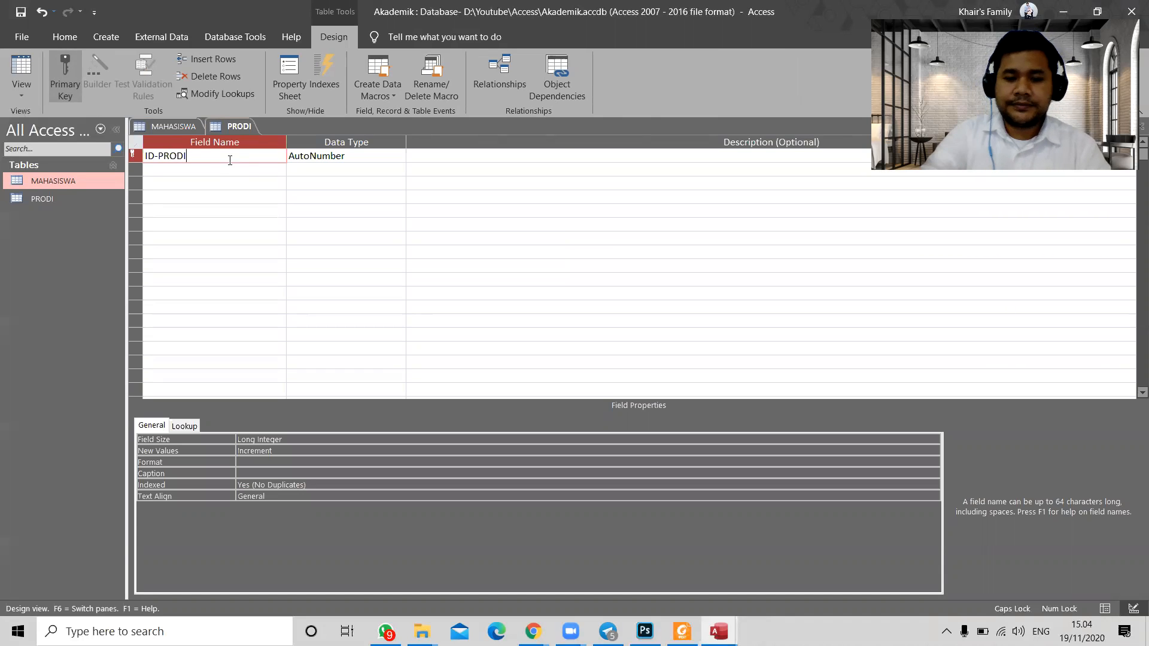
key("BackSpace")
key("BackSpace")
key("BackSpace")
key("BackSpace")
key("BackSpace")
key("BackSpace")
type("_")
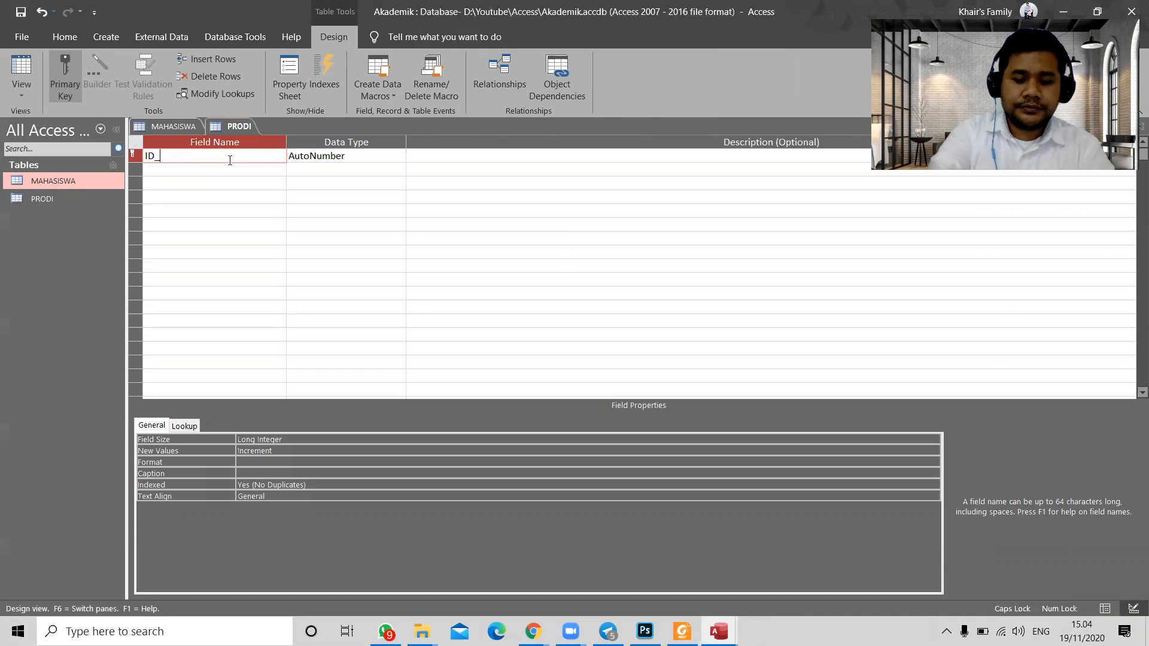
type("PRODI")
key("Tab")
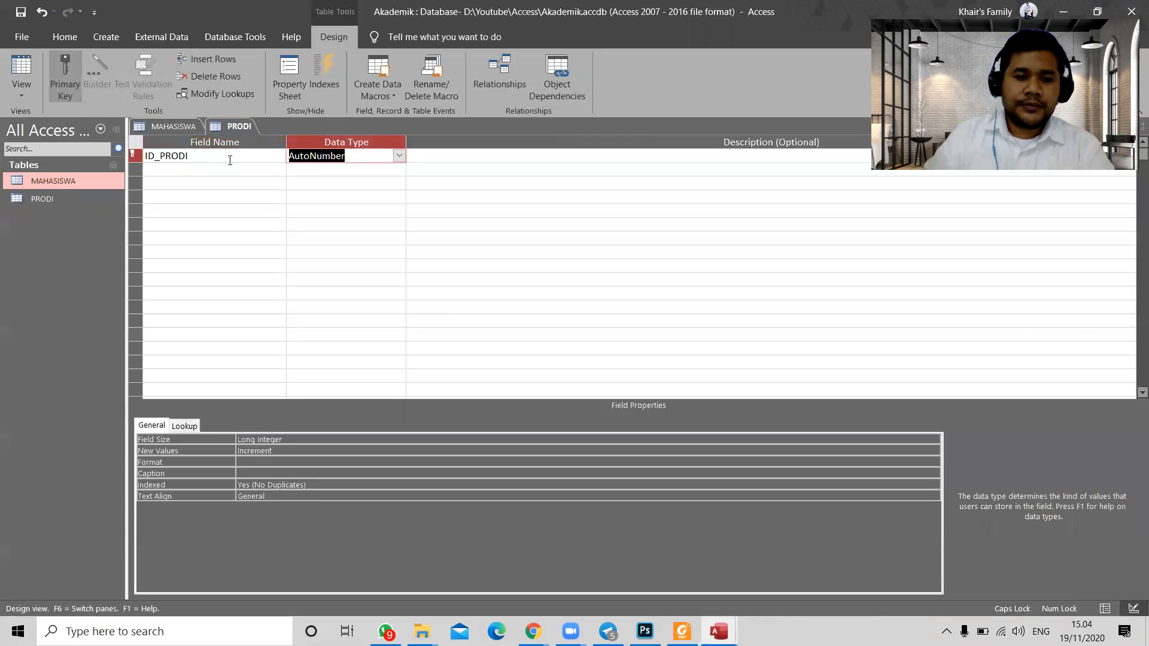
Step: Set the ID_PRODI field's data type to Short Text and describe it as ID PROGRAM STUDI
left_click(399, 157)
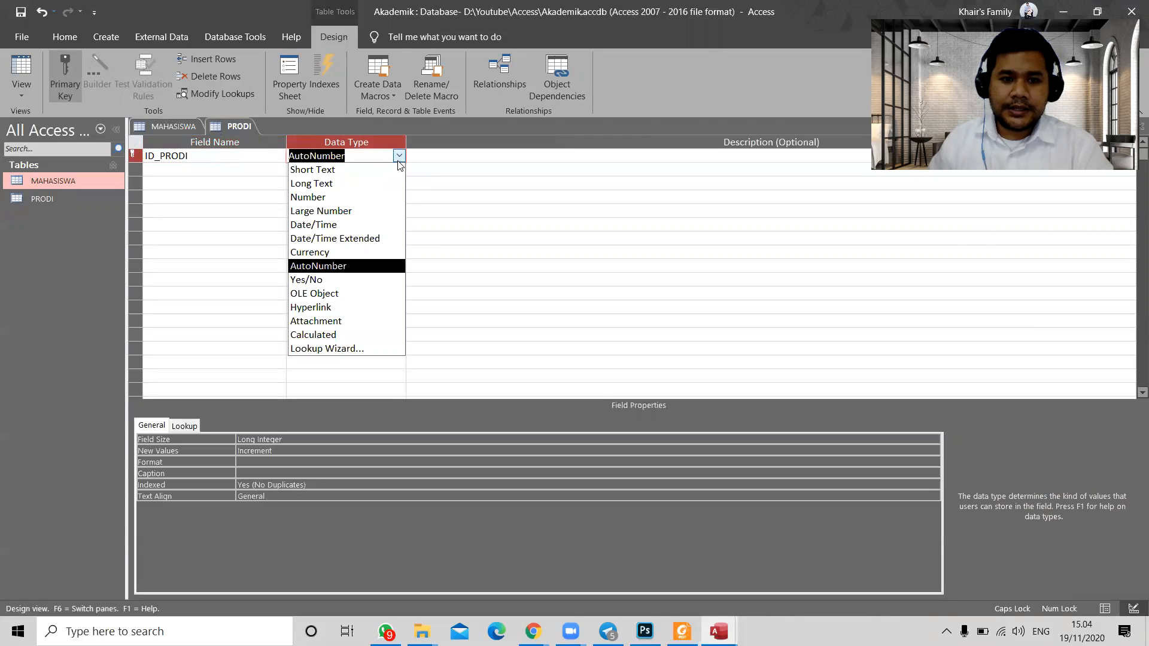
left_click(342, 172)
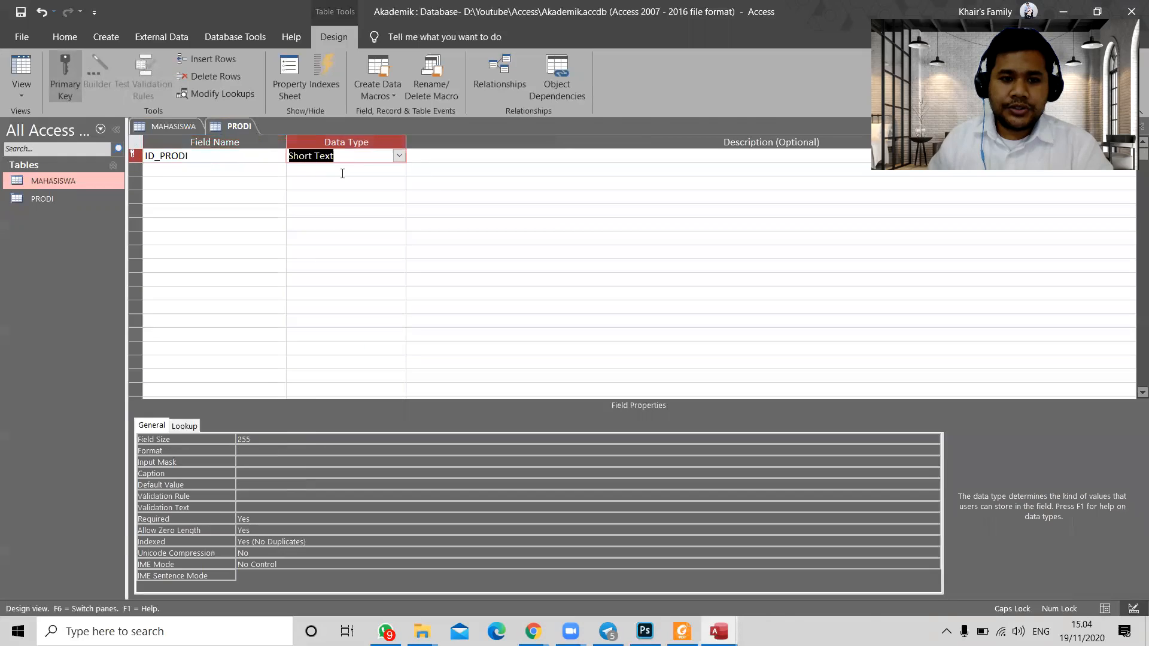
left_click(459, 159)
type("ID PROGRAM STUDI")
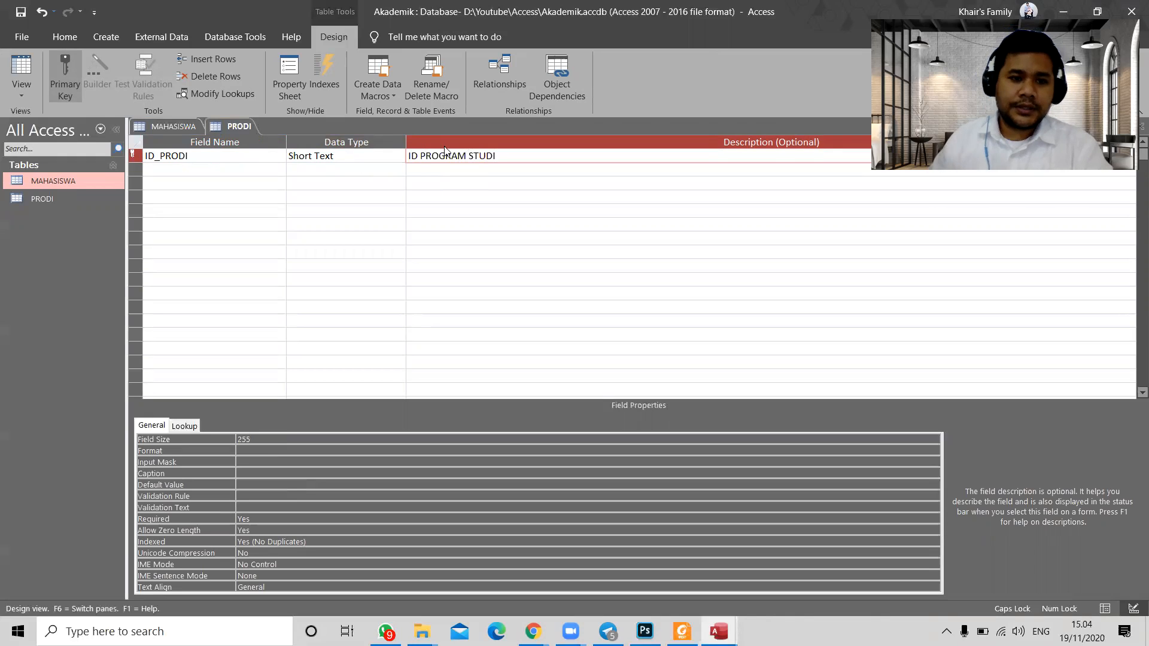
left_click(378, 154)
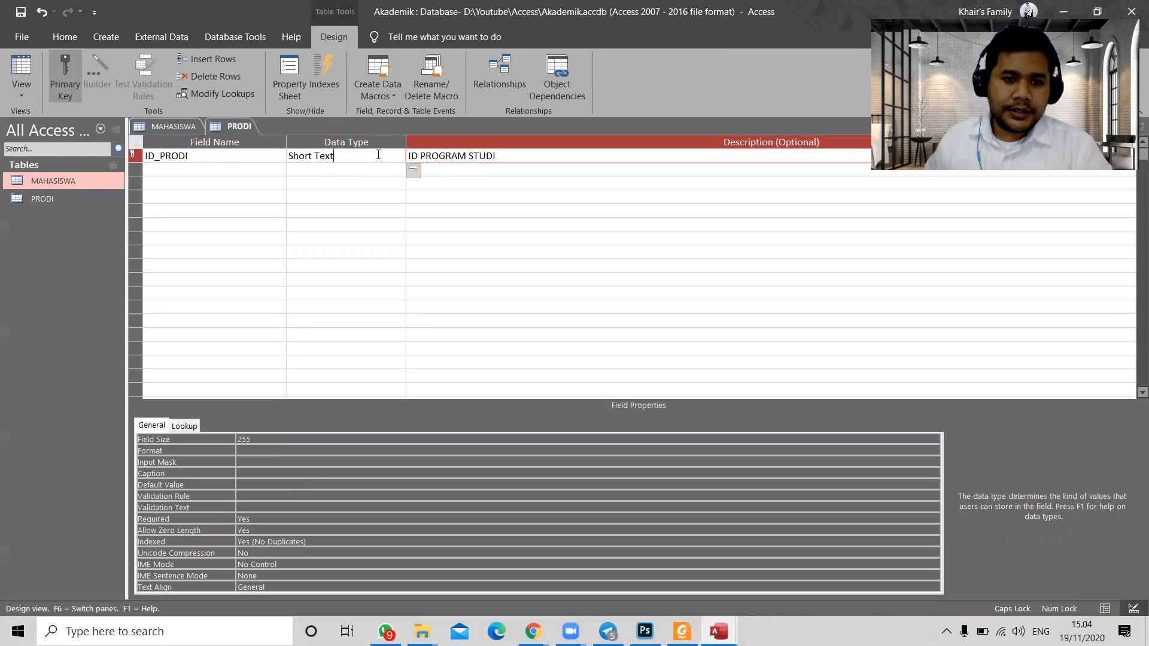
Step: Add a Short Text field named NAMA_PRODI to the PRODI table with a field size of 25
left_click(226, 170)
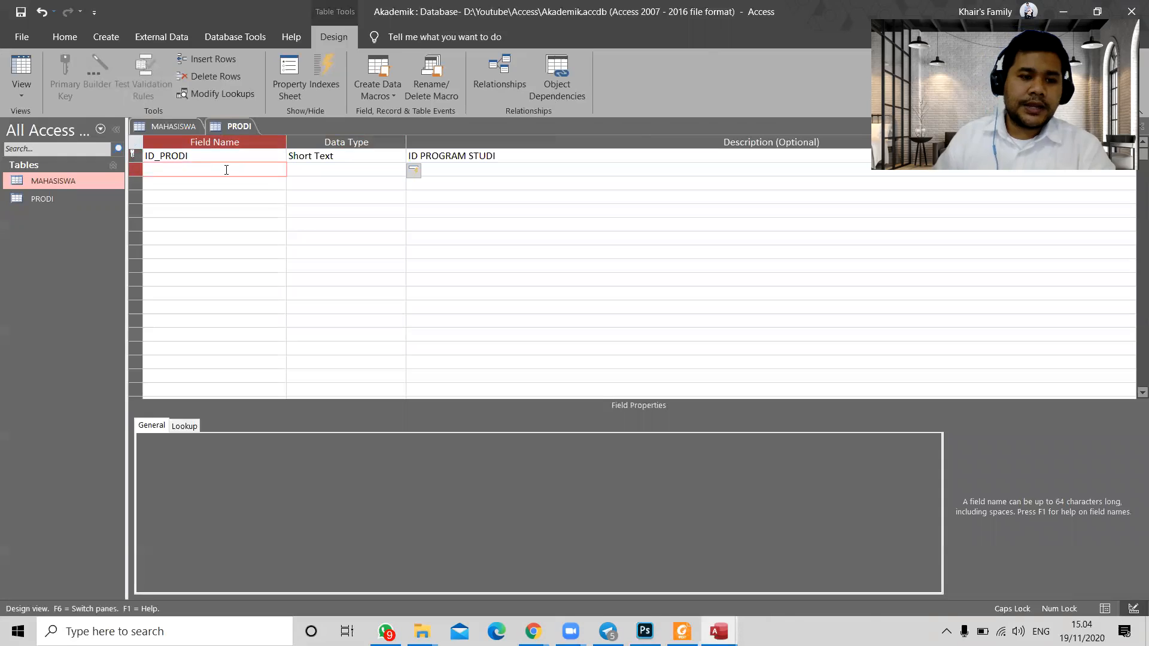
type("NAMA")
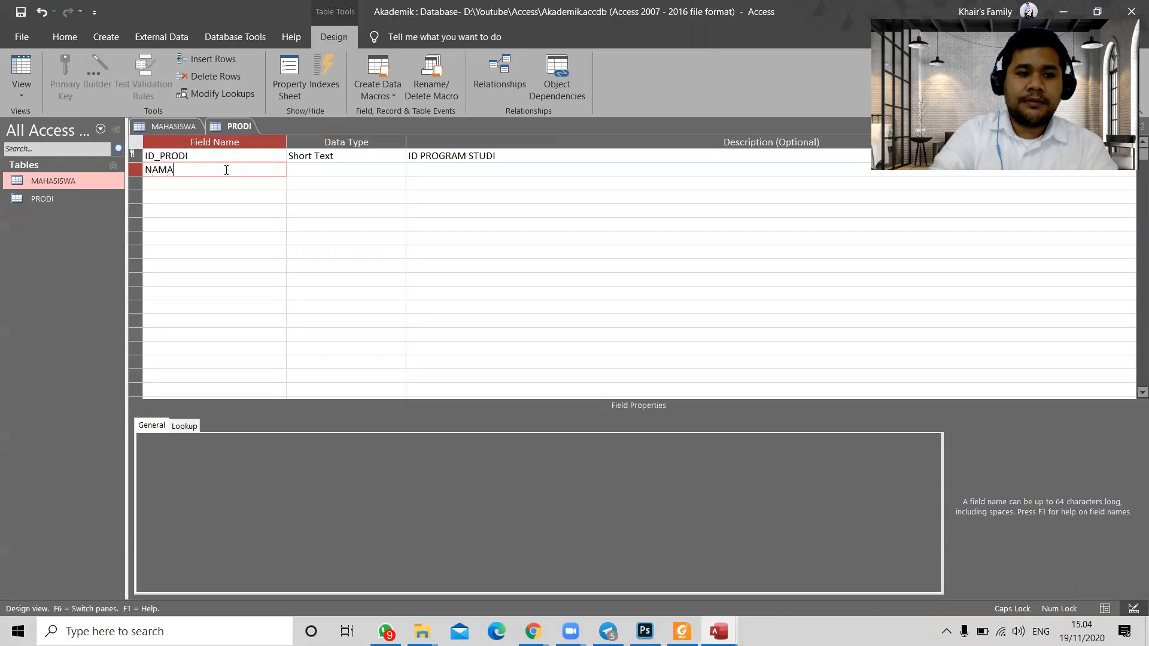
type("_PRODI")
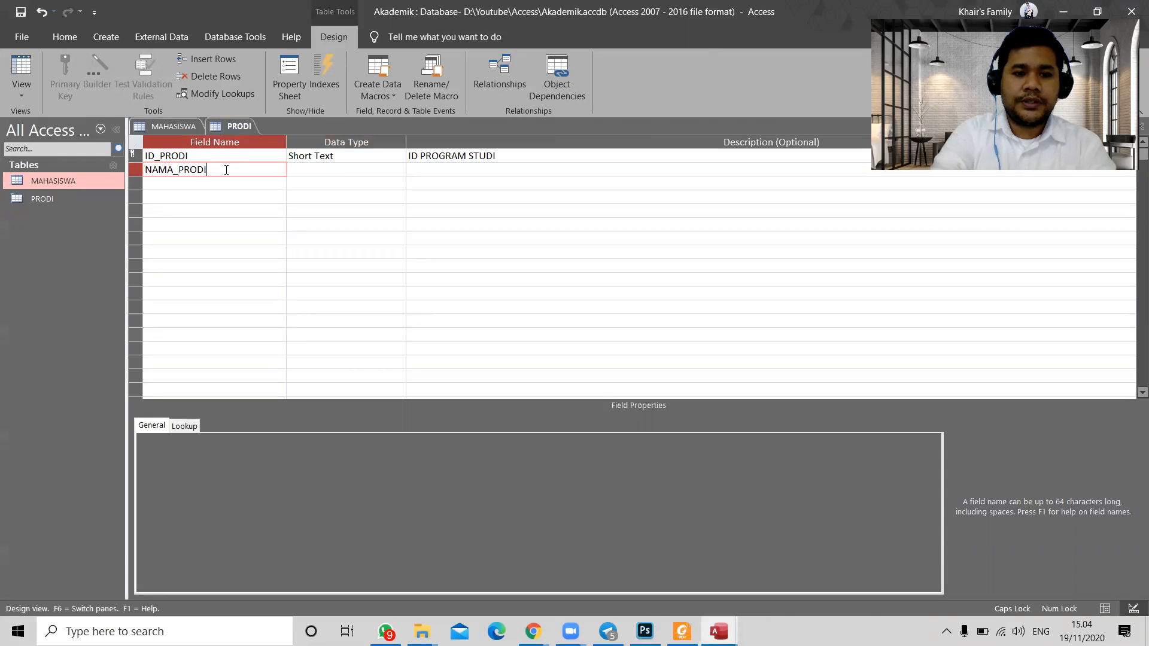
key("Tab")
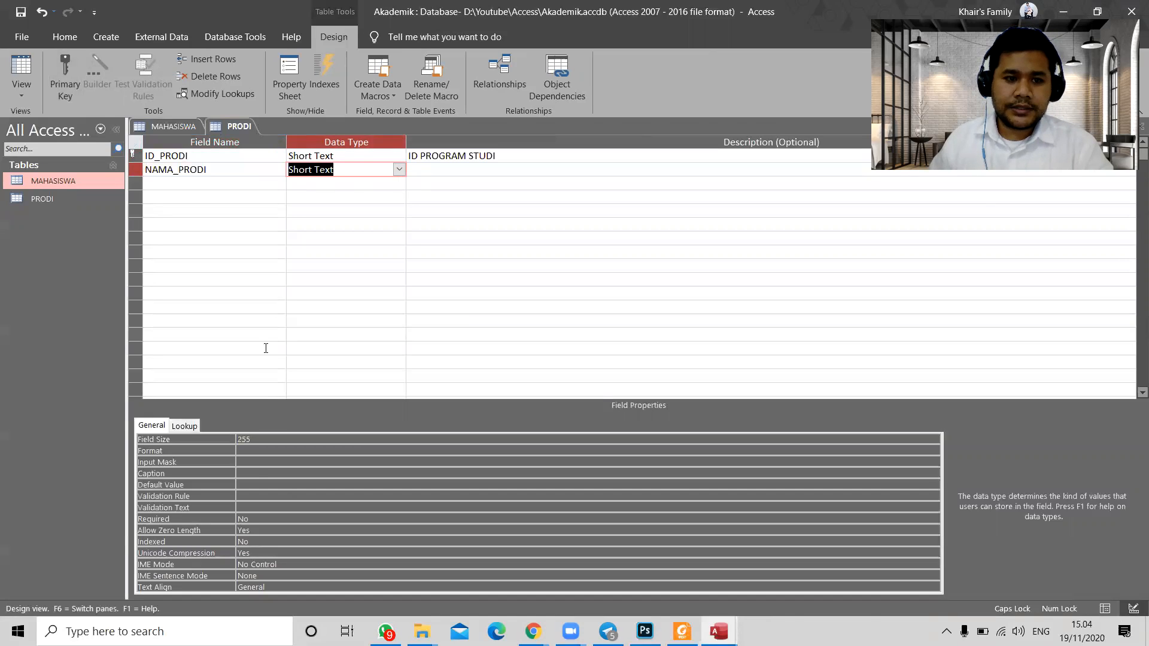
left_click(258, 439)
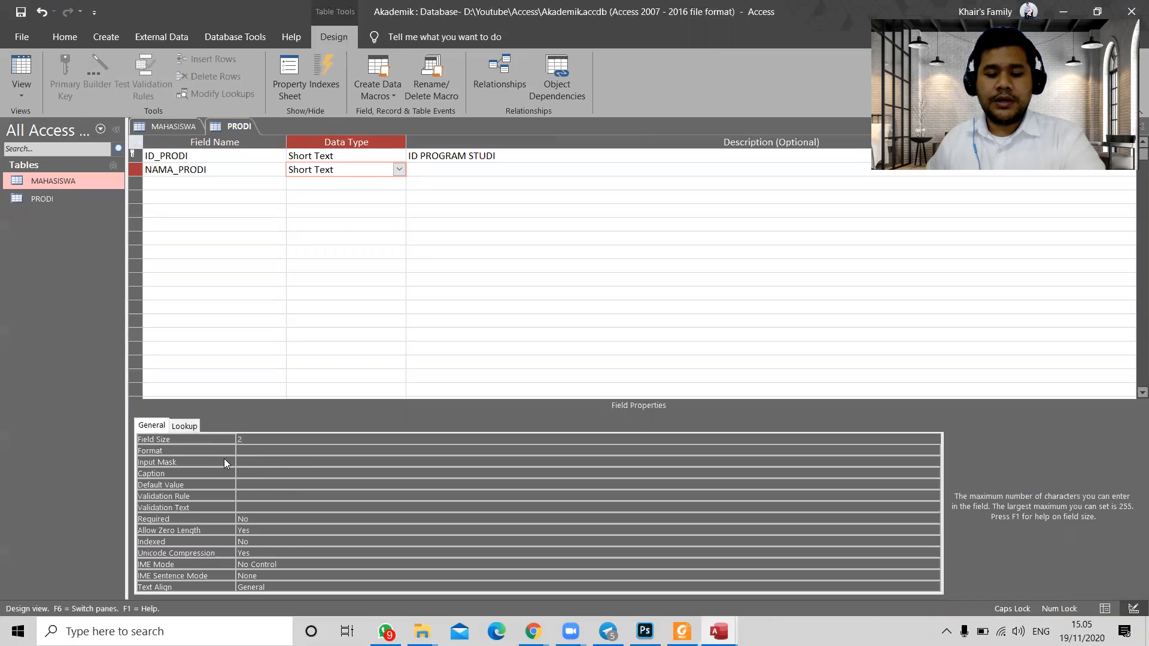
type("5")
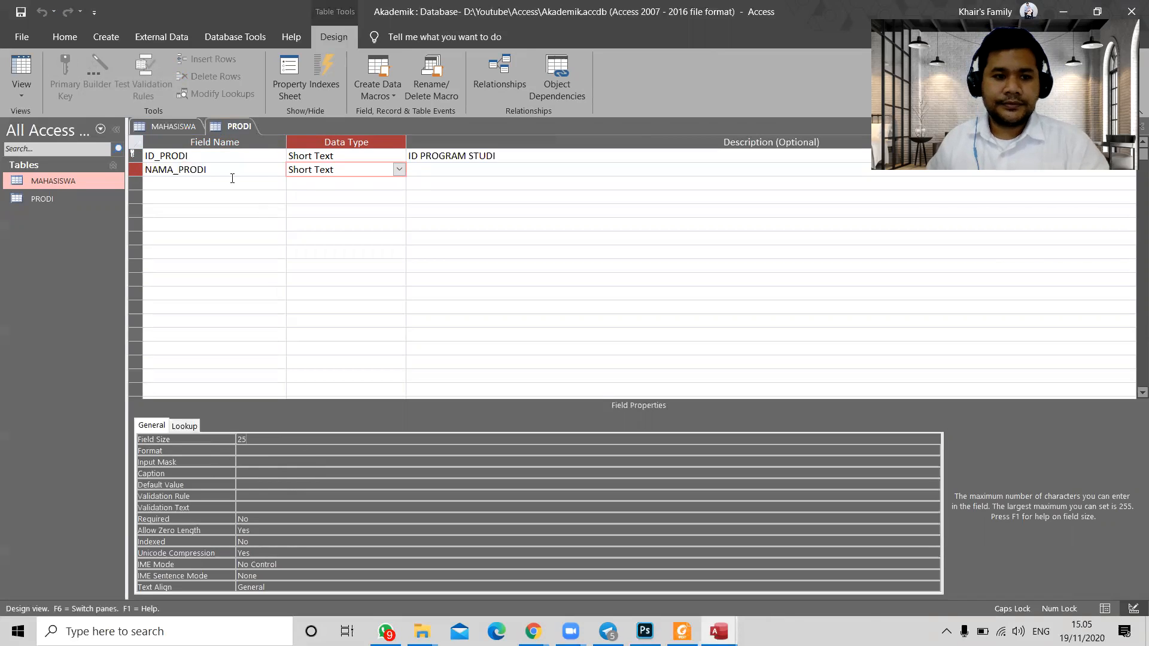
Step: Set the field size of ID_PRODI in the PRODI table to 10
left_click(218, 157)
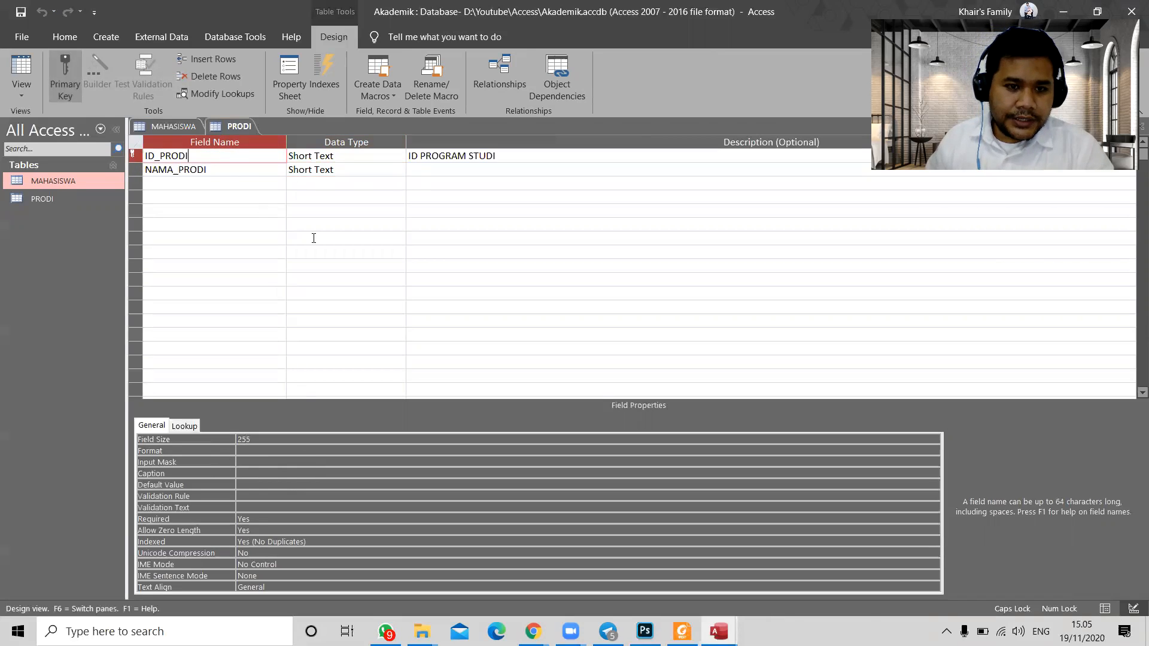
left_click(235, 441)
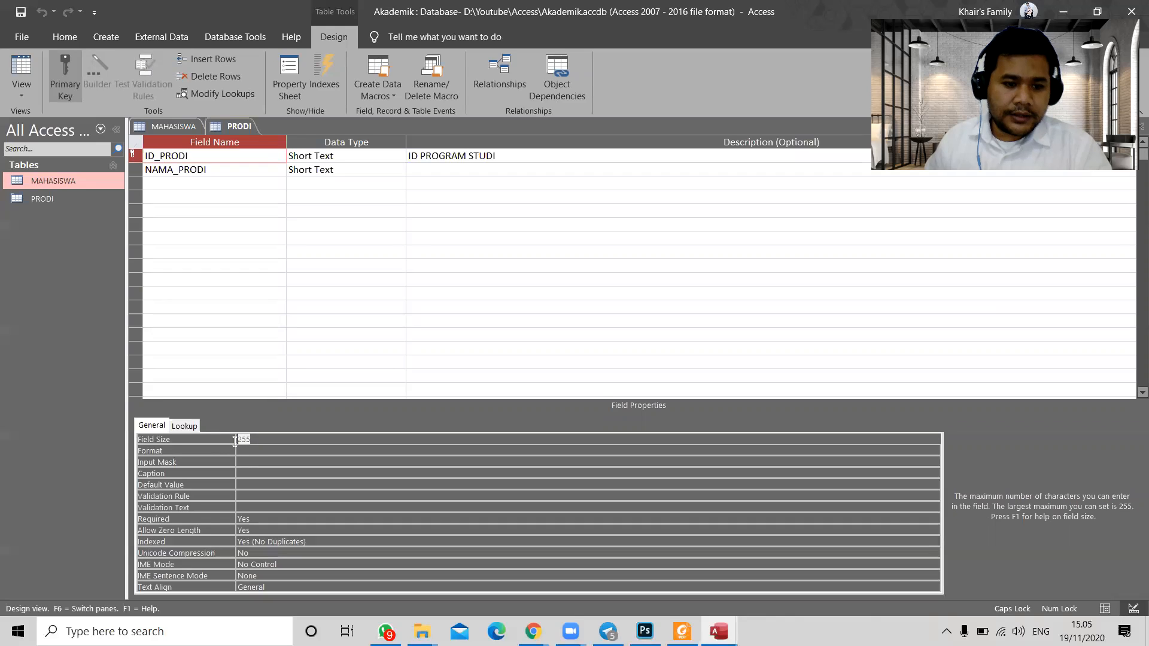
type("10")
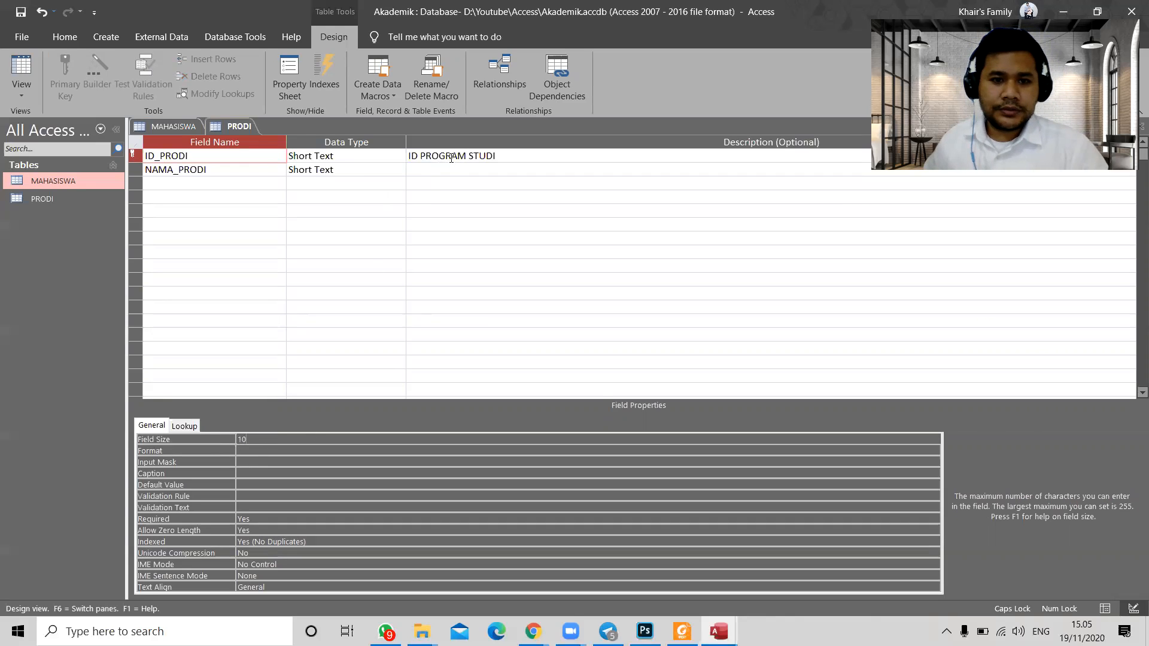
left_click(451, 157)
Step: Show the MAHASISWA table in Design view
left_click(169, 126)
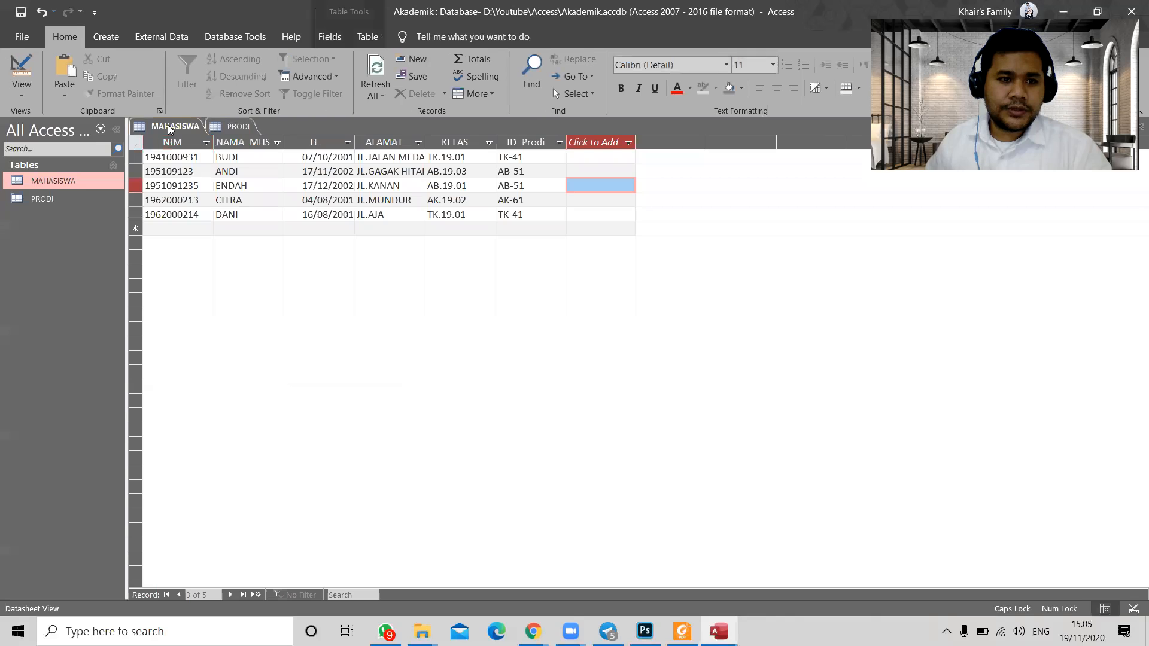
right_click(168, 126)
left_click(212, 192)
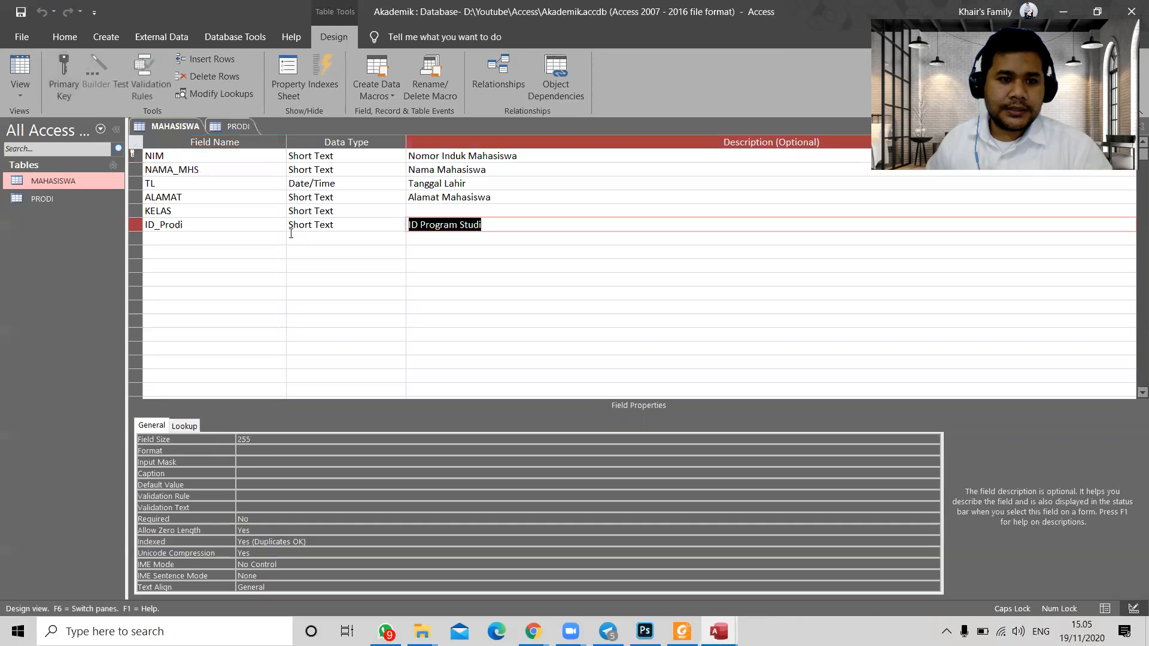
left_click(340, 226)
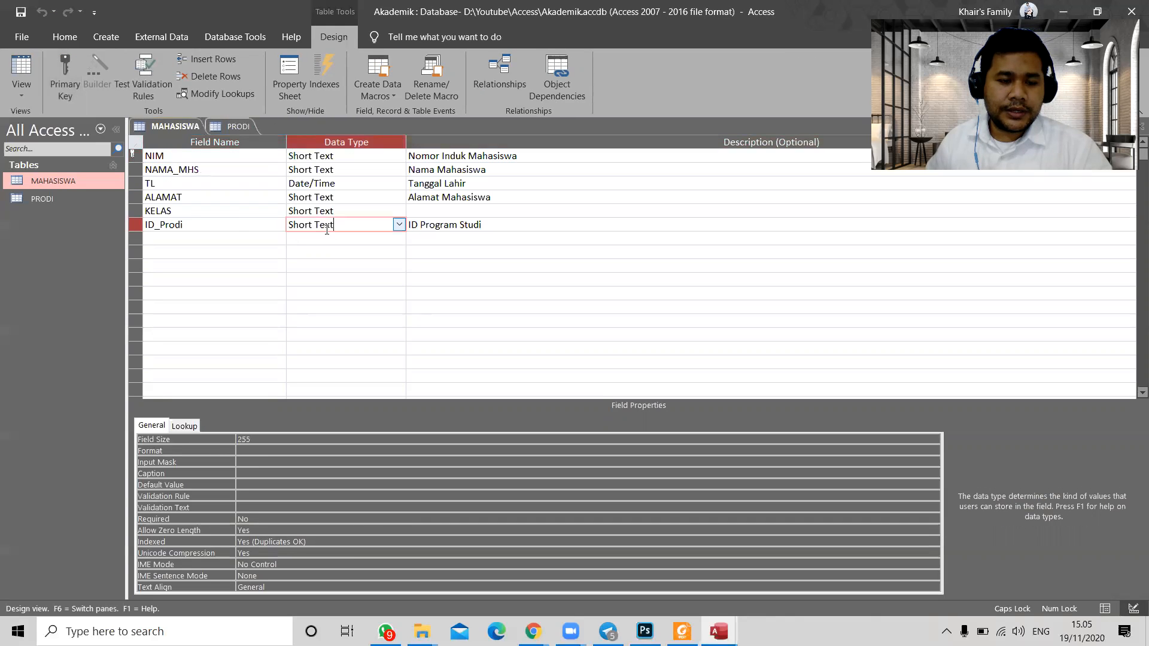
double_click(228, 229)
type("TK-41")
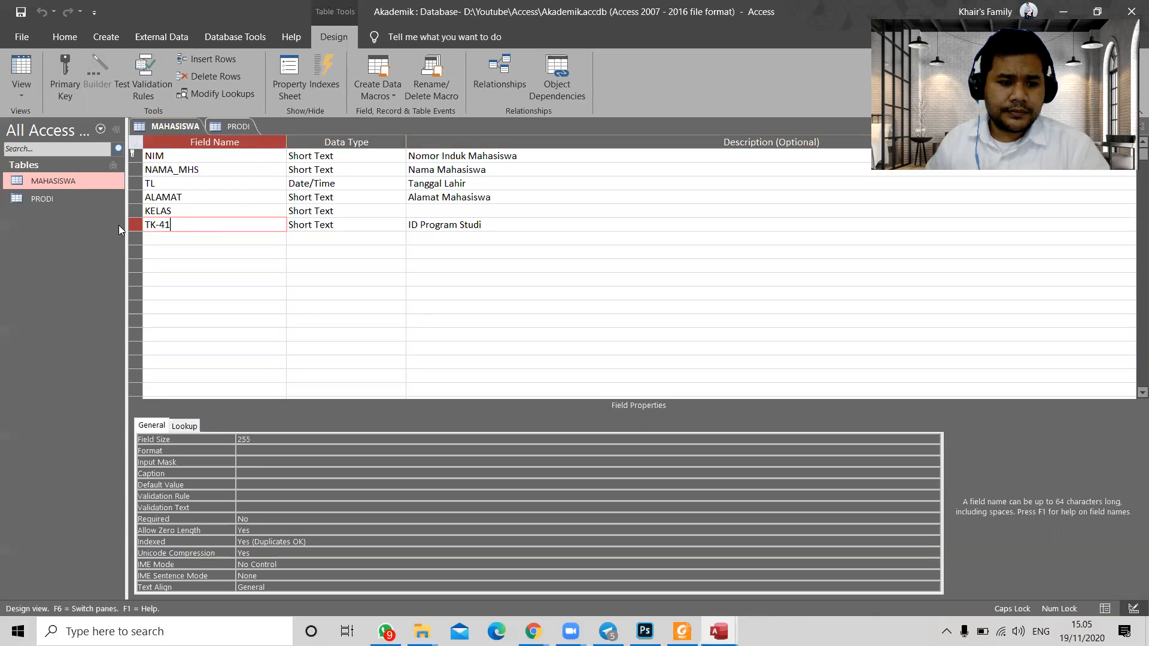
key("ctrl+z")
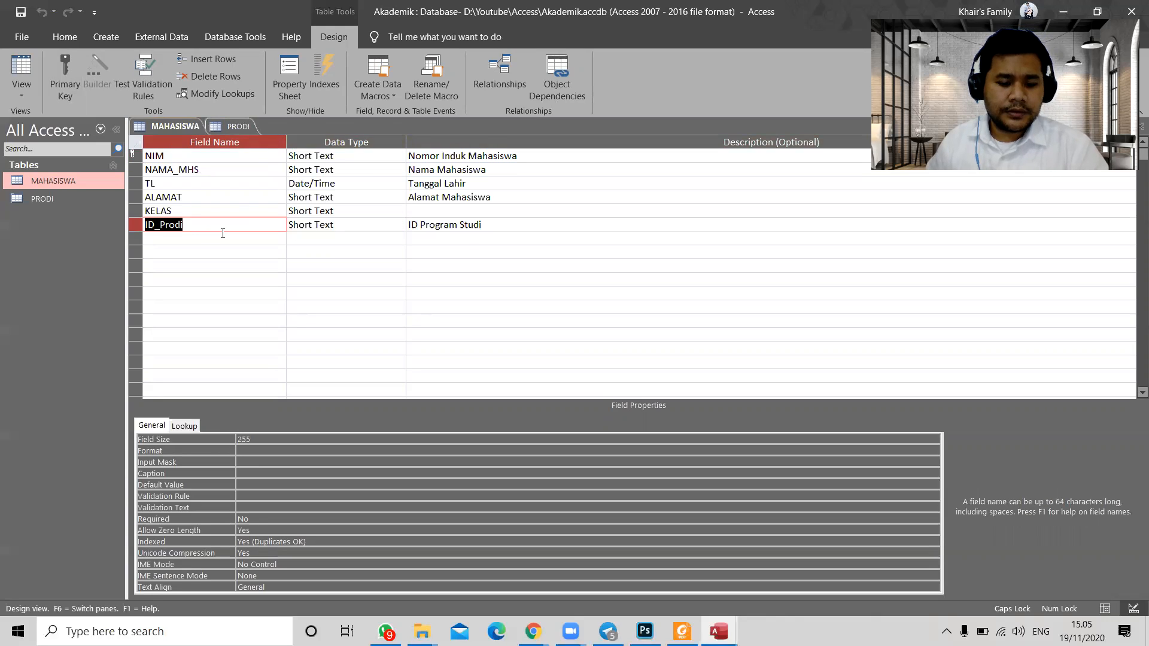
Step: Set the field size of ID_Prodi in the MAHASISWA table to 10
left_click(358, 229)
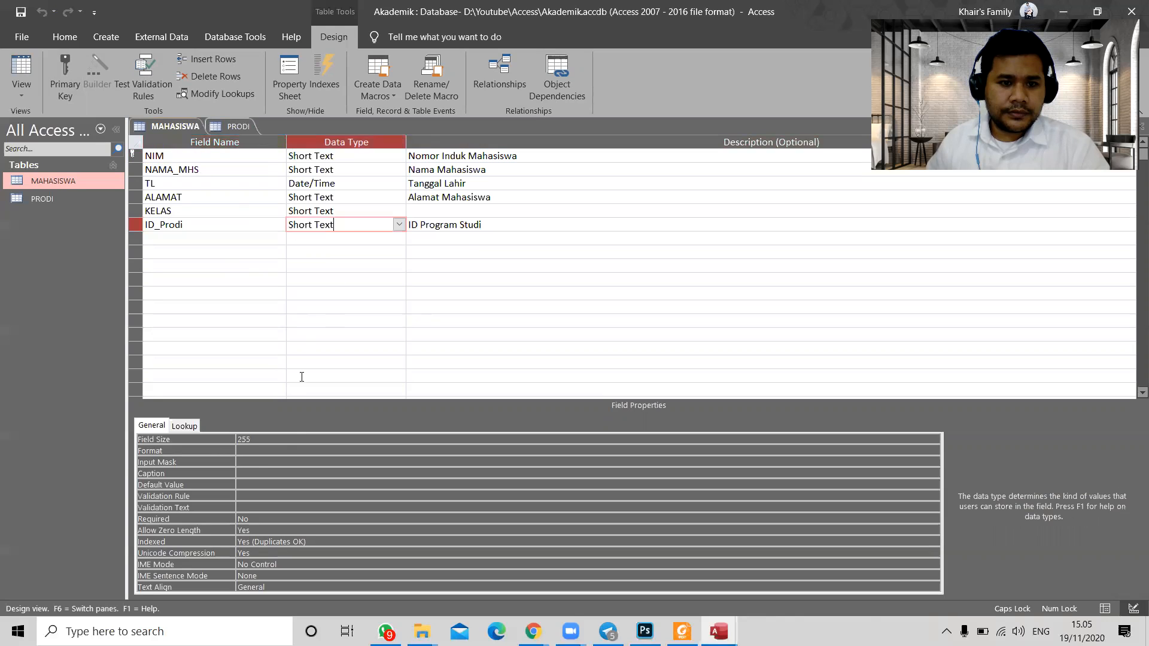
left_click(284, 440)
key("BackSpace")
key("BackSpace")
key("BackSpace")
type("10")
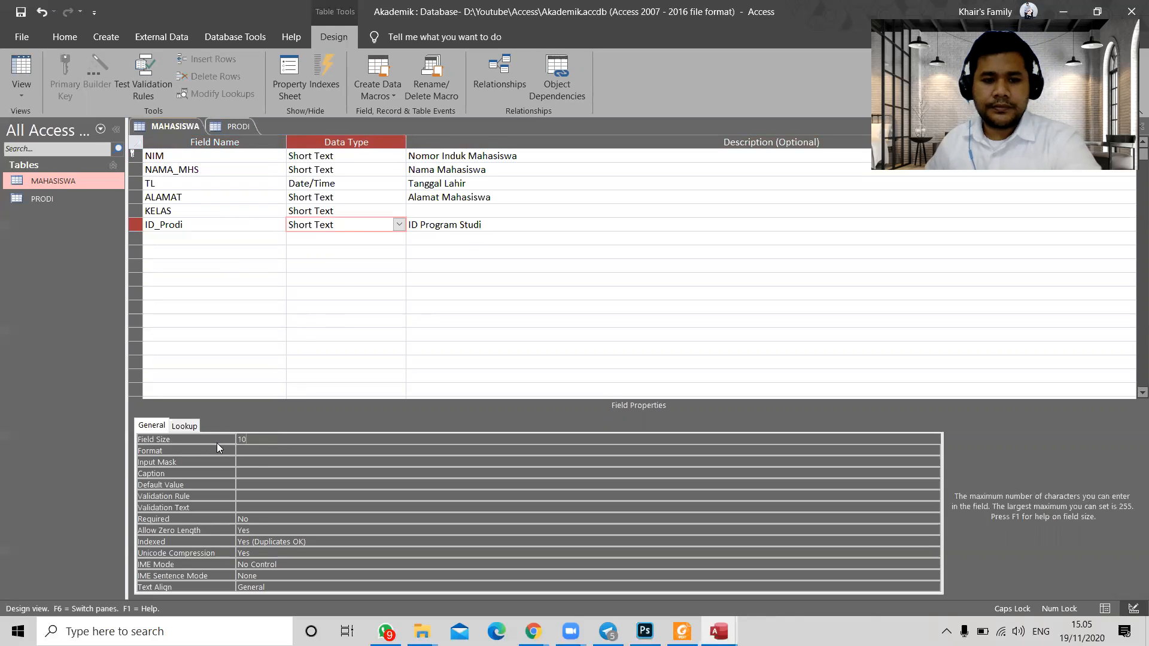
Step: Save the MAHASISWA design, accepting the shorter field size, and return the table to Datasheet view
left_click(397, 344)
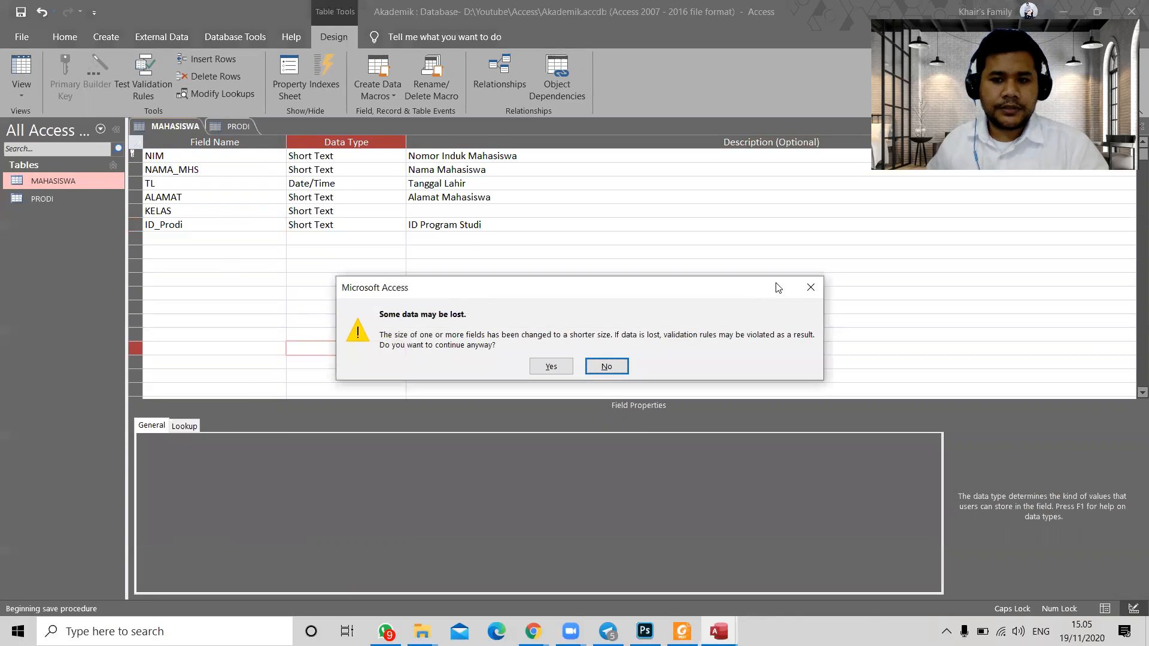
left_click(810, 291)
left_click(353, 237)
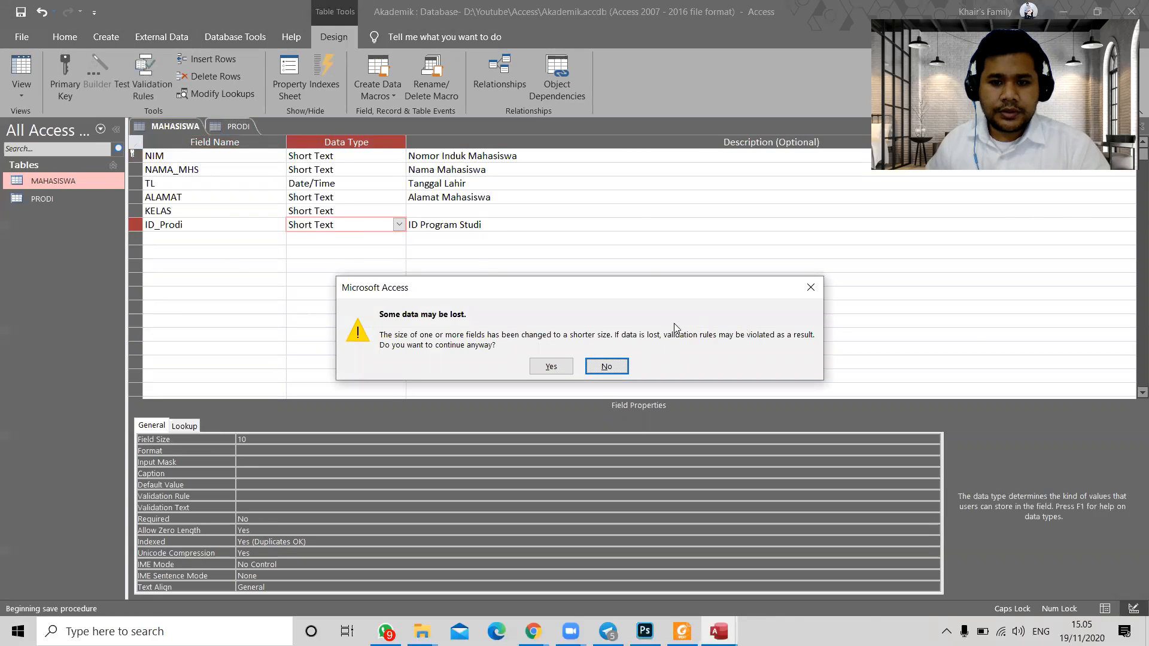
left_click(568, 367)
left_click(29, 69)
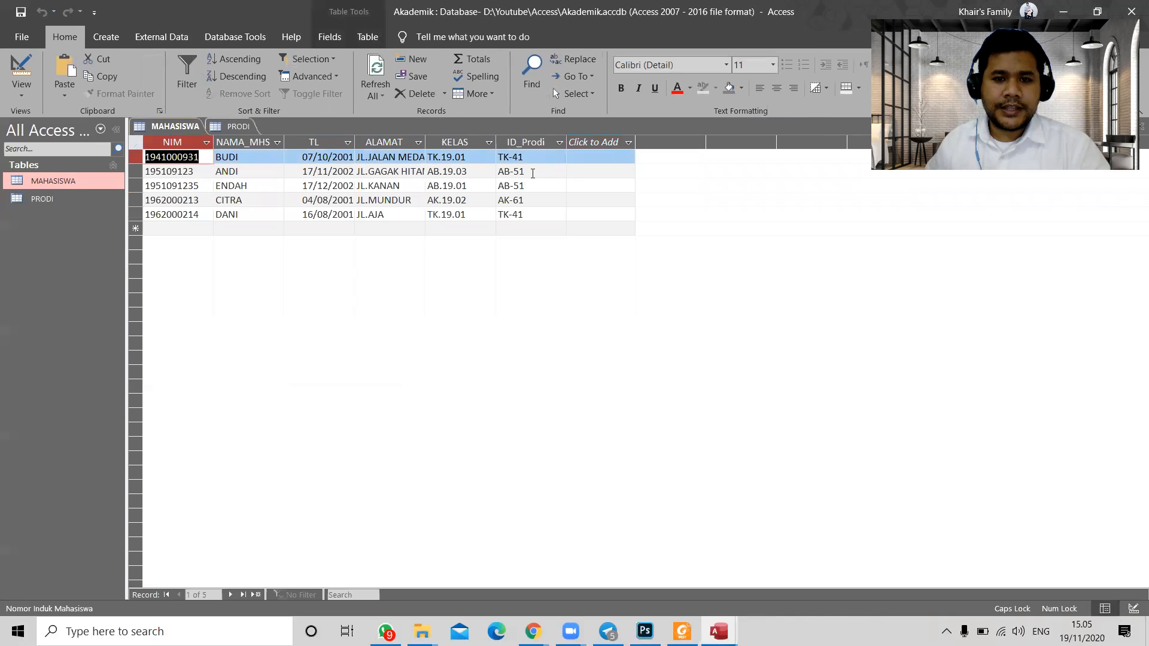
Step: Rename the MAHASISWA table's ID_Prodi field as ID_PRODI to match the key field name in the PRODI table
left_click(238, 126)
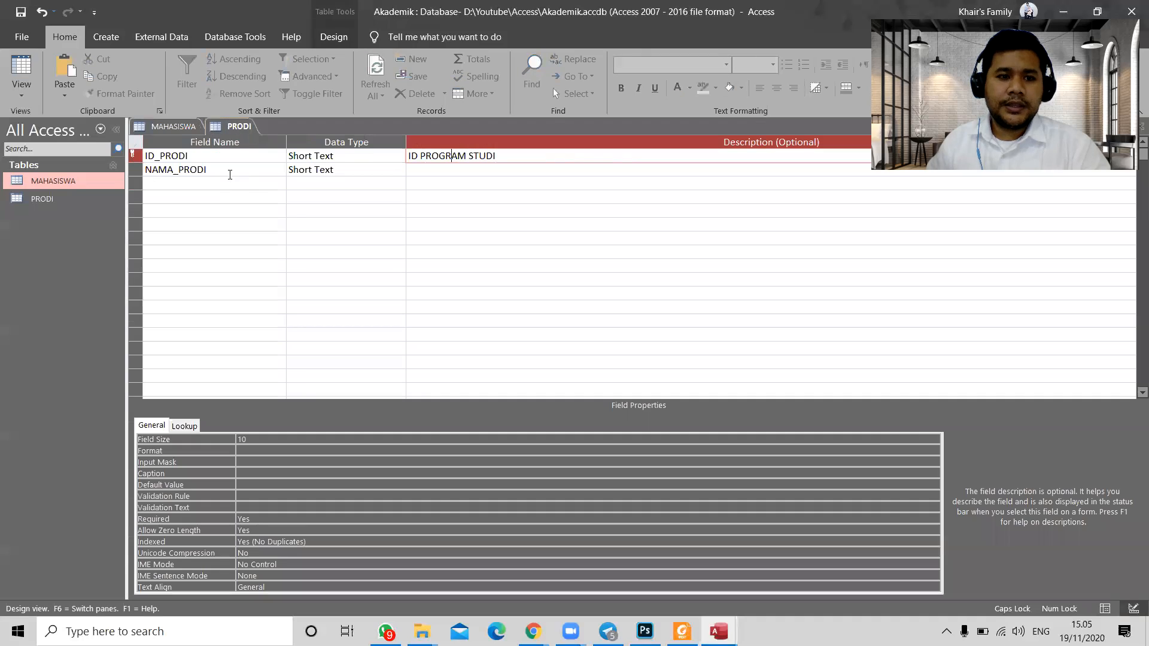
left_click(231, 172)
left_click(220, 158)
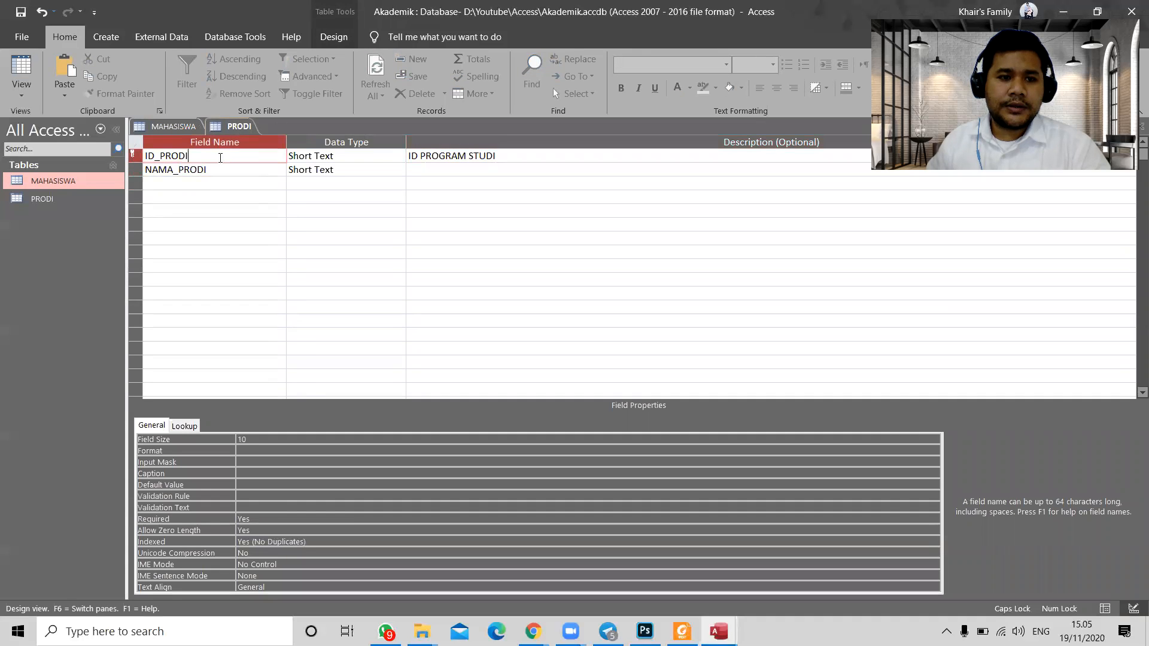
left_click(173, 127)
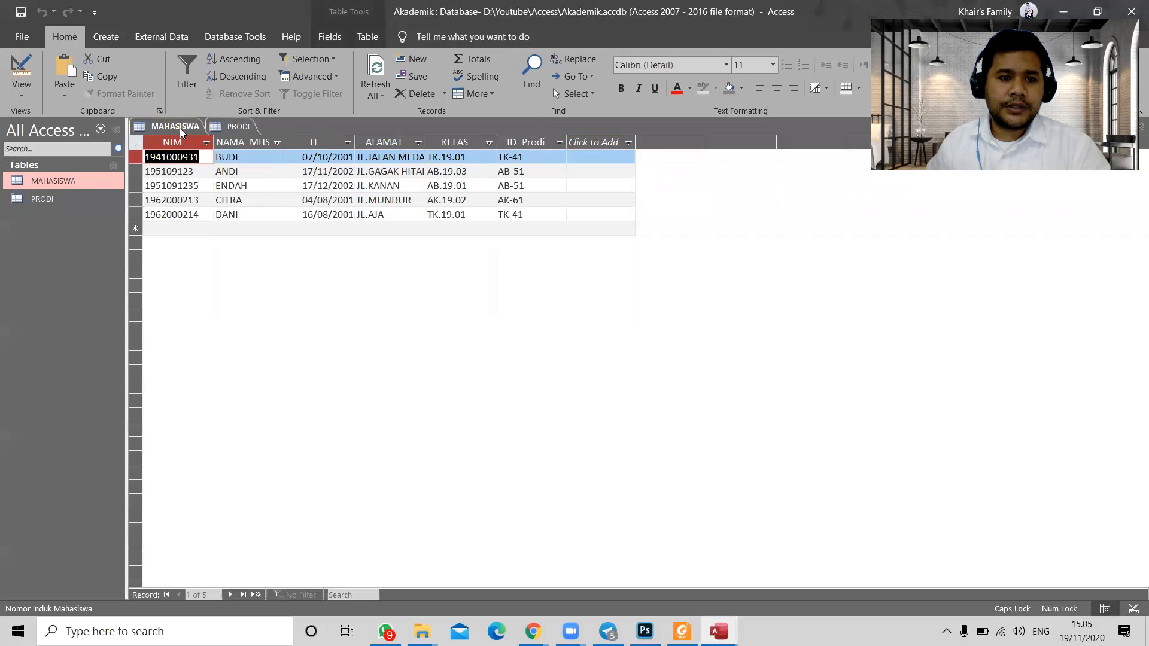
right_click(181, 128)
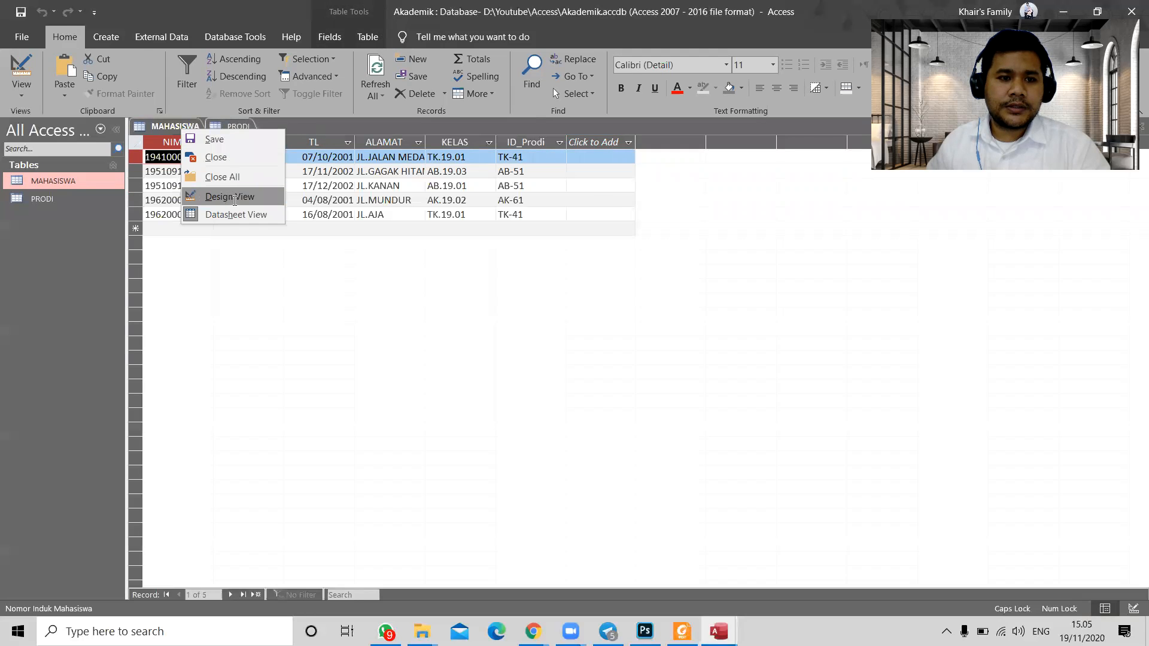
left_click(229, 196)
left_click_drag(182, 225, 165, 222)
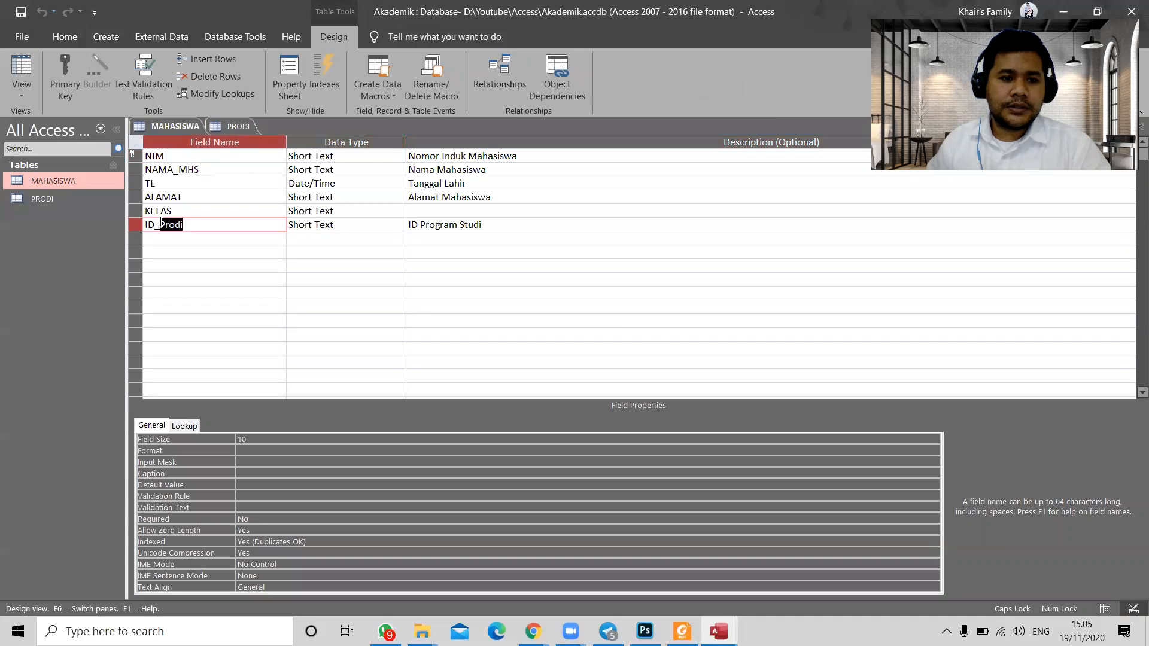
type("RODI")
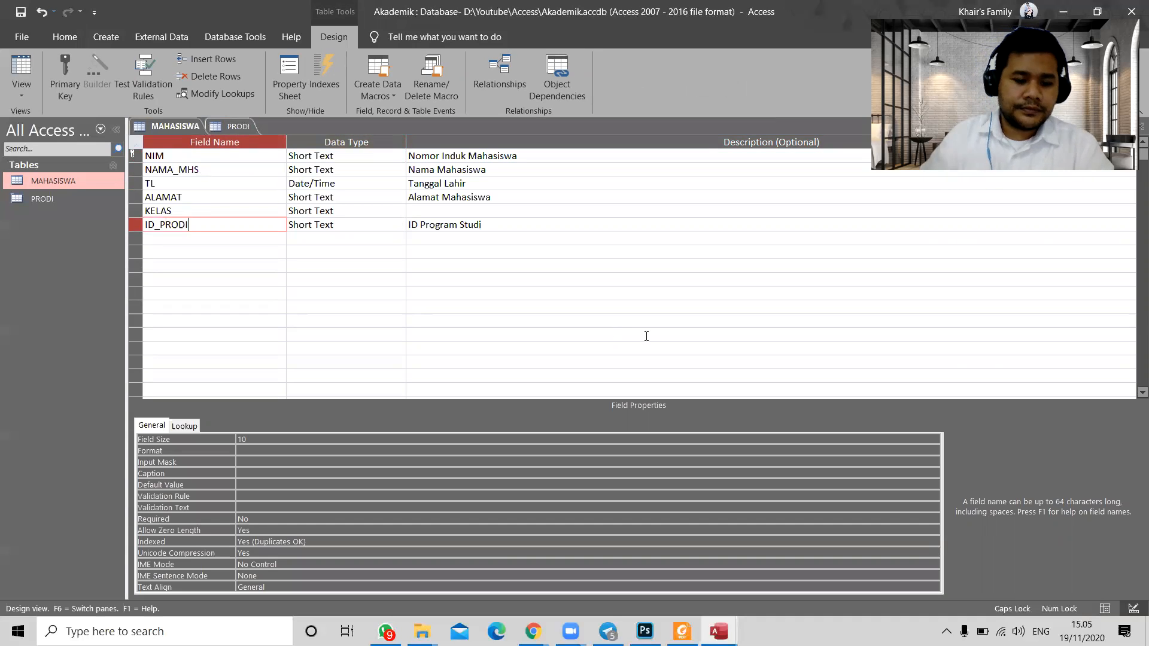
Step: Return the MAHASISWA table to Datasheet view, and switch the PRODI table from Design view to Datasheet view
left_click(17, 61)
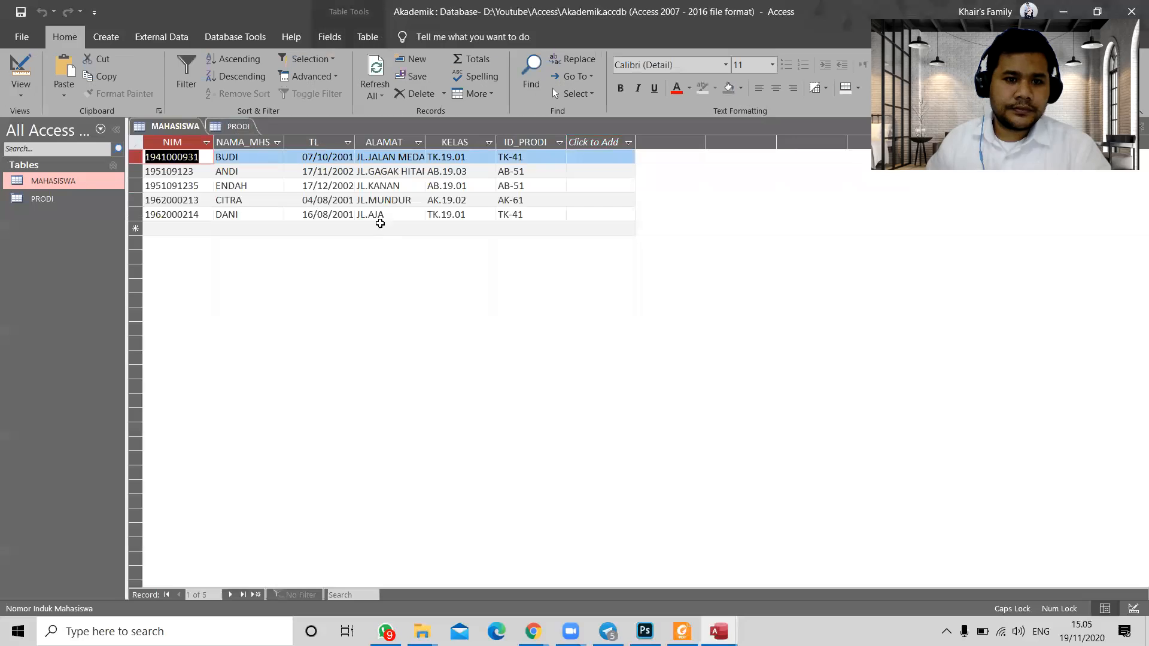
left_click(238, 126)
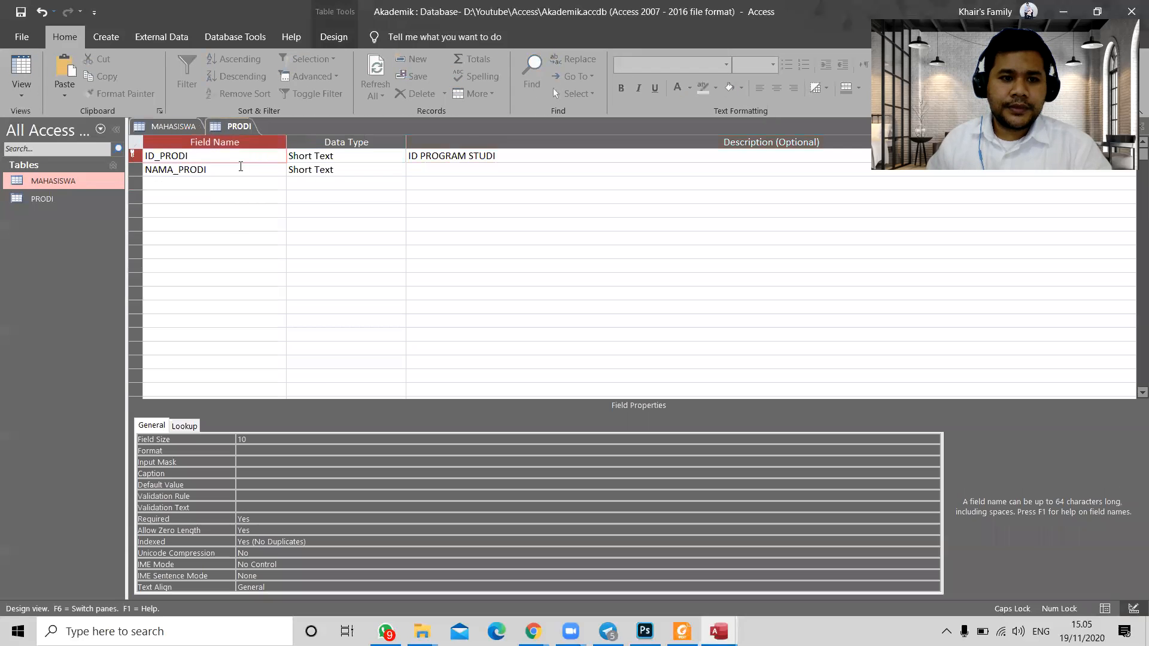
left_click(339, 157)
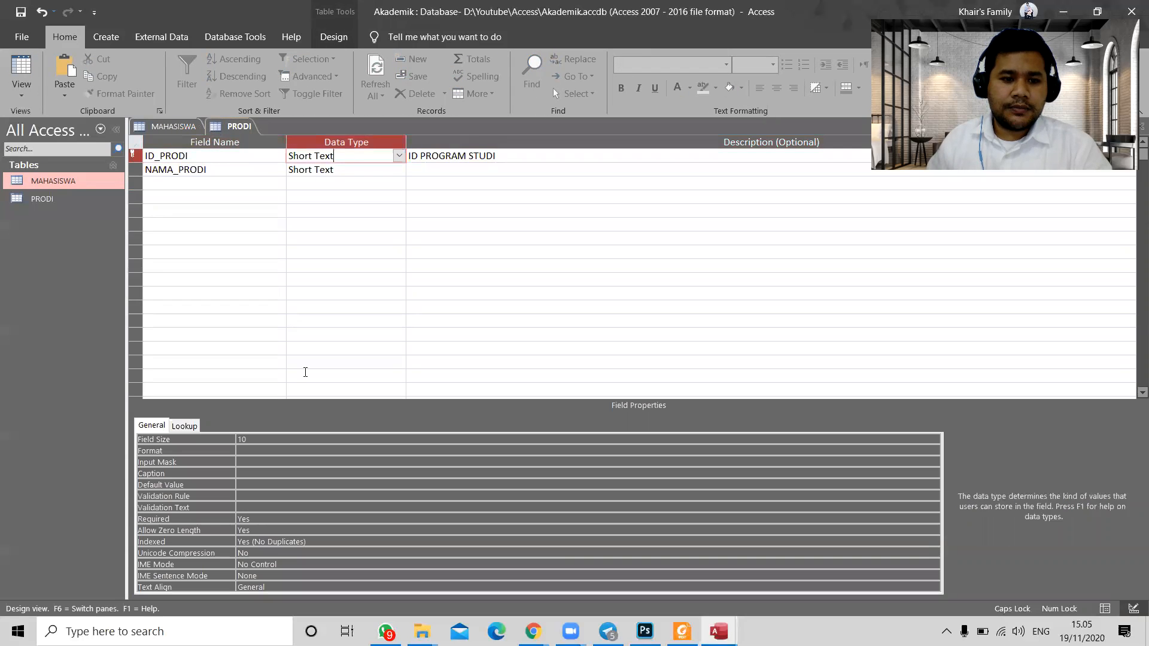
right_click(233, 127)
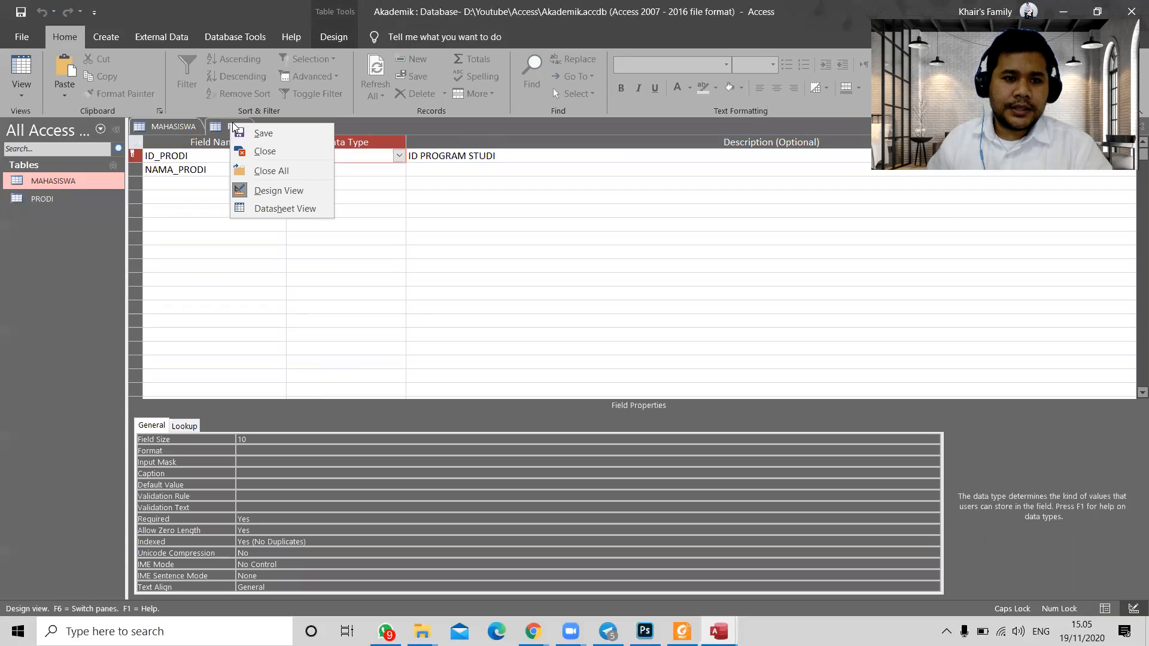
left_click(277, 209)
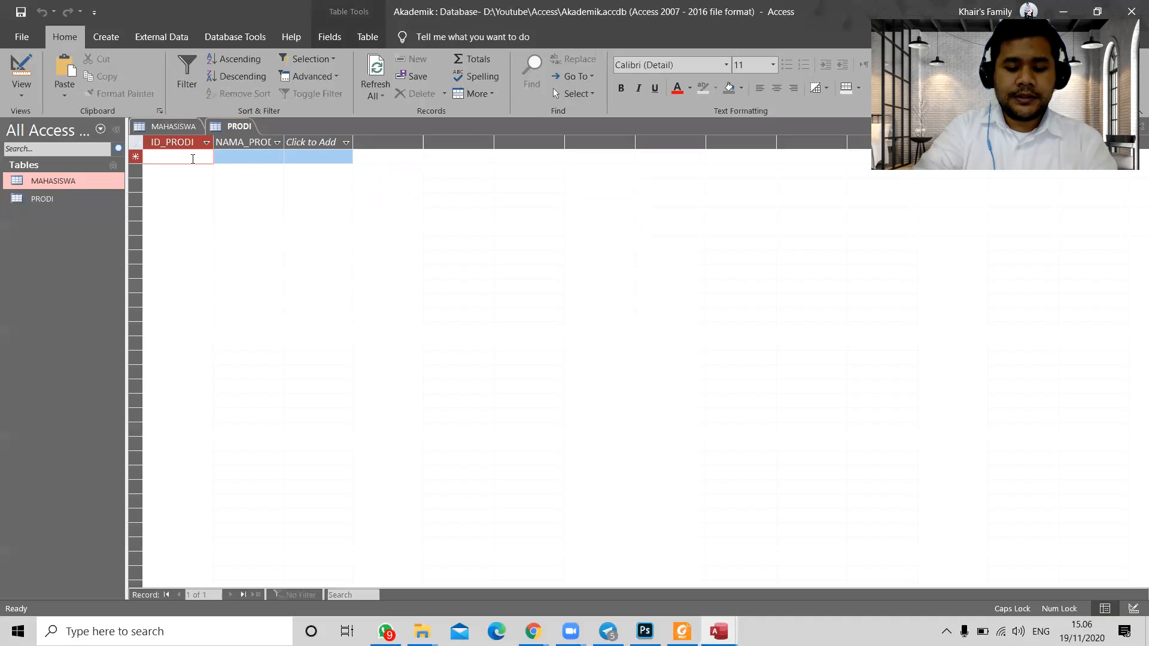
Step: Enter the first PRODI record with ID_PRODI TK-41 and NAMA_PRODI TEKNOLOGI KOMPUTER
type("TK-")
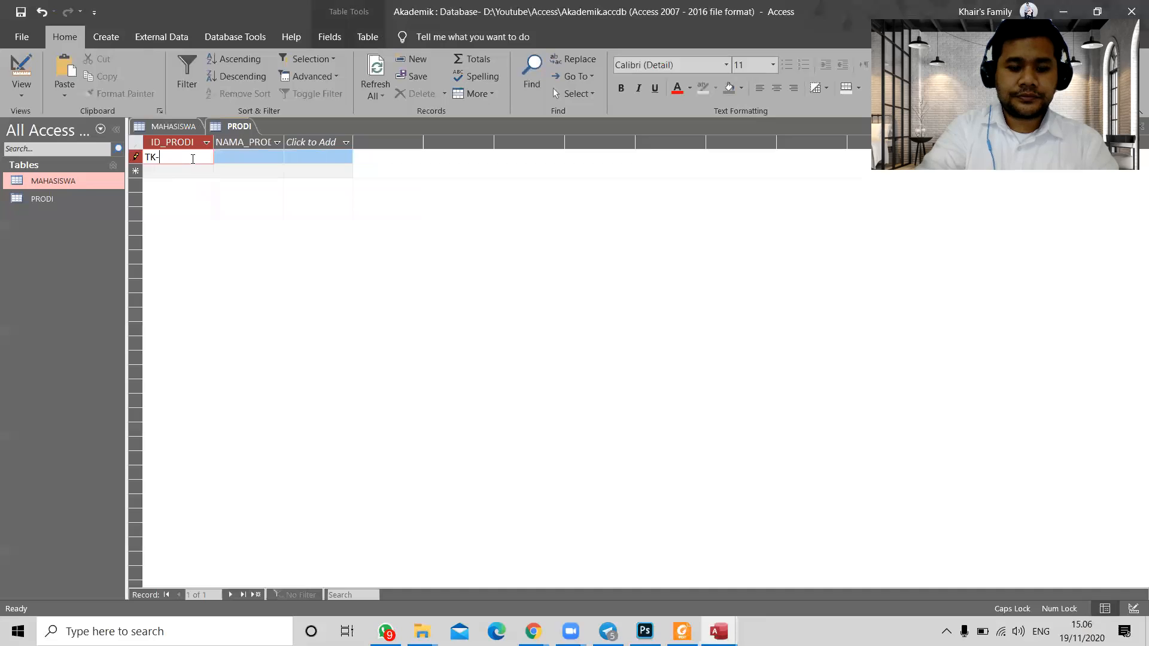
type("41")
key("Tab")
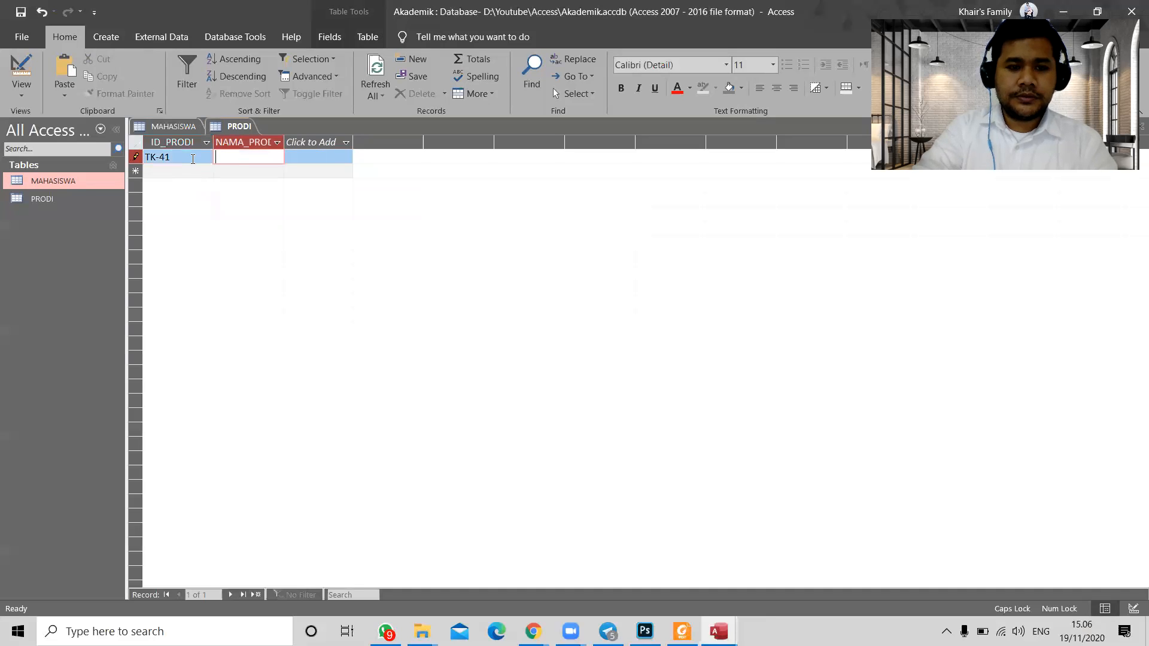
type("TEKNOG")
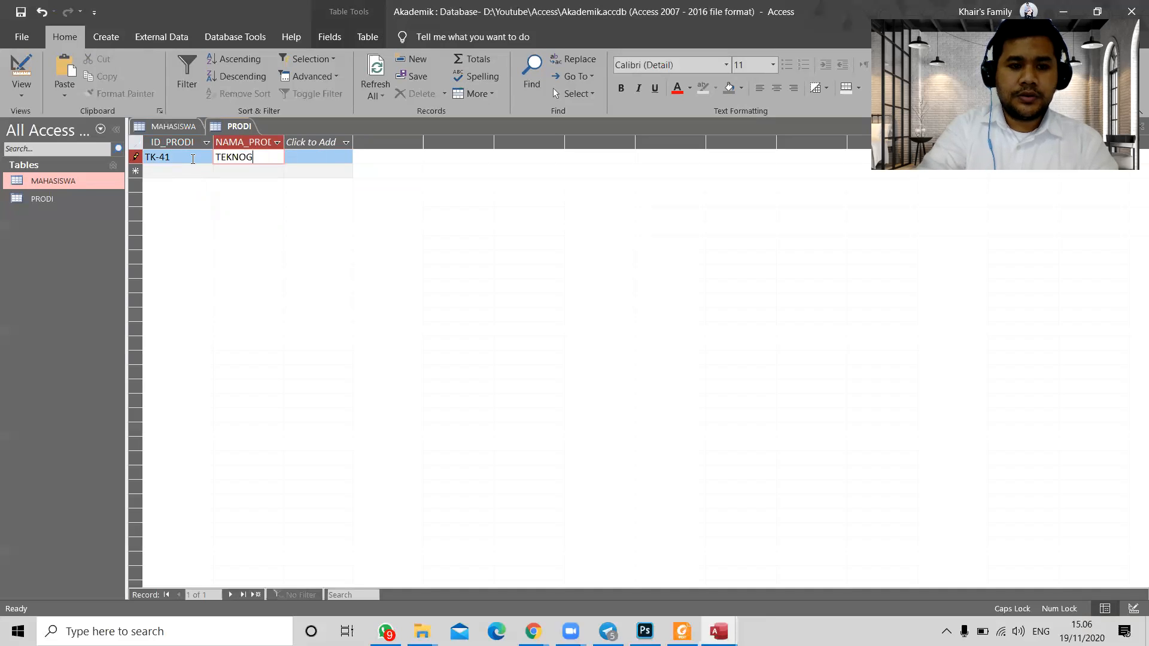
key("BackSpace")
type("LOGI K")
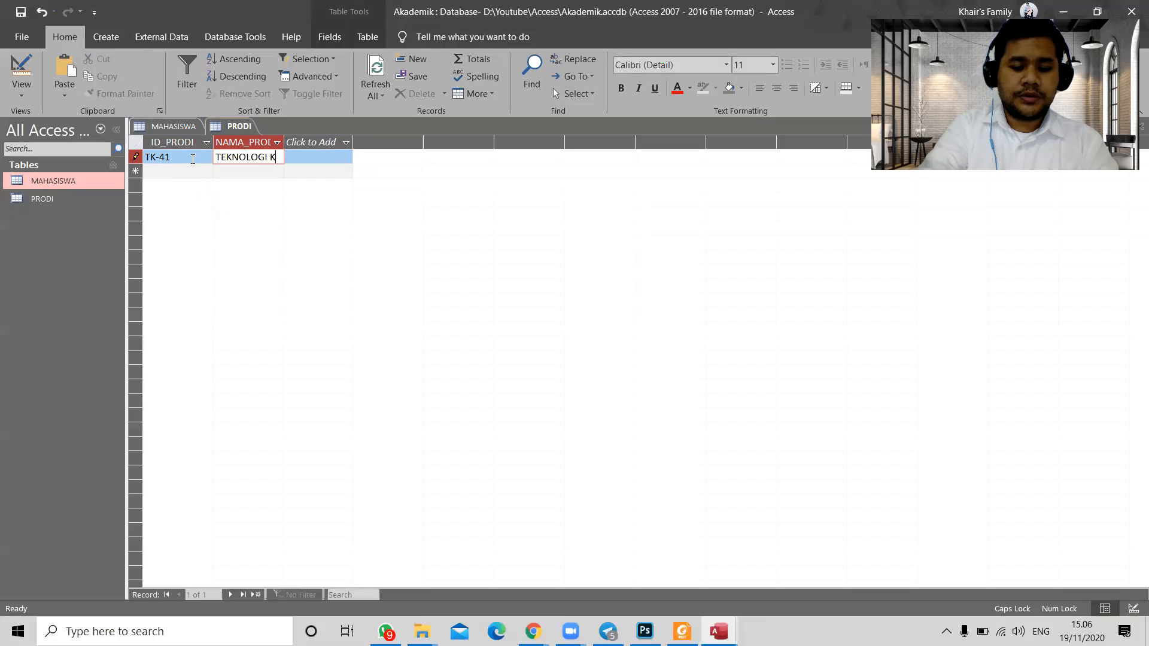
type("OMPUTER")
key("Tab")
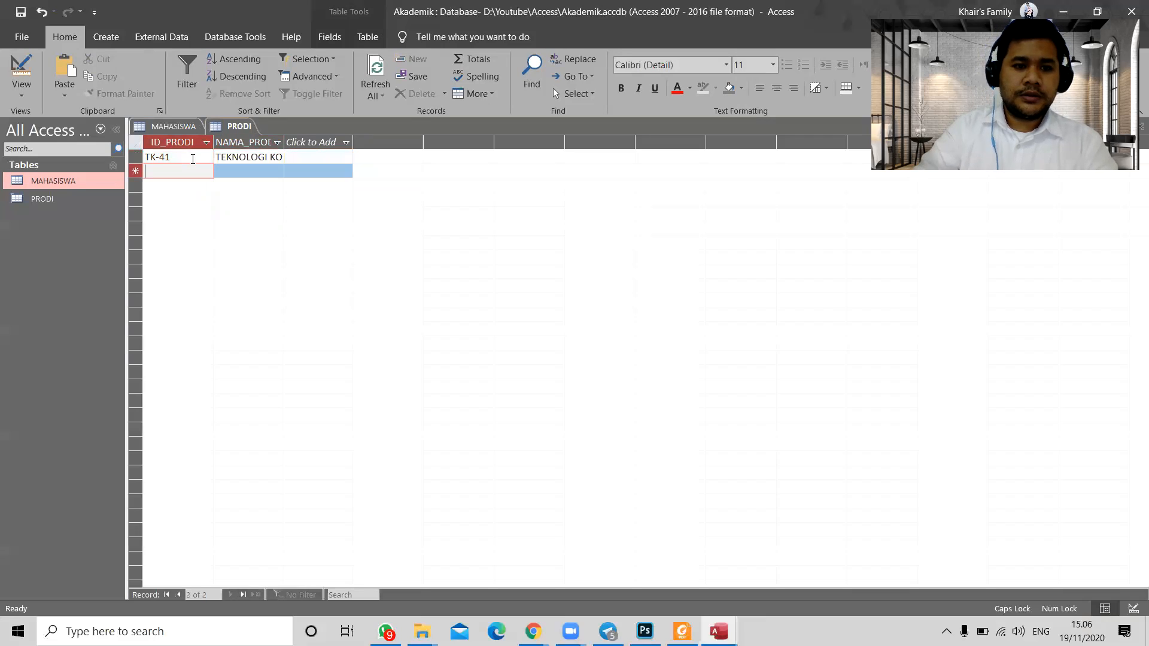
Step: Add two more PRODI records: AB-51 with ADMINISTRASI BISNIS, and AK-61 with AKUNTANSI
type("AB-51")
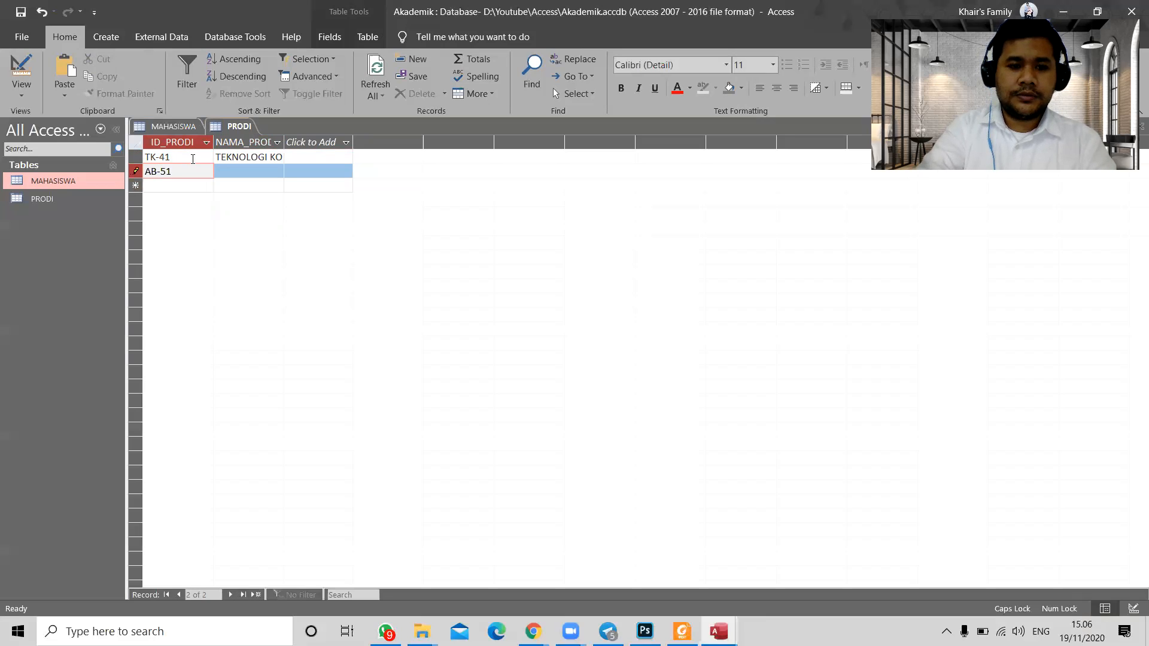
key("Tab")
type("ADMINISTRASI BISNIS")
key("Tab")
type("AK-61")
key("Tab")
type("AKUNTANSI")
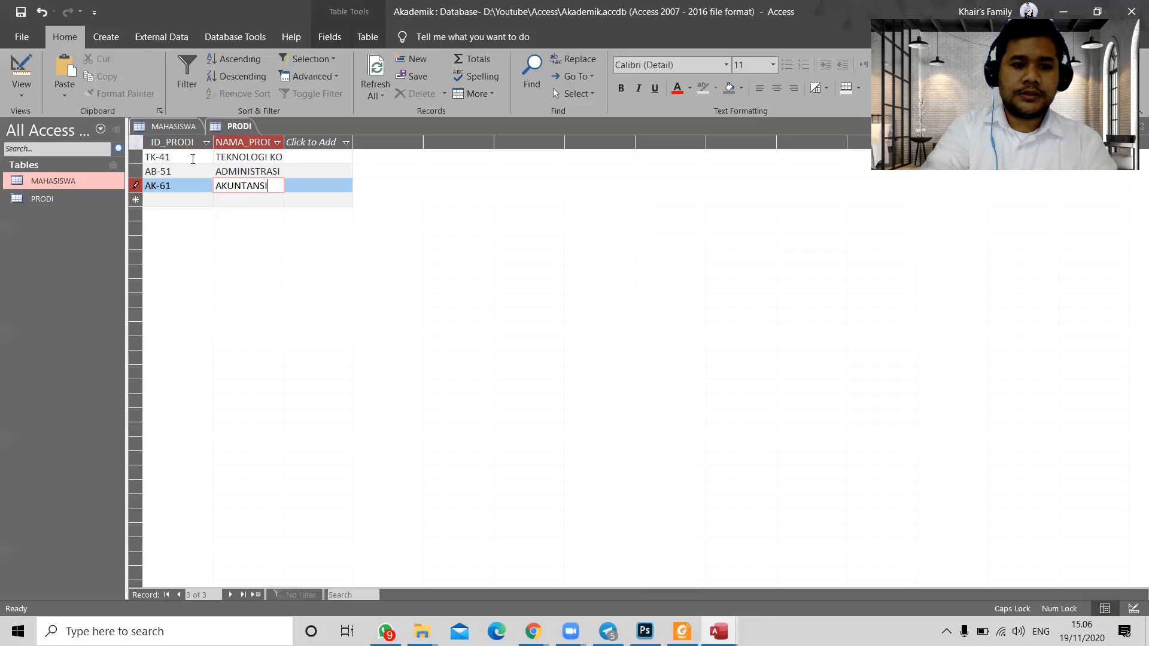
key("Tab")
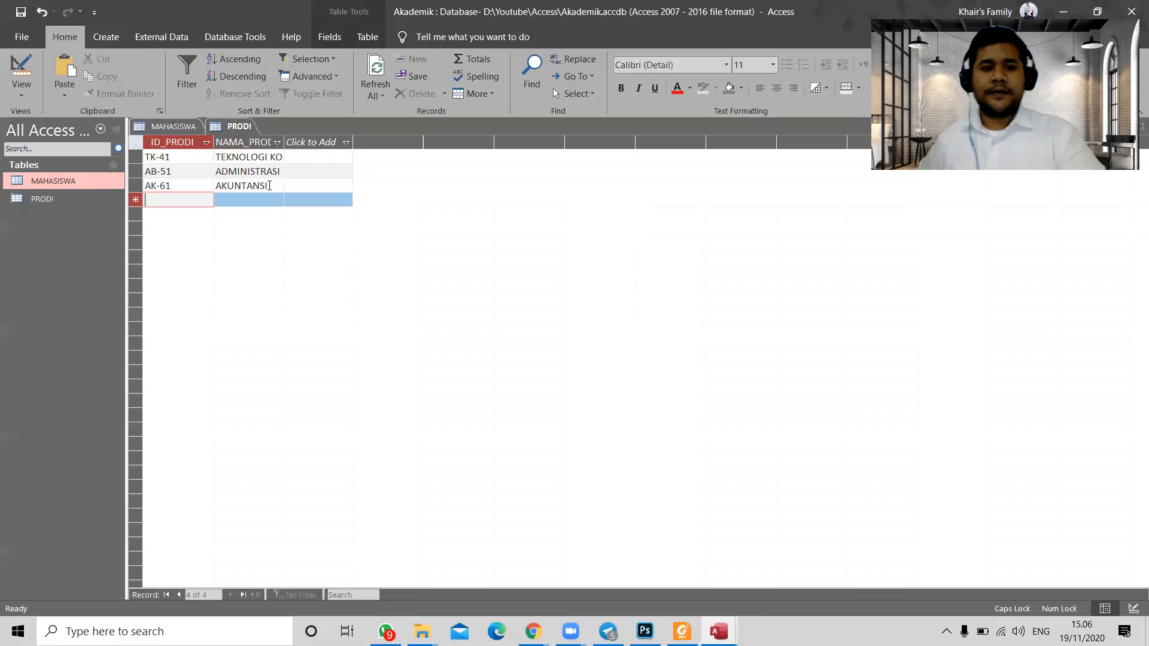
Step: Compare the ID_PRODI values of the PRODI records with those in the MAHASISWA table's ID_PRODI column
left_click(270, 186)
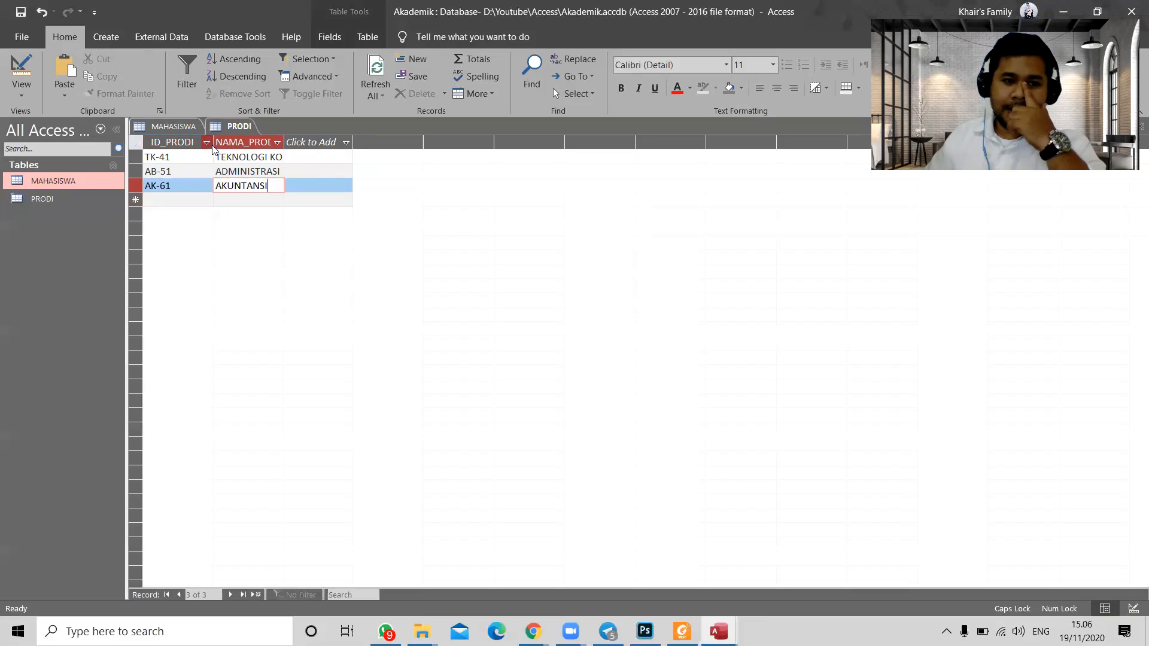
left_click(177, 185)
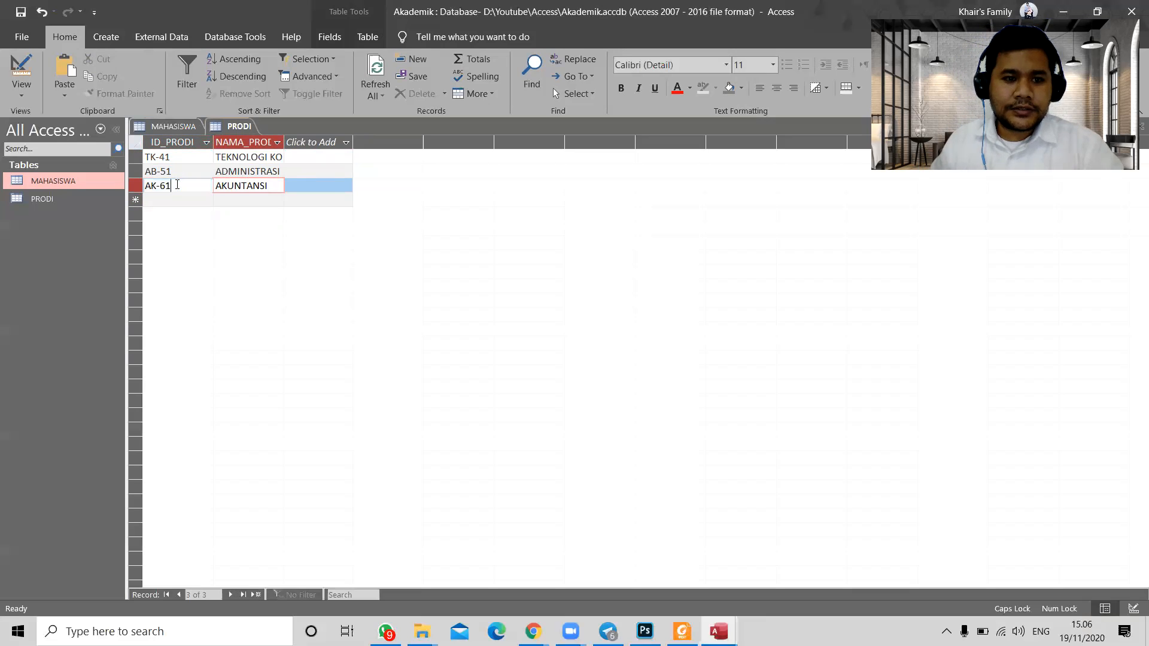
left_click(183, 172)
left_click(188, 158)
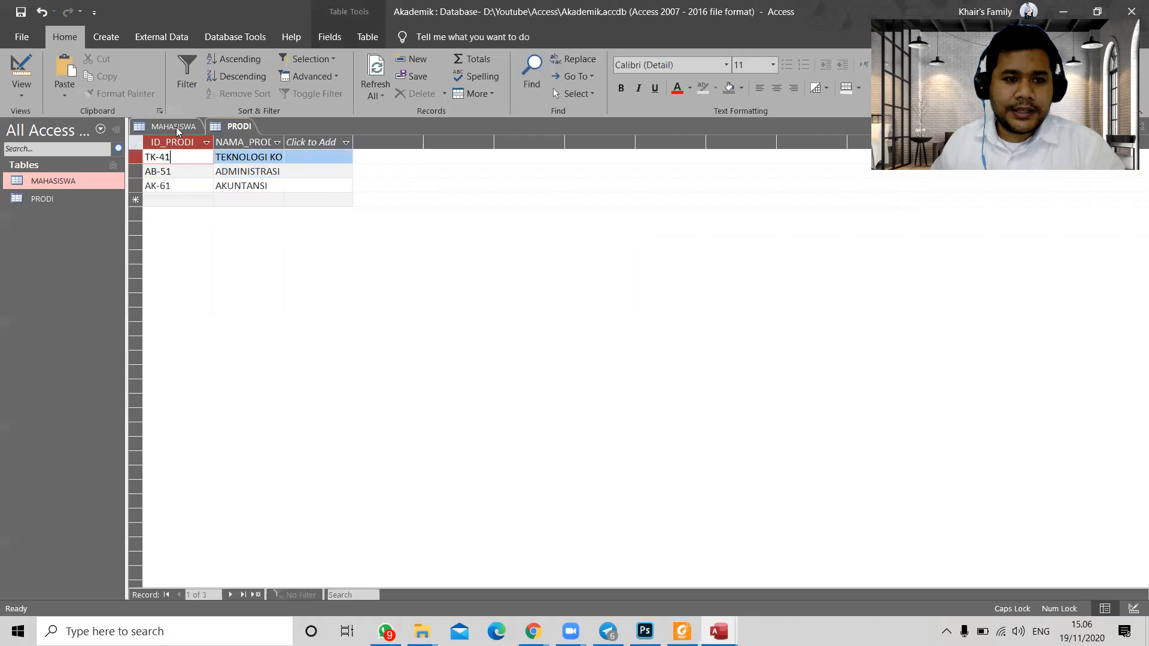
left_click(178, 127)
left_click(542, 162)
key("Down")
key("Down")
key("Down")
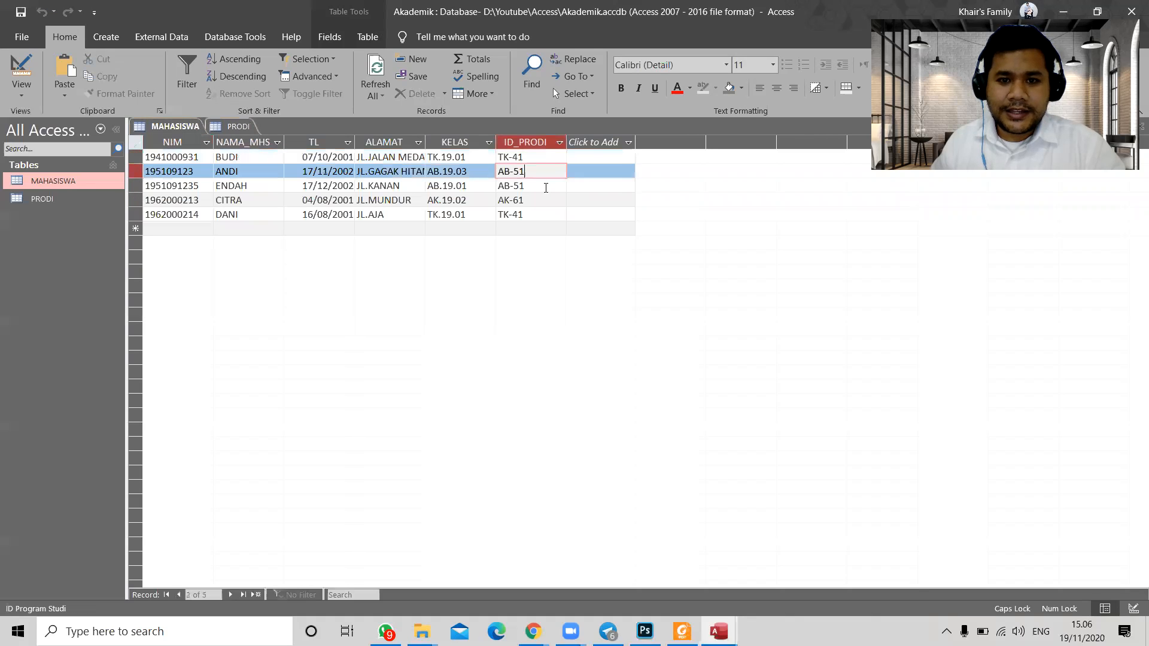
key("Down")
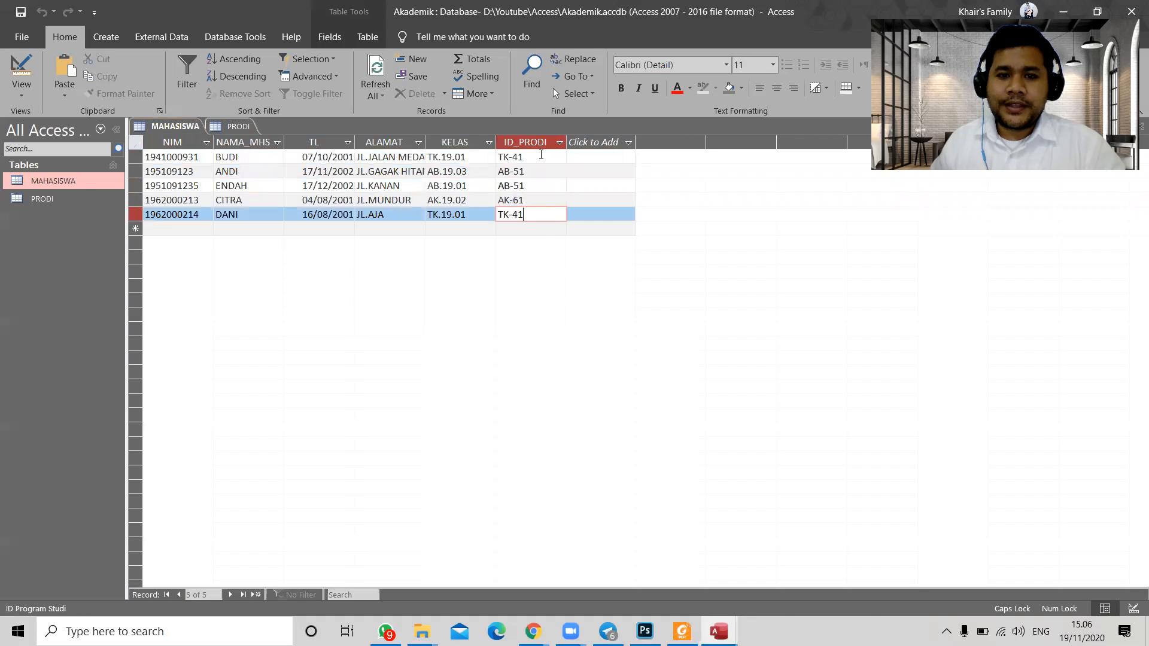
left_click(540, 157)
left_click(234, 128)
left_click(179, 130)
left_click(234, 129)
left_click(182, 130)
Step: Show the MAHASISWA table in Design view and toggle the primary key on NIM off and back on
right_click(181, 131)
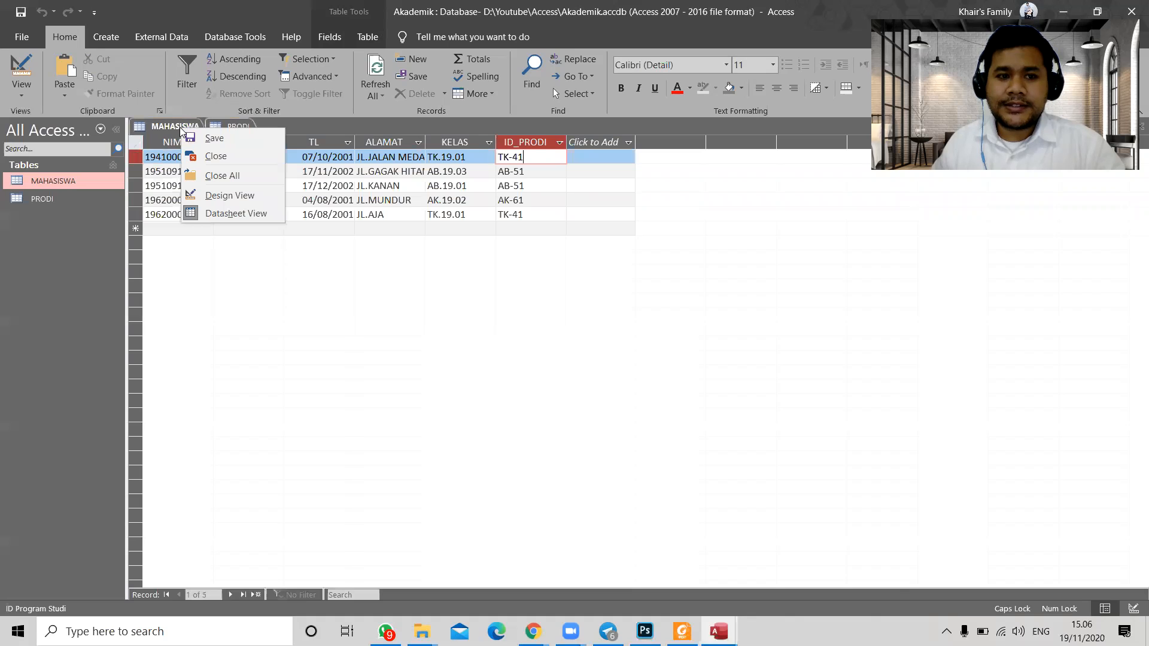
left_click(223, 196)
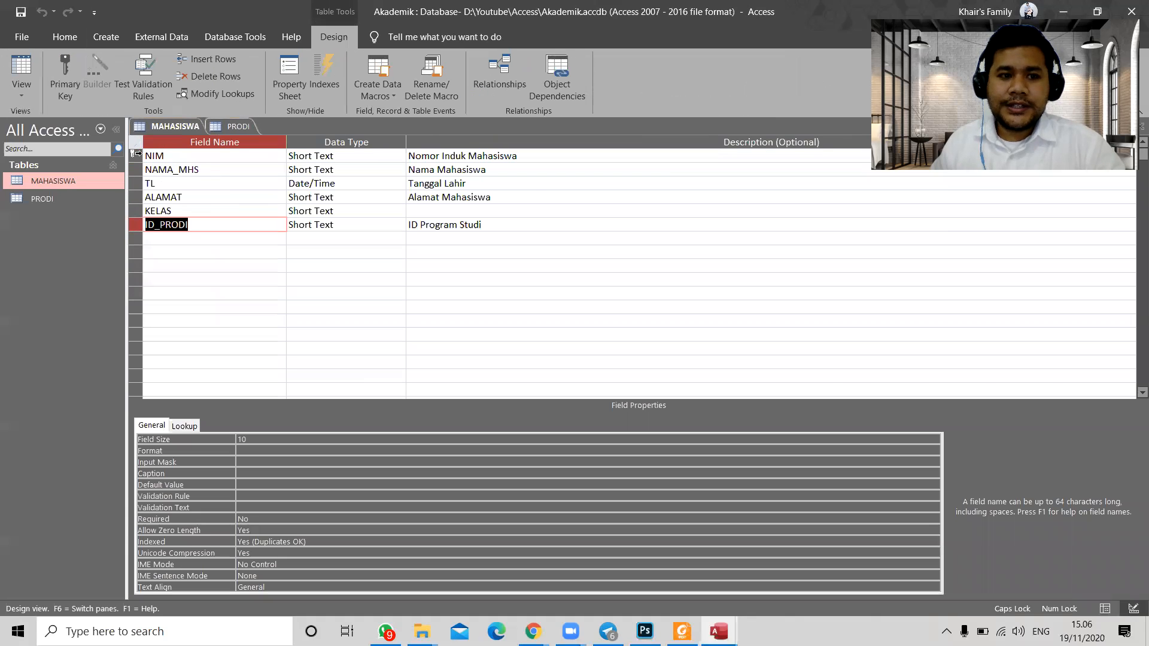
left_click(137, 153)
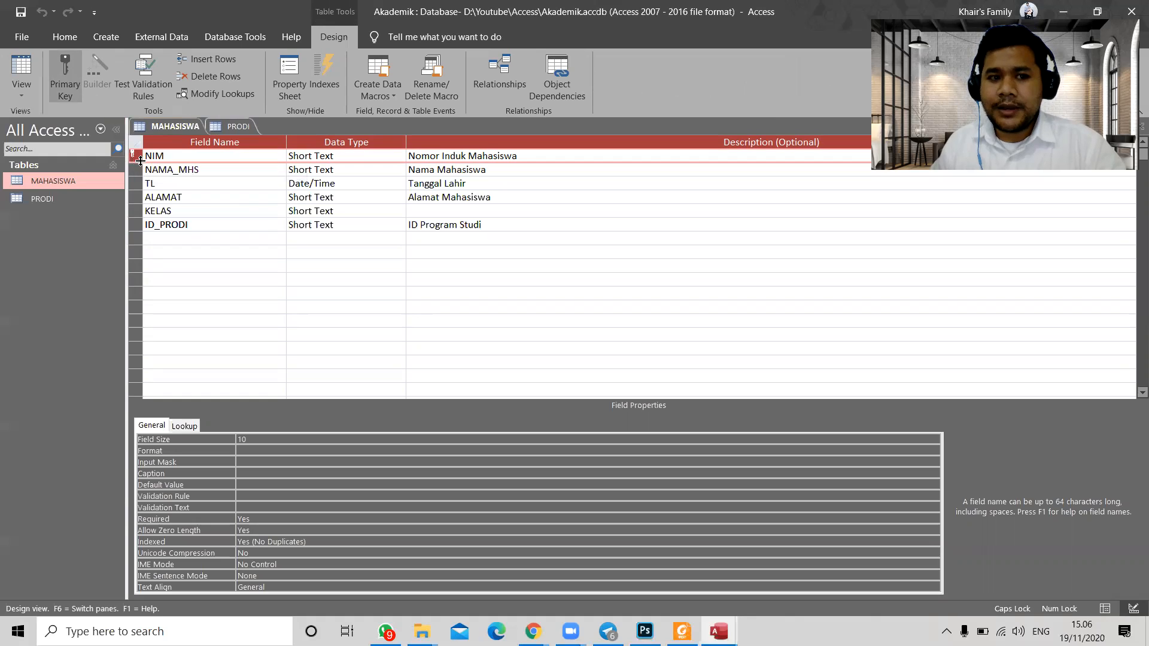
left_click(65, 89)
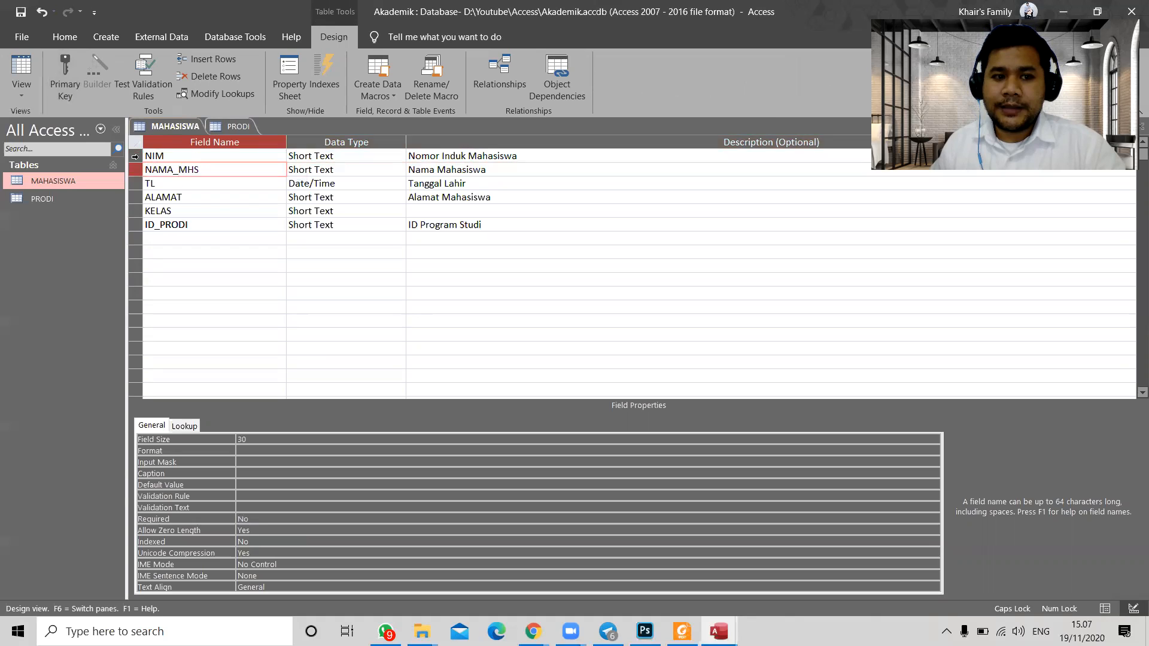
left_click(66, 84)
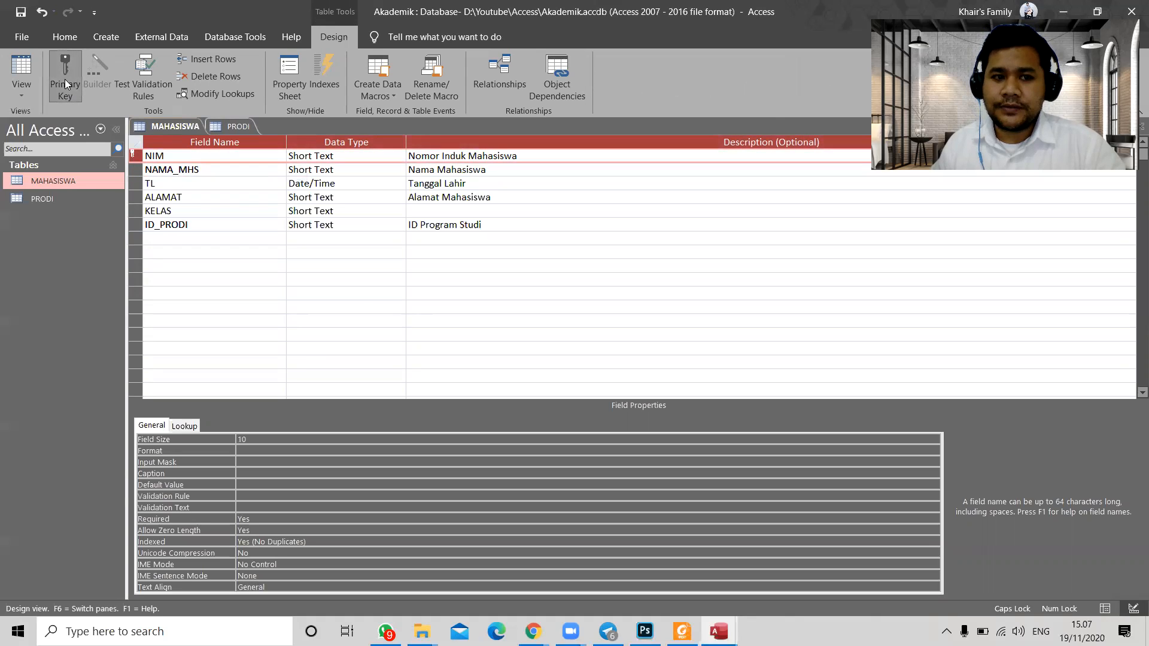
Step: Show the PRODI table in Design view and toggle the primary key setting on its ID_PRODI field
left_click(219, 128)
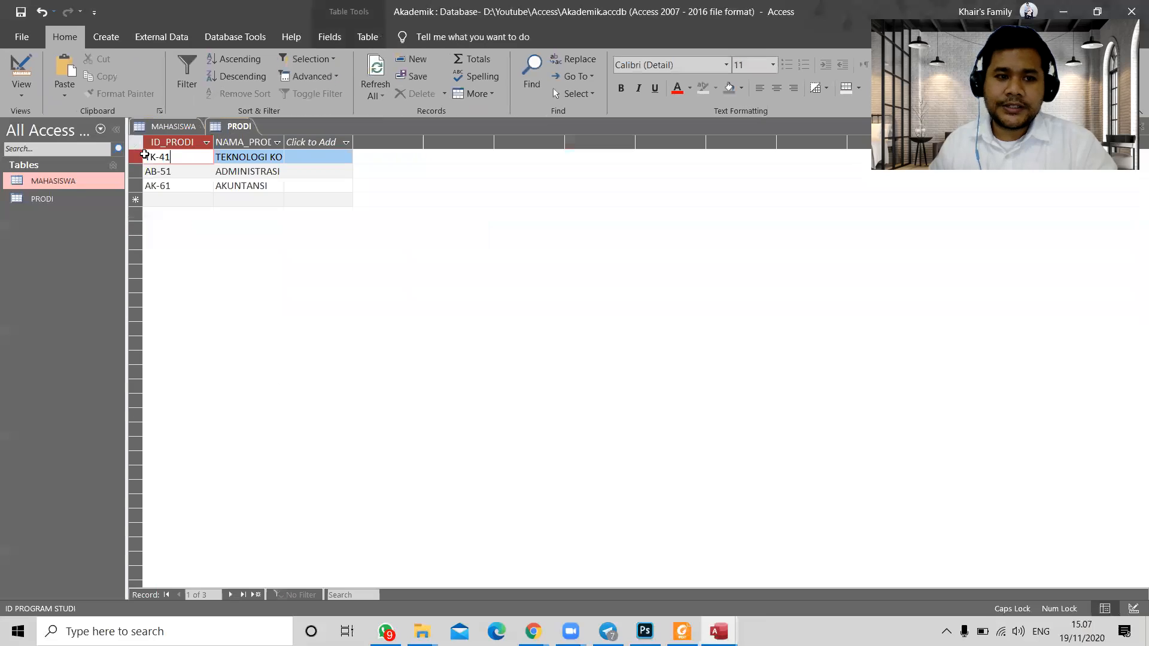
right_click(226, 128)
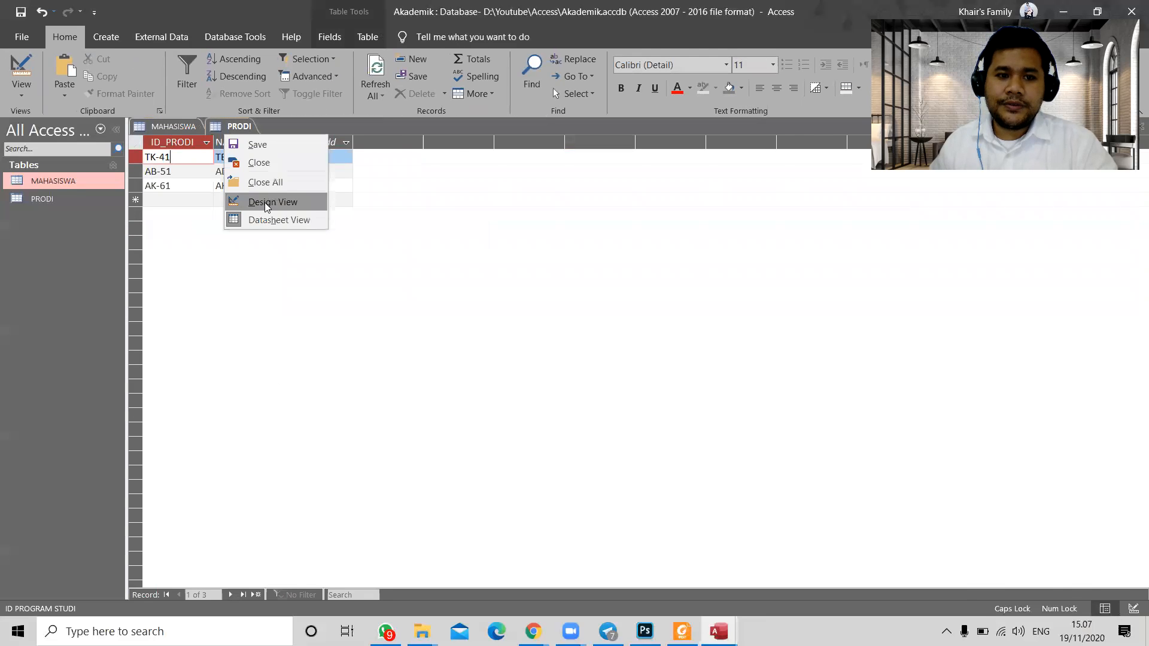
left_click(263, 200)
left_click(134, 155)
left_click(66, 77)
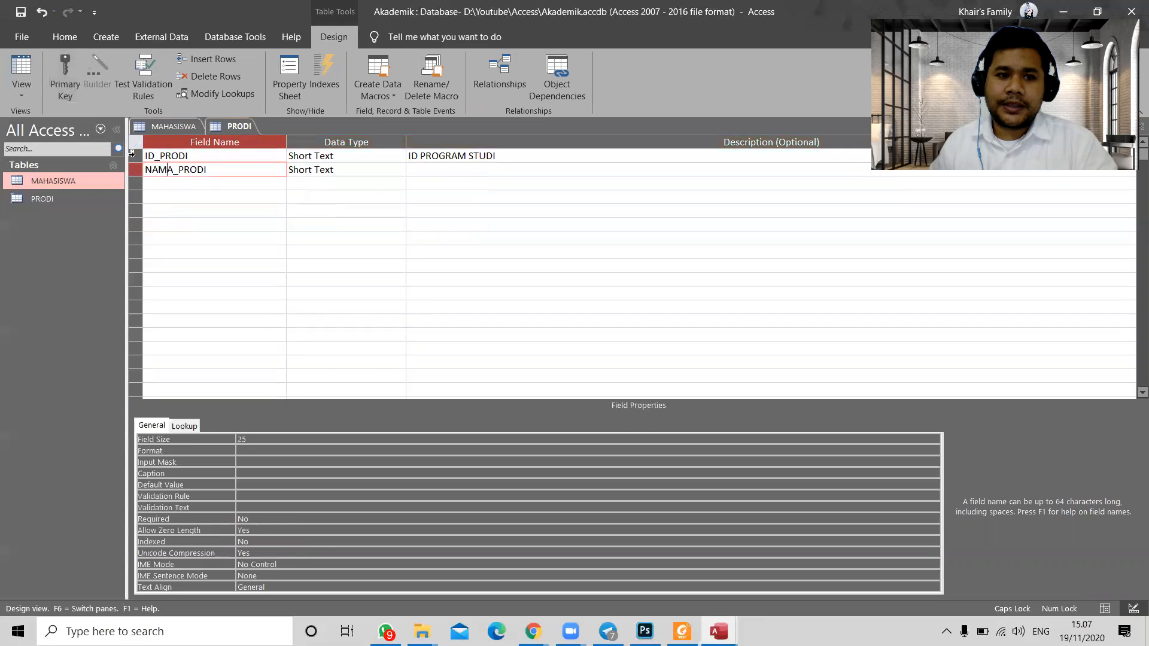
Step: Compare the MAHASISWA and PRODI designs, examining each table's primary key and the ID_PRODI field they share
left_click(187, 127)
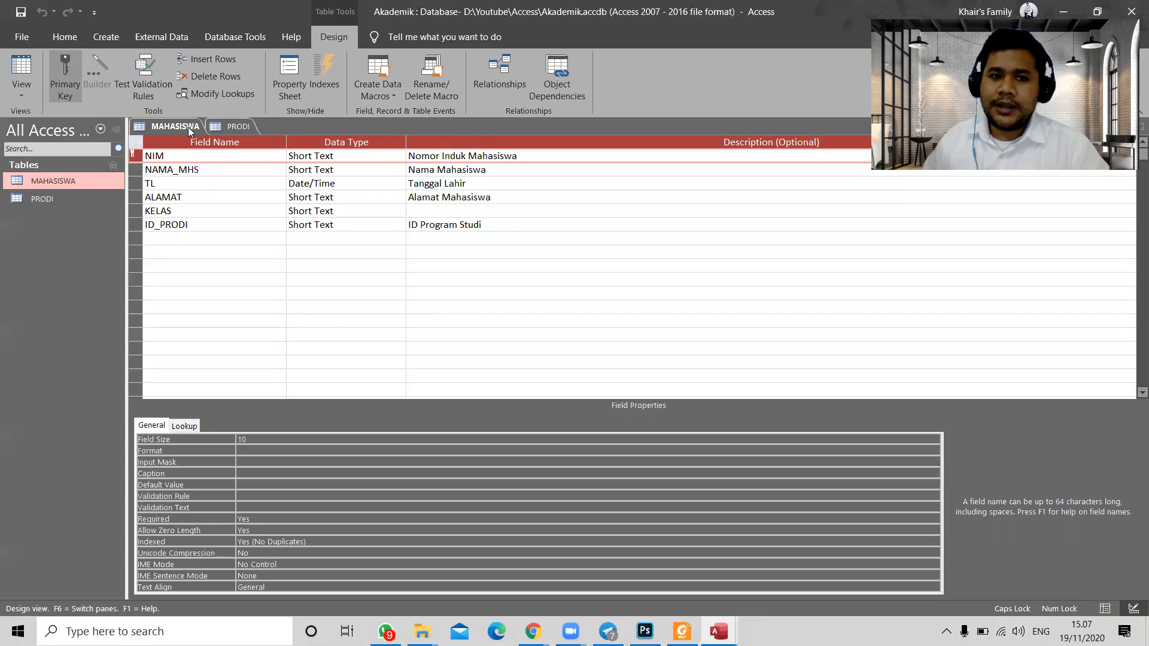
left_click(239, 127)
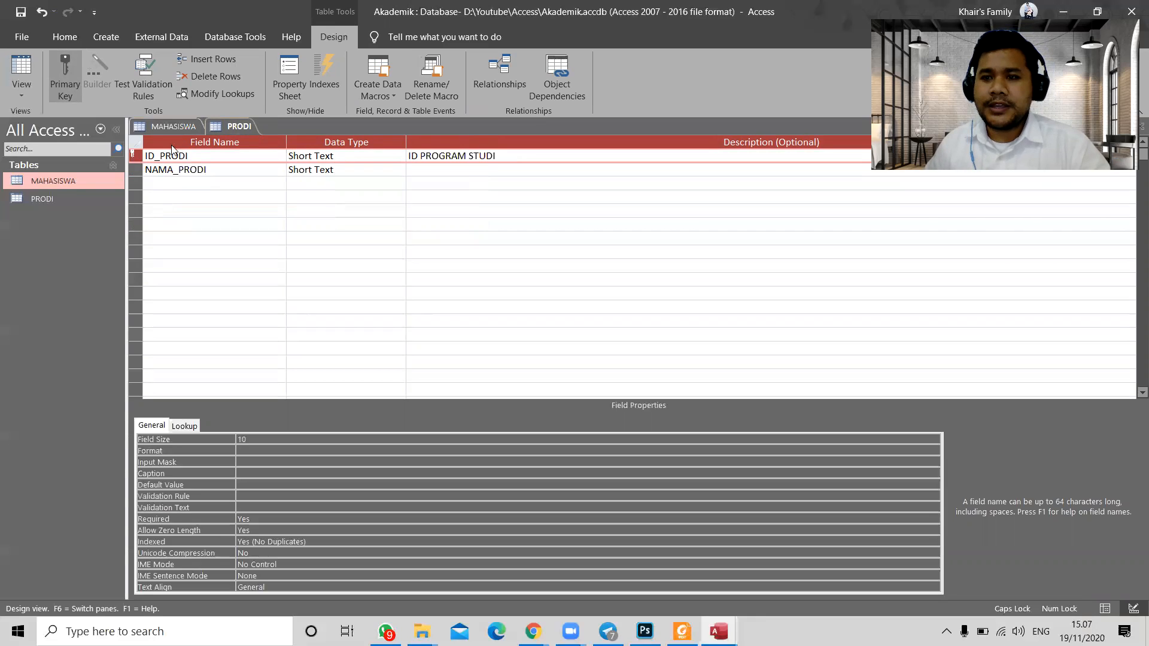
left_click(166, 127)
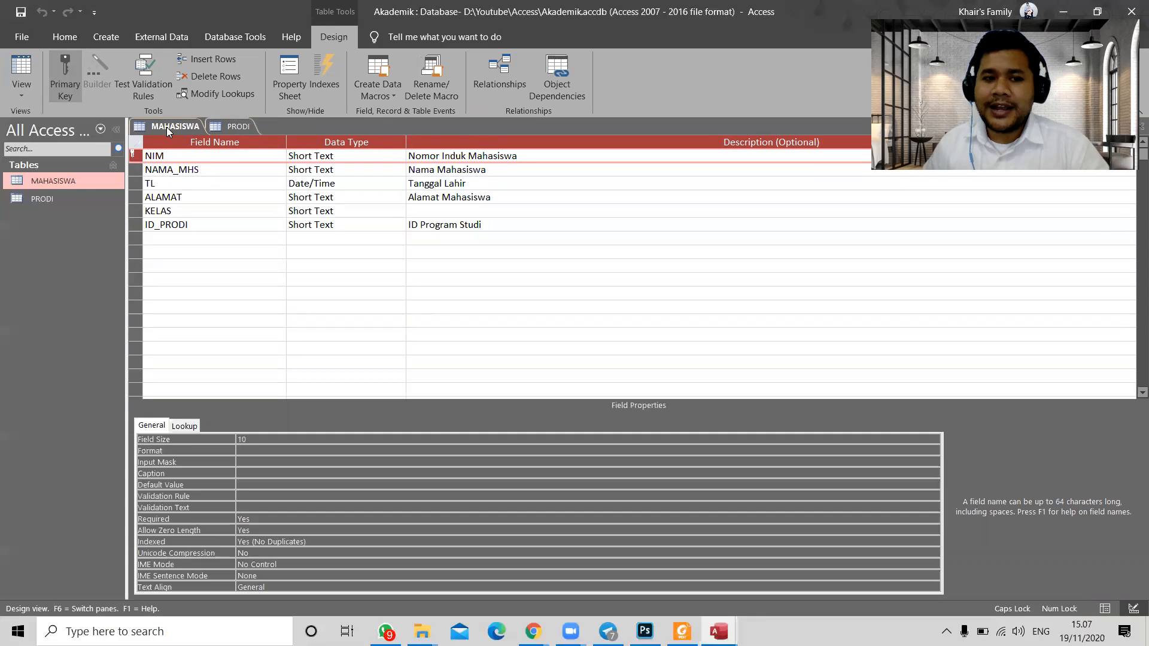
left_click(194, 224)
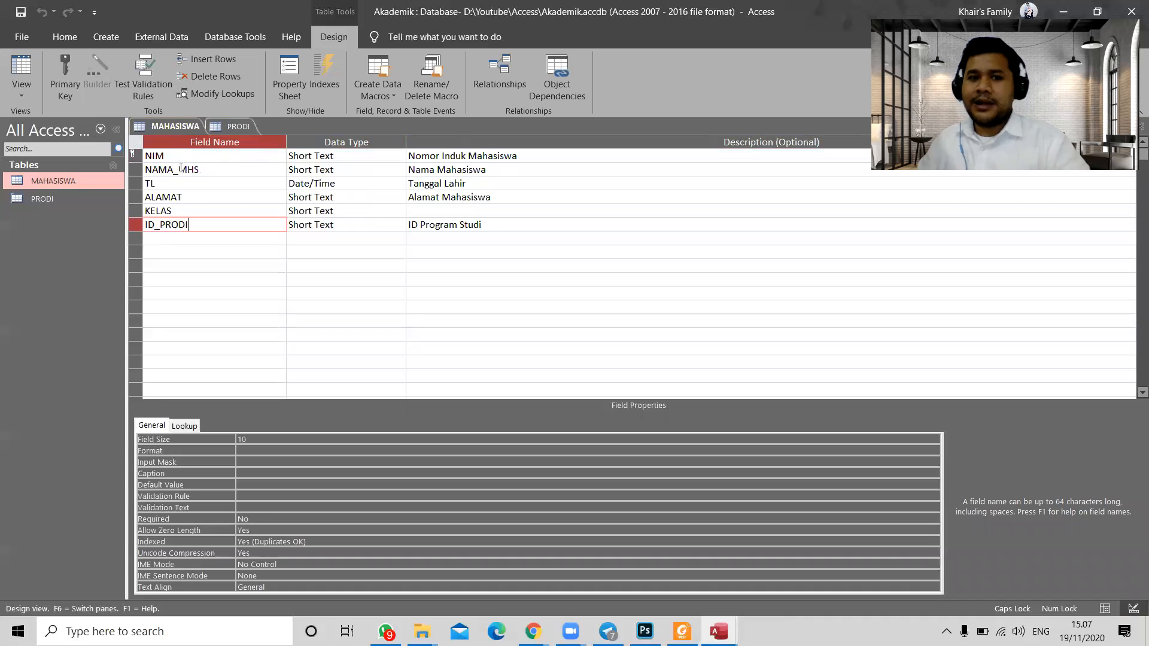
left_click(237, 126)
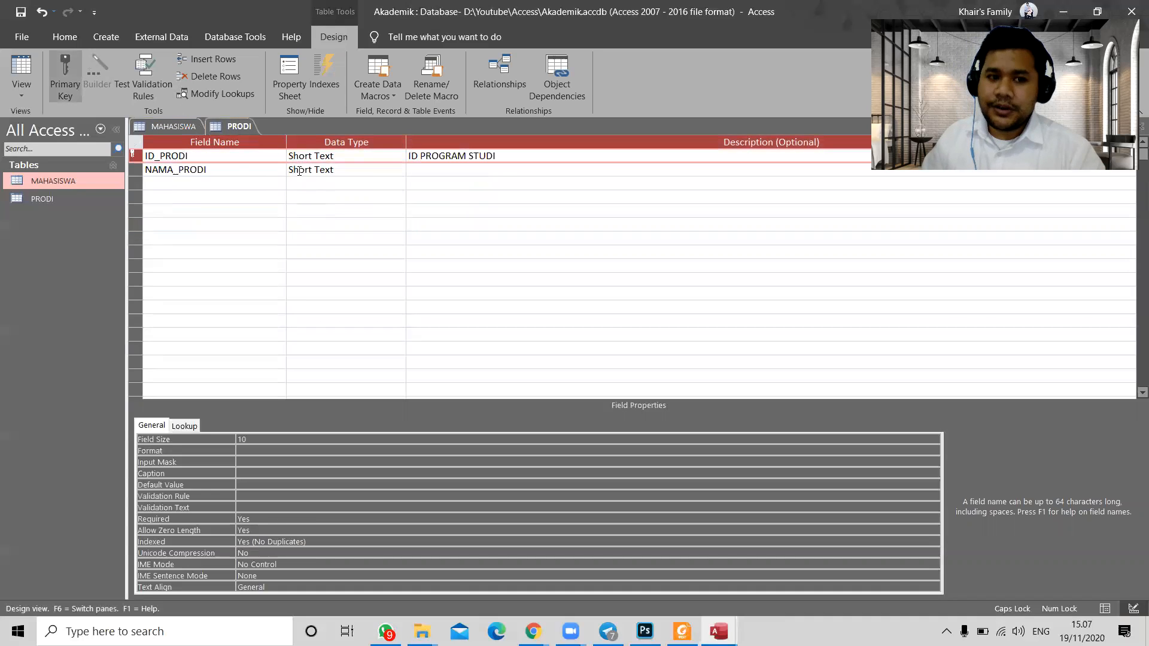
left_click(176, 127)
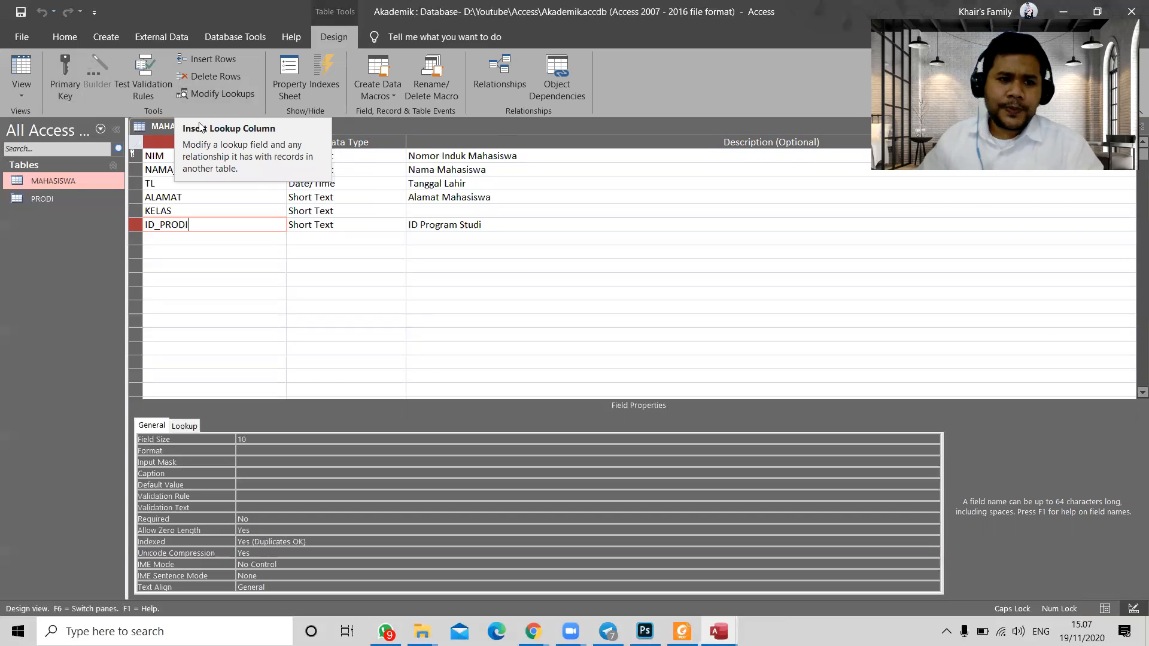
Step: Close all open tables, saving the design changes to the PRODI table
right_click(163, 124)
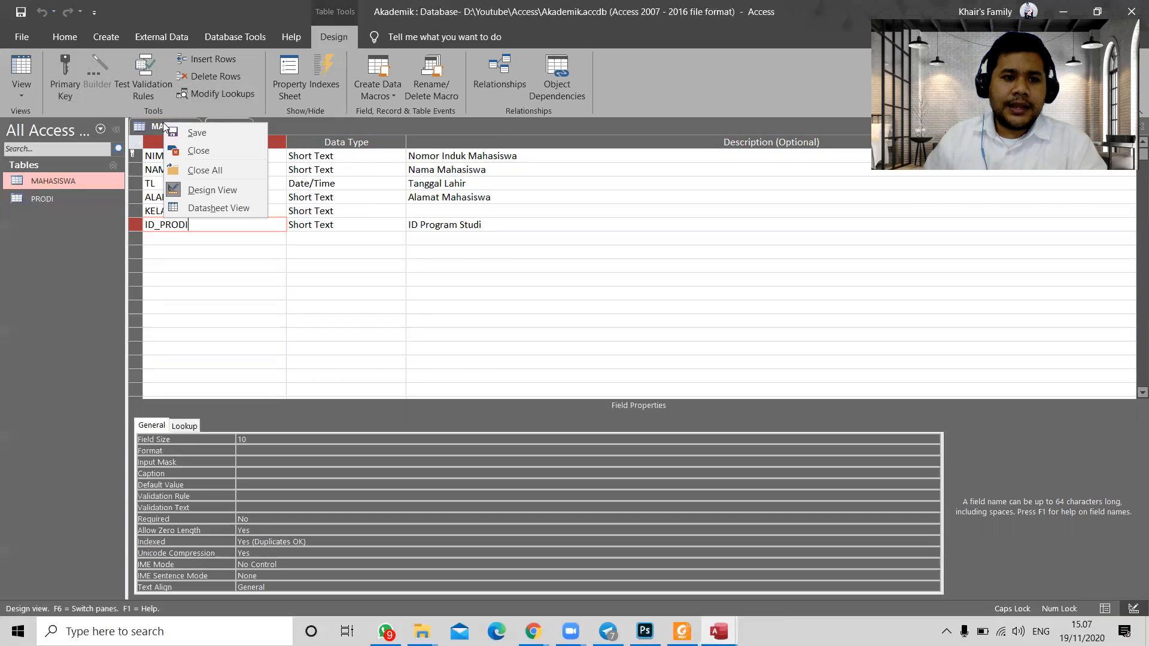
left_click(216, 170)
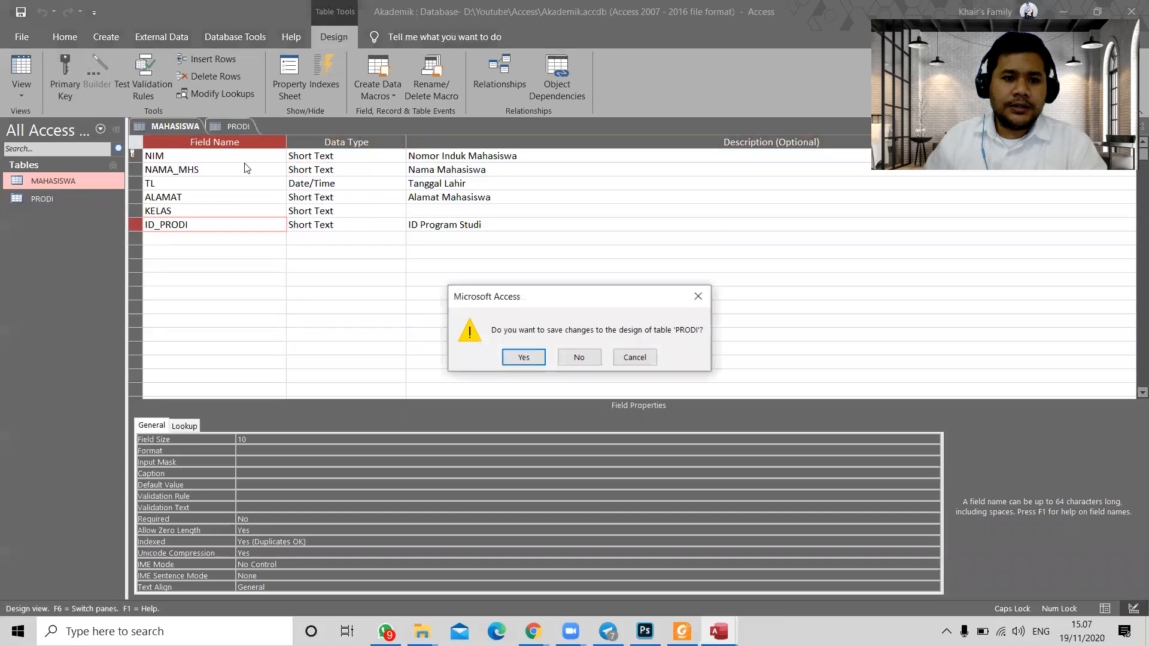
left_click(529, 357)
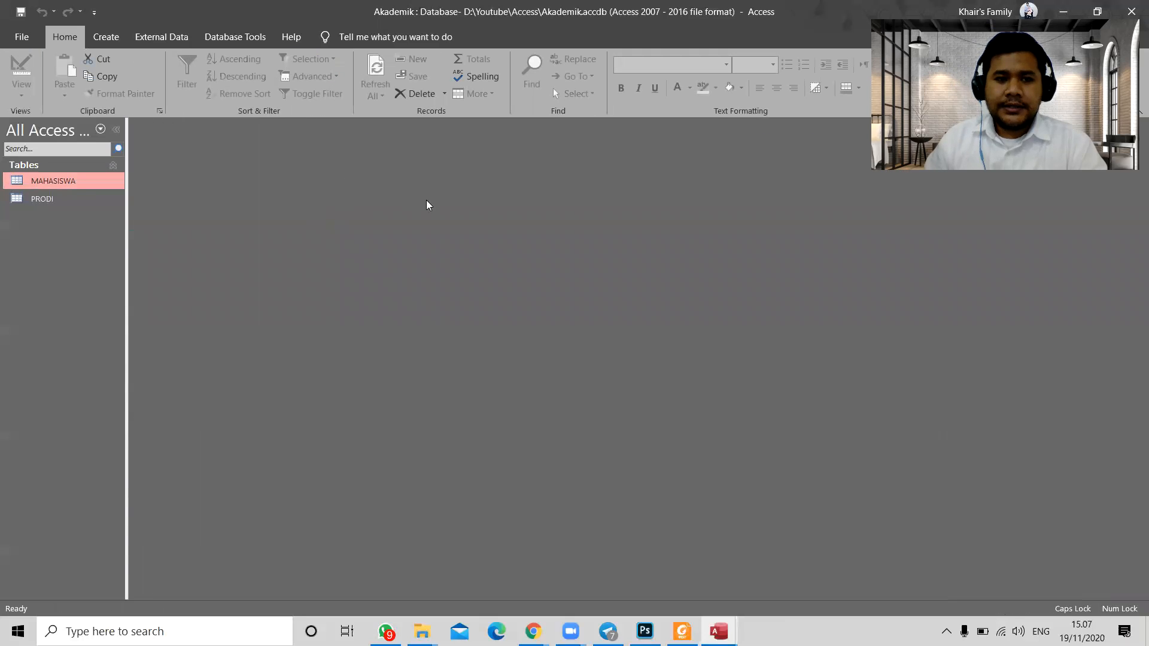
Step: Open the Relationships window and add both the MAHASISWA and PRODI tables to the layout
left_click(214, 40)
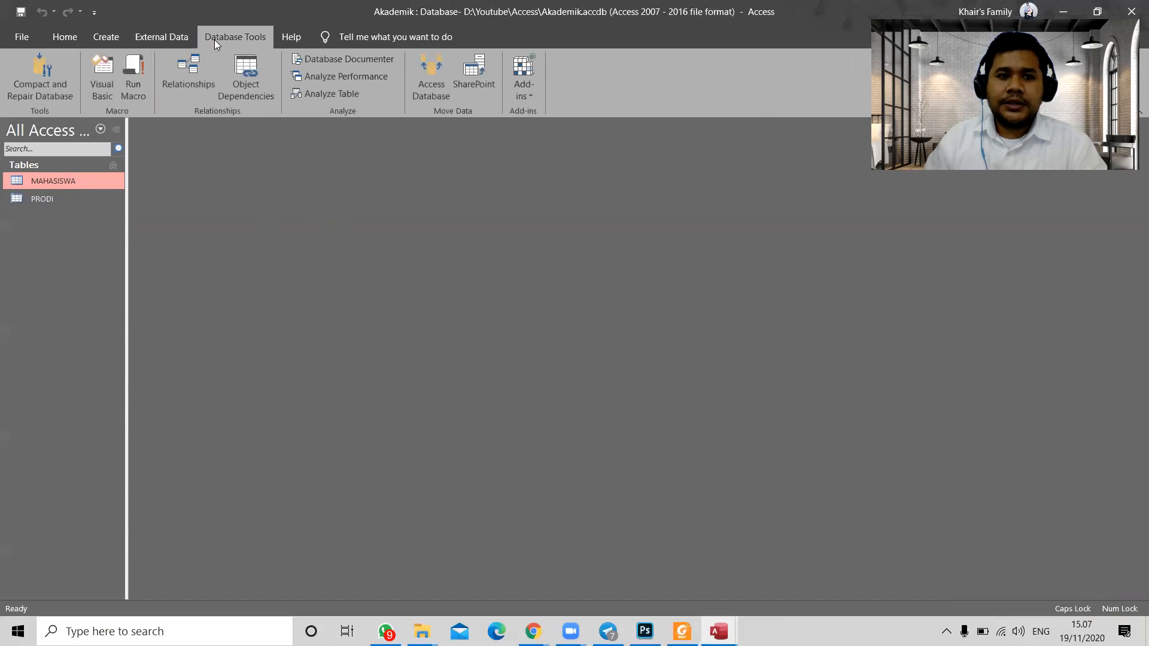
left_click(194, 79)
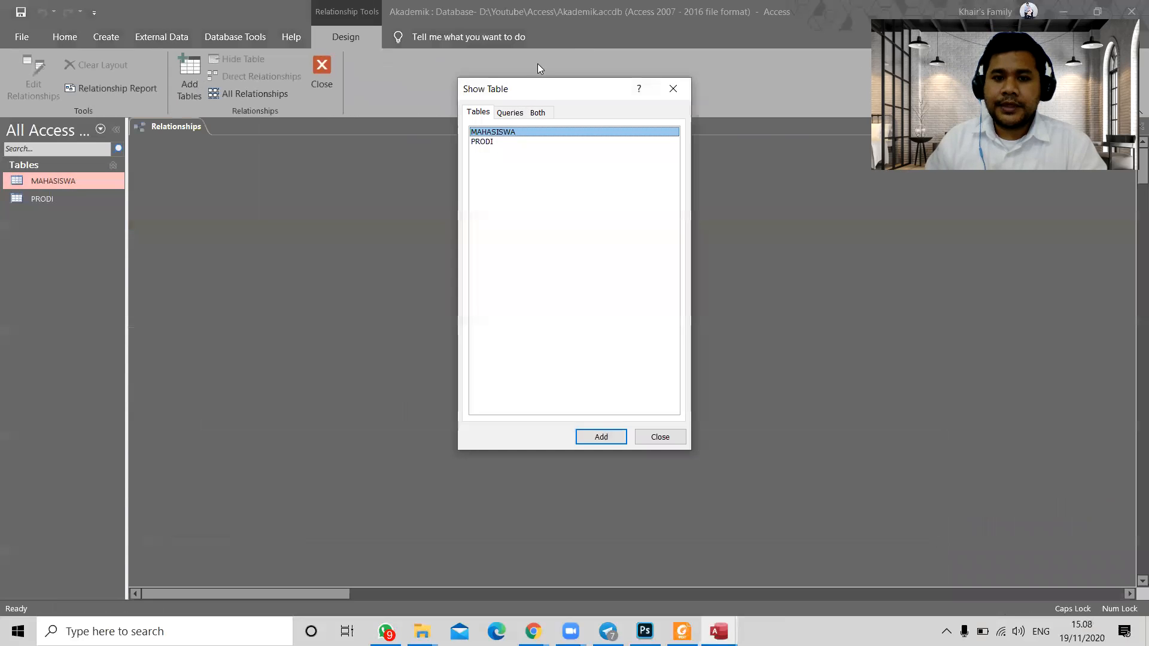
left_click_drag(539, 90, 517, 167)
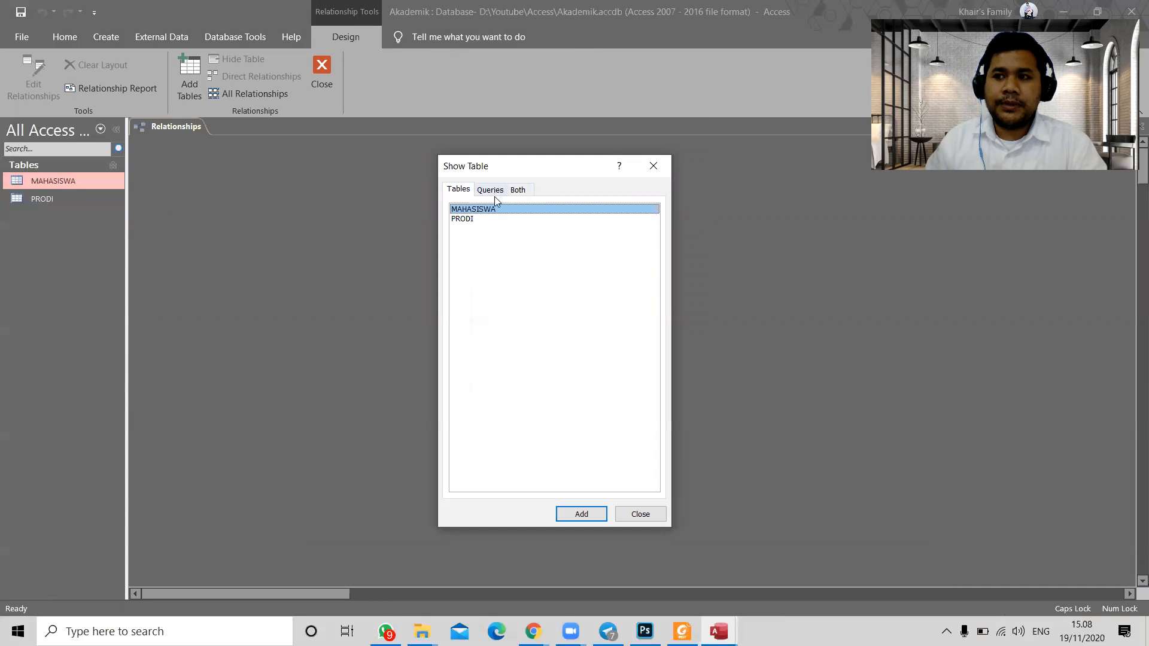
left_click(471, 217)
left_click(470, 211, "shift")
left_click(584, 513)
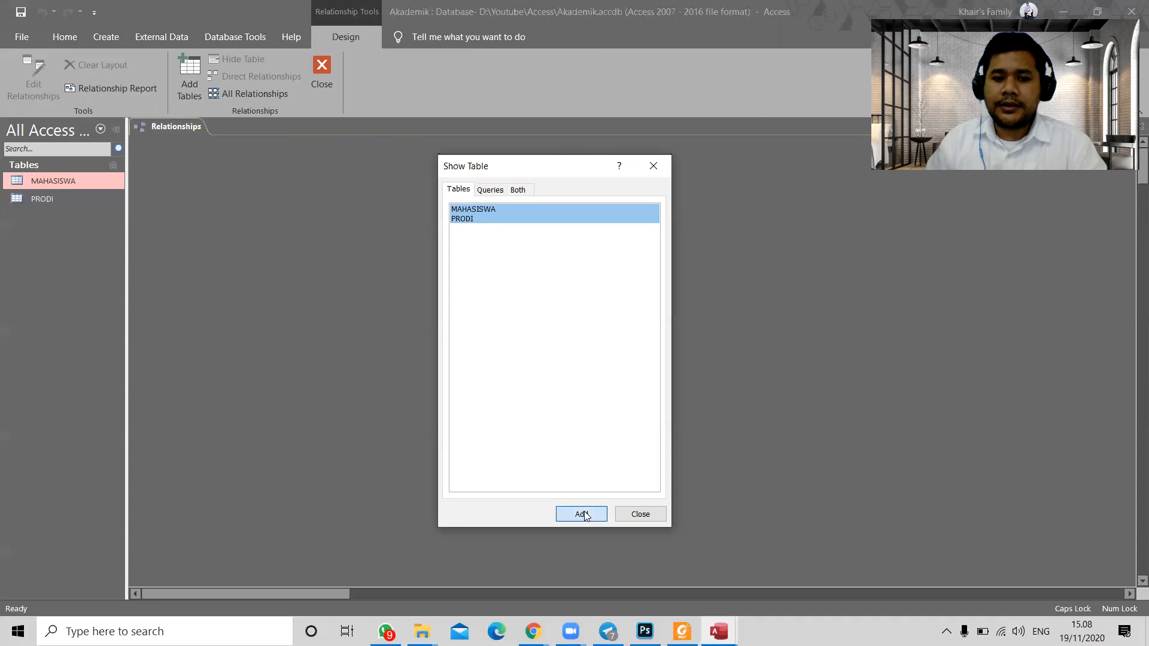
left_click(641, 514)
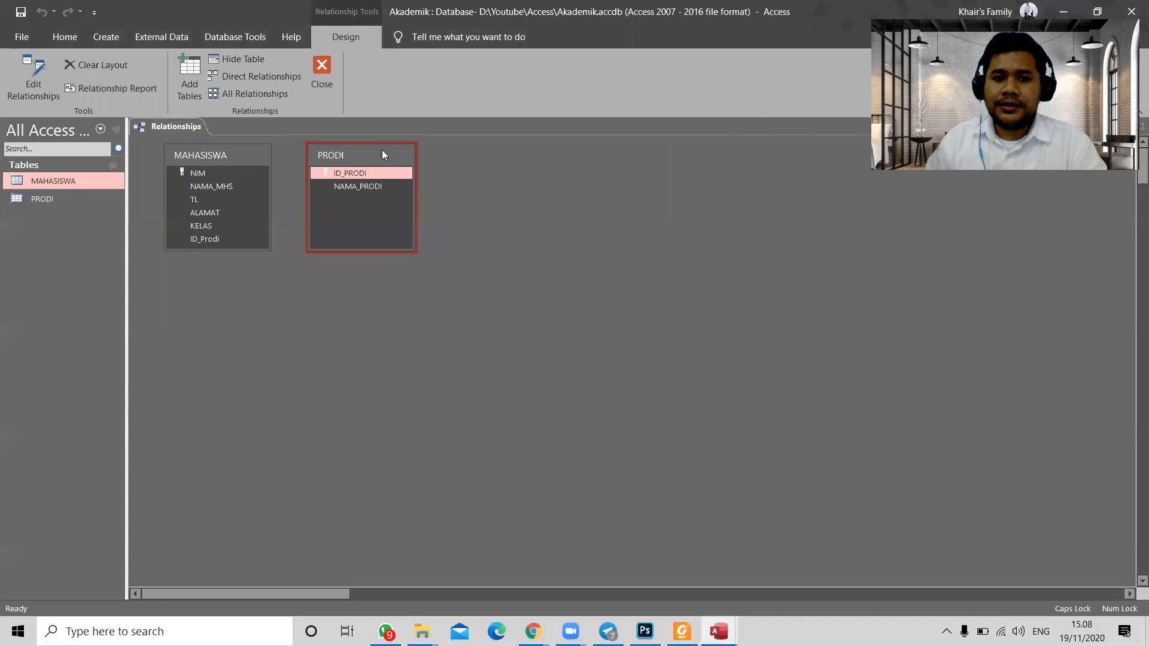
Step: Arrange the MAHASISWA and PRODI table boxes side by side with a wide gap between them
left_click_drag(381, 158, 481, 173)
left_click_drag(254, 157, 303, 179)
left_click_drag(482, 173, 526, 181)
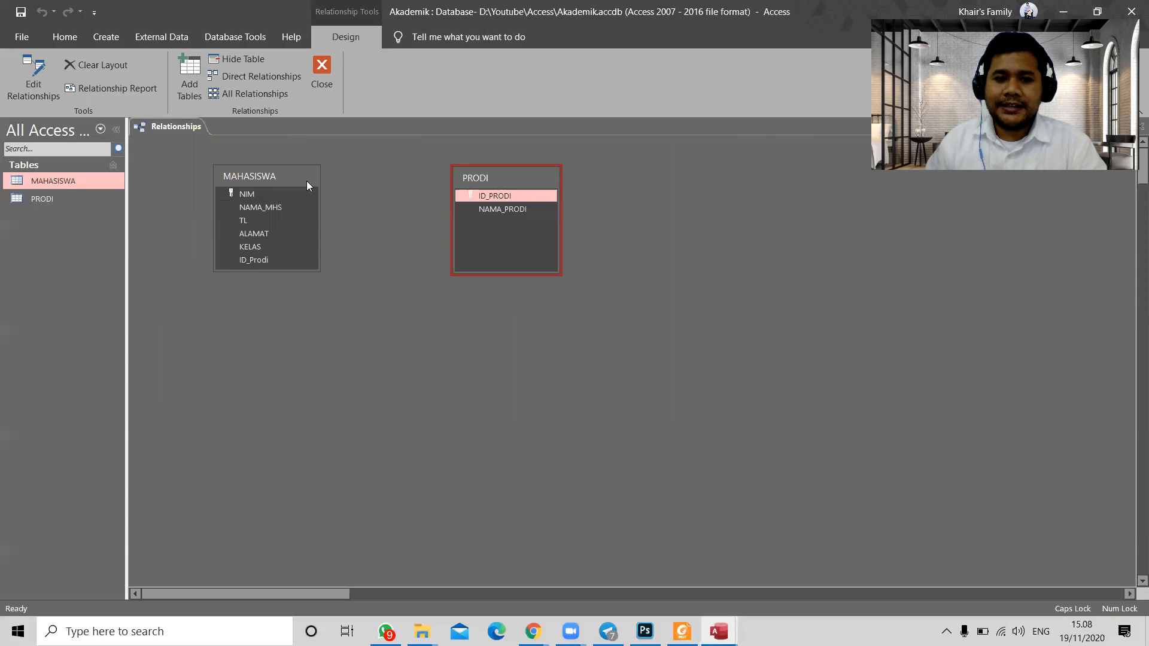
left_click_drag(307, 181, 316, 179)
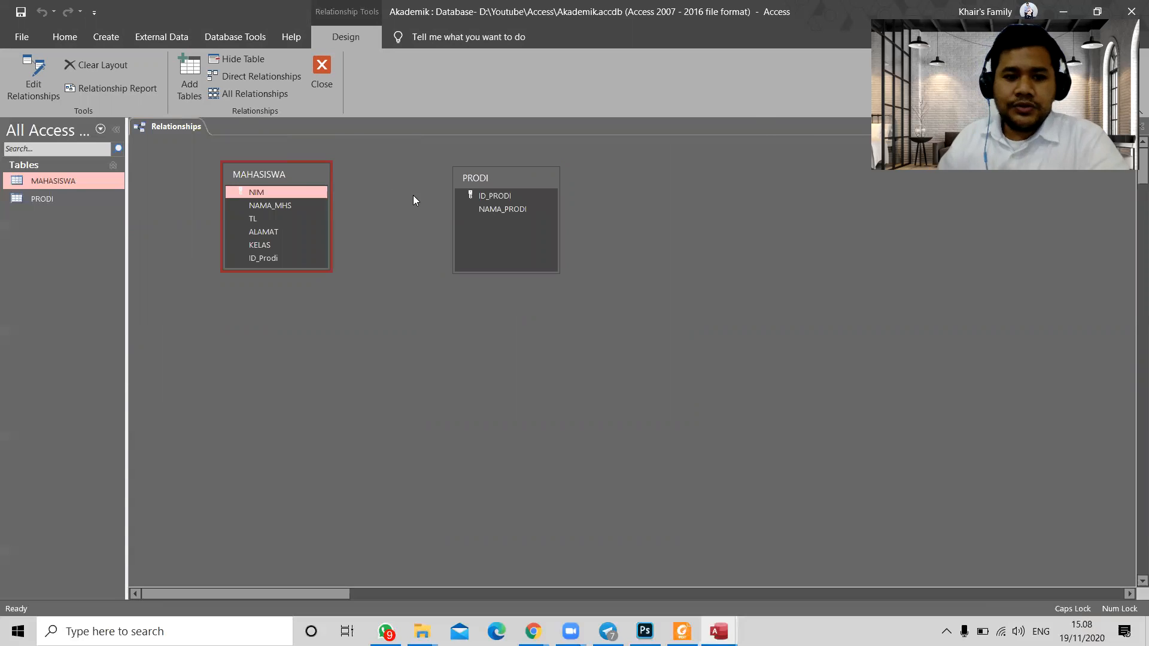
left_click_drag(478, 183, 486, 174)
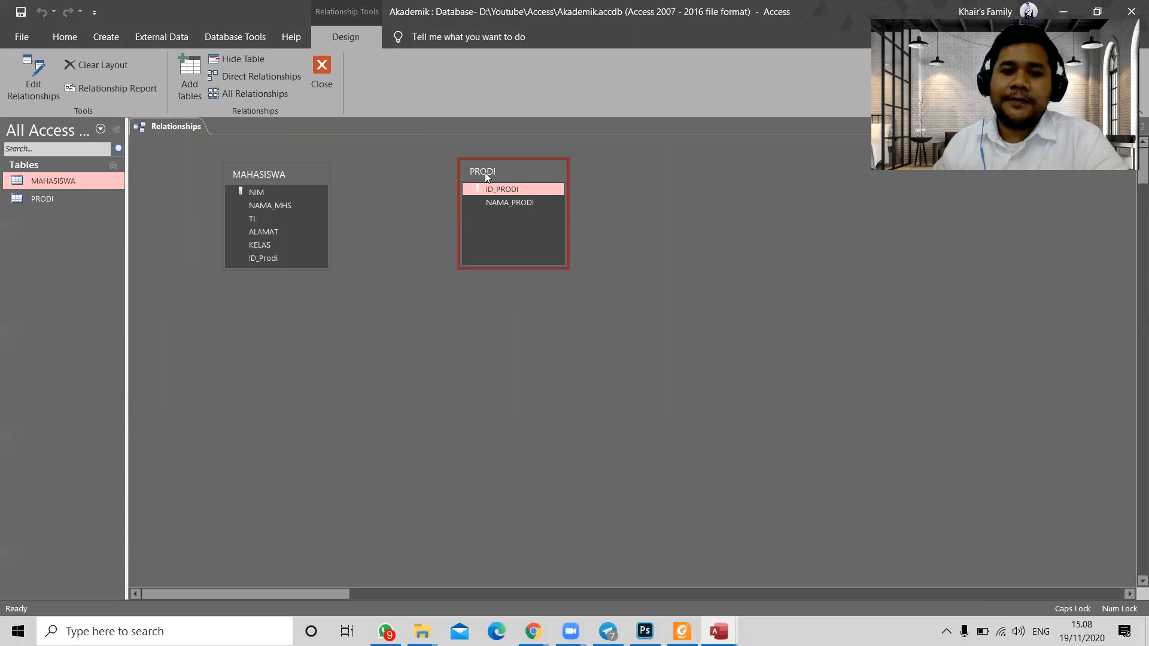
Step: Create a one-to-many relationship from PRODI's ID_PRODI to MAHASISWA's ID_Prodi with Enforce Referential Integrity enabled
left_click_drag(500, 191, 278, 258)
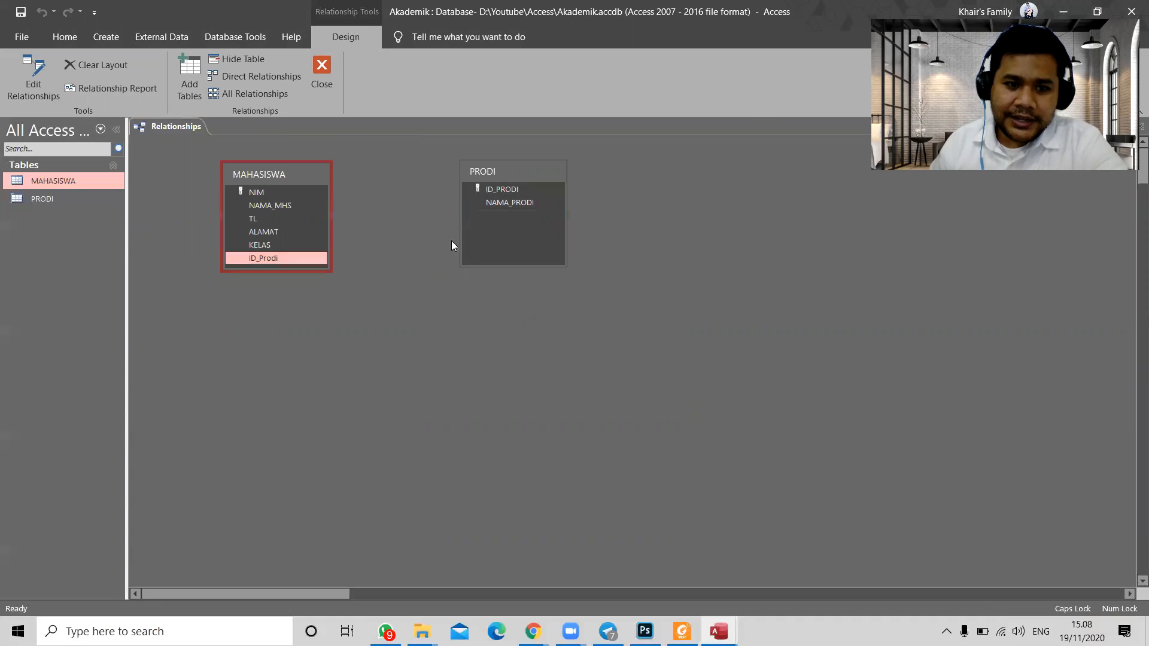
left_click(500, 189)
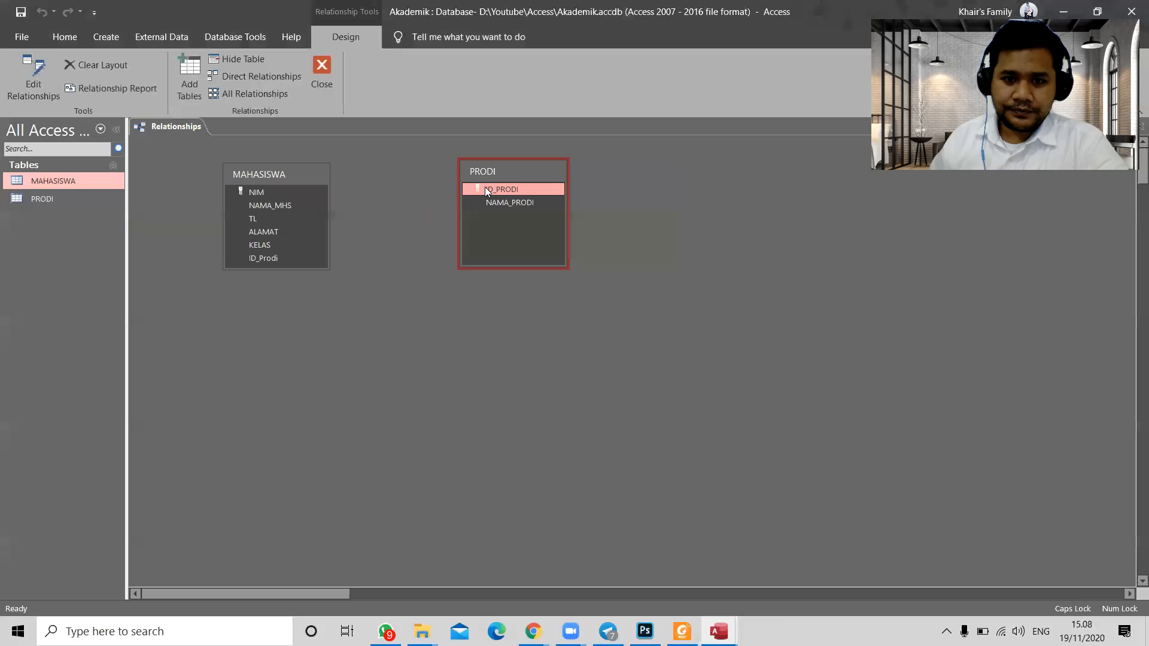
left_click_drag(489, 189, 262, 262)
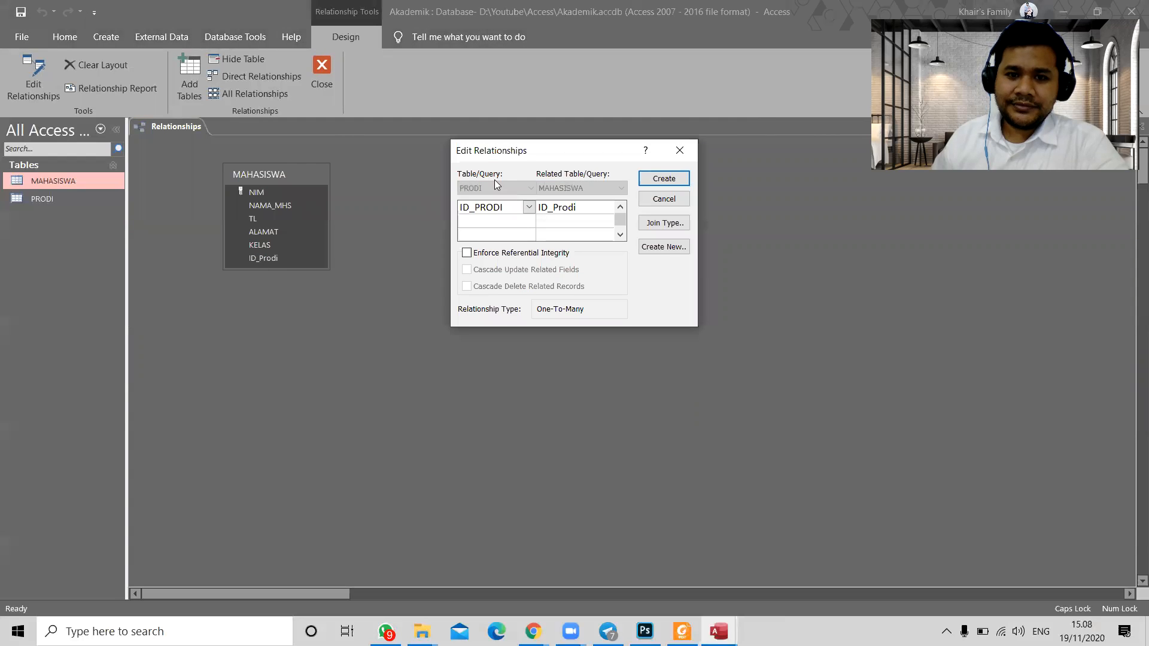
left_click_drag(529, 154, 653, 177)
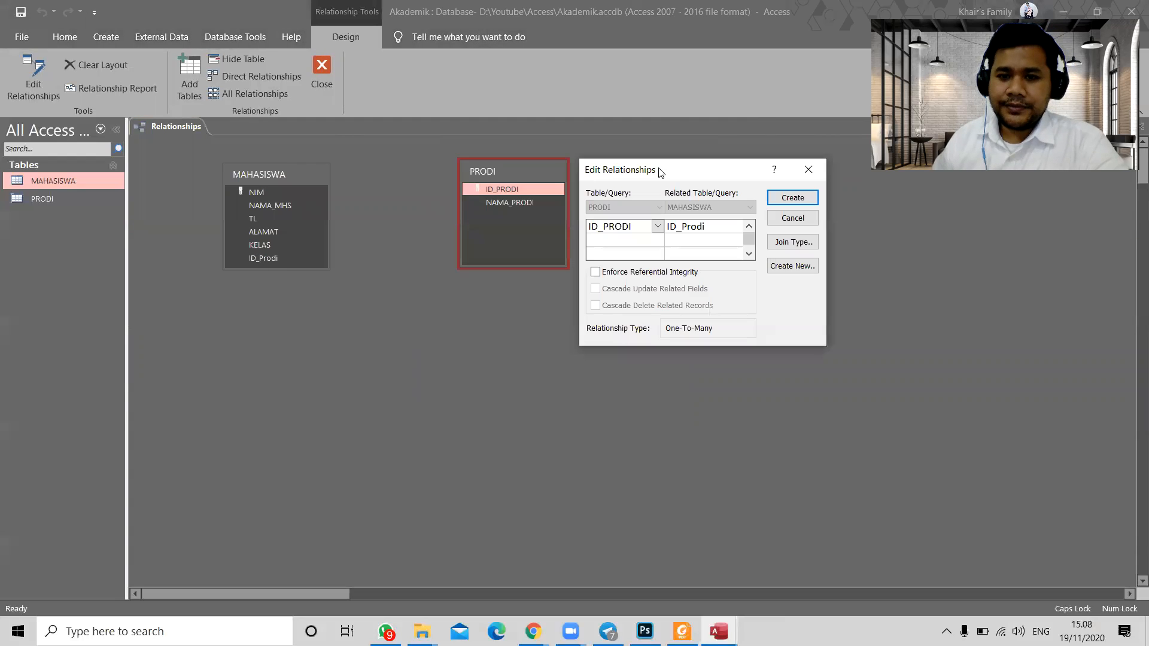
left_click(632, 274)
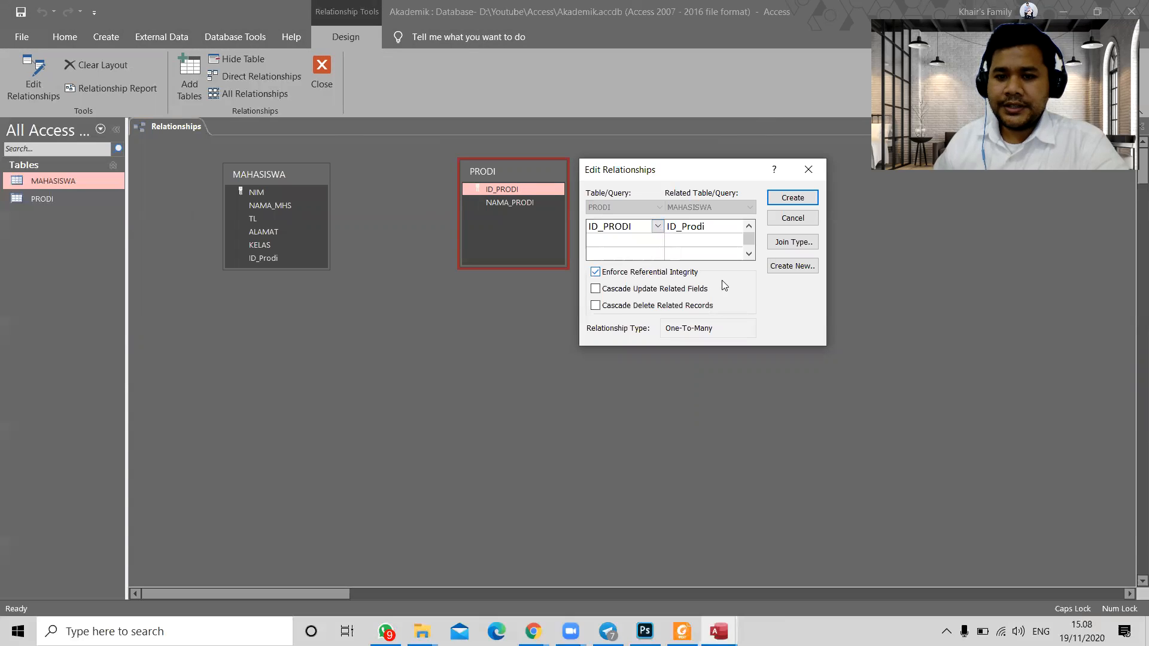
left_click(793, 198)
Step: Reposition the linked MAHASISWA and PRODI boxes around their relationship line and close the Relationships window
left_click_drag(523, 176, 552, 171)
left_click_drag(276, 175, 319, 177)
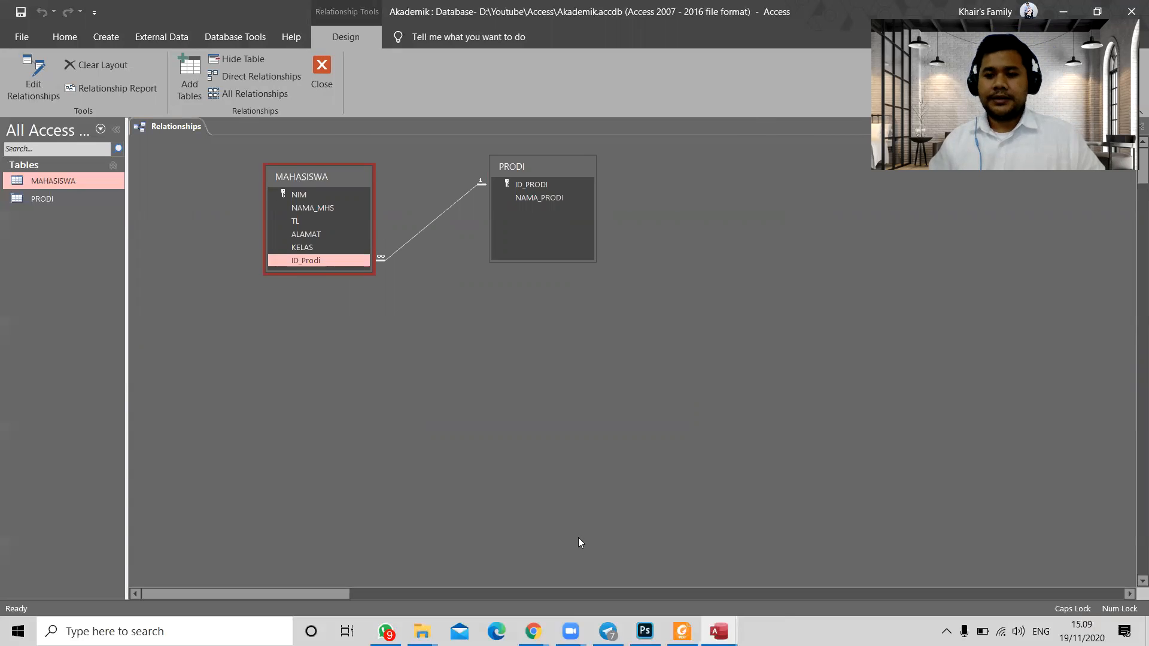
left_click(509, 168)
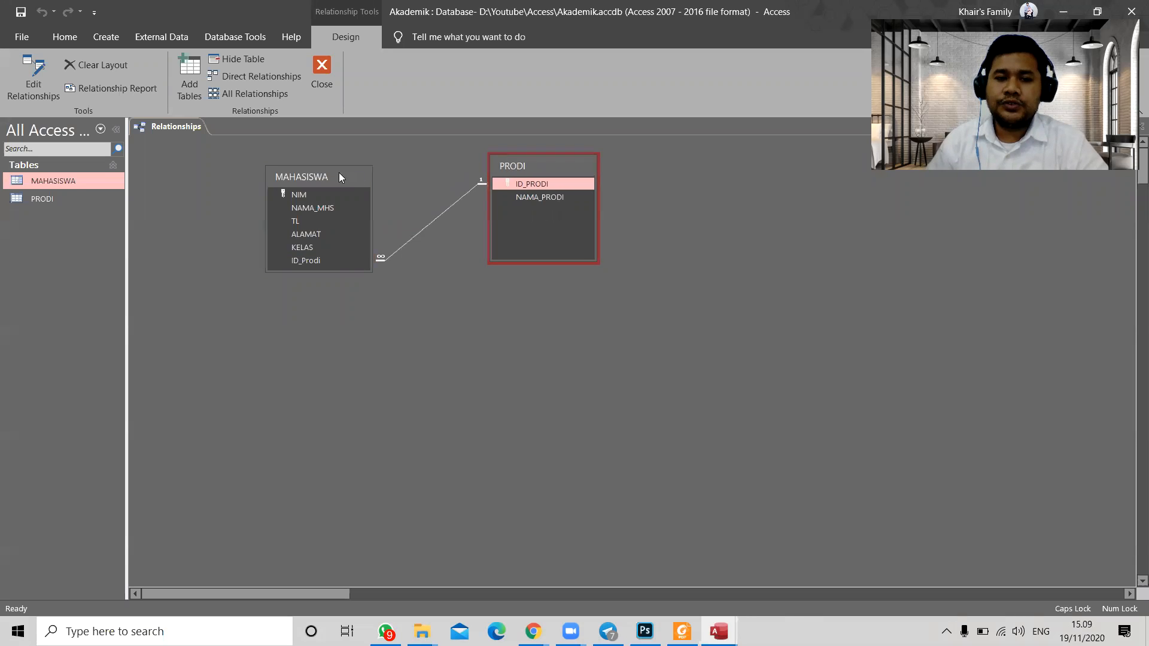
left_click(345, 172)
left_click_drag(346, 173, 373, 170)
left_click(526, 165)
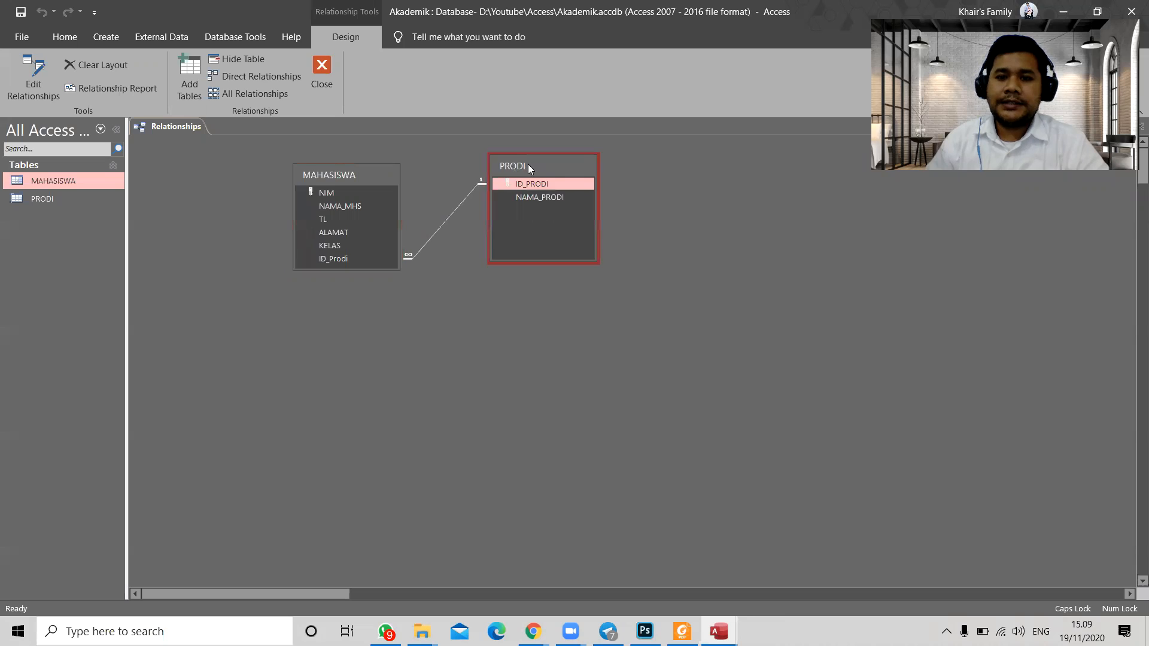
left_click_drag(528, 164, 540, 170)
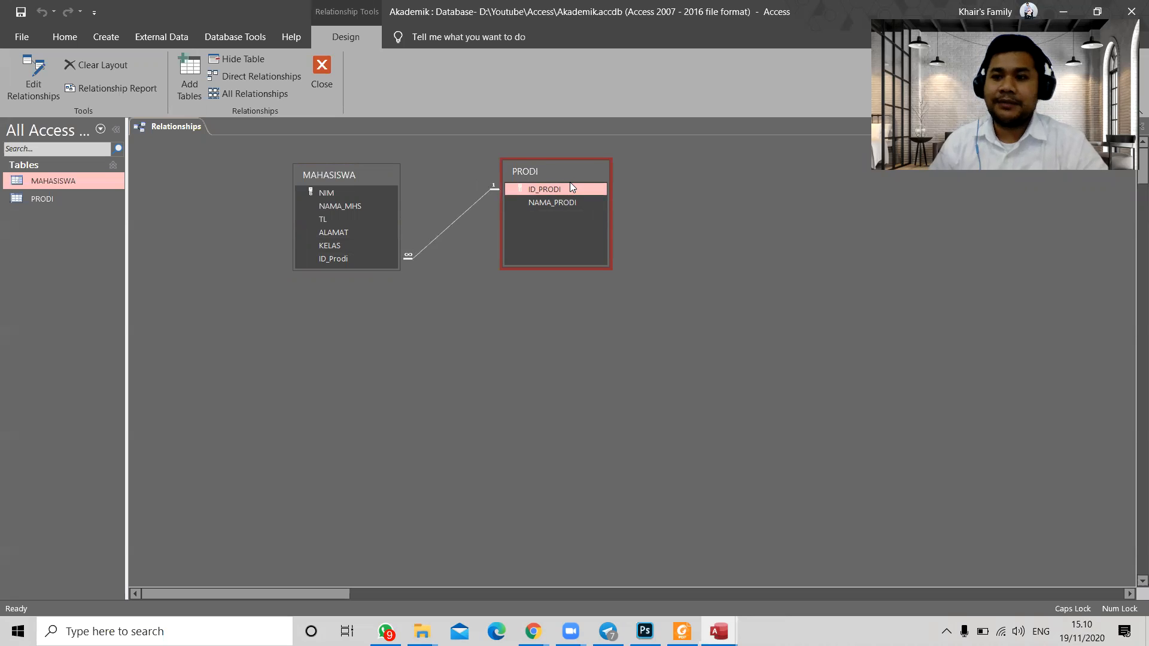
left_click_drag(357, 174, 347, 184)
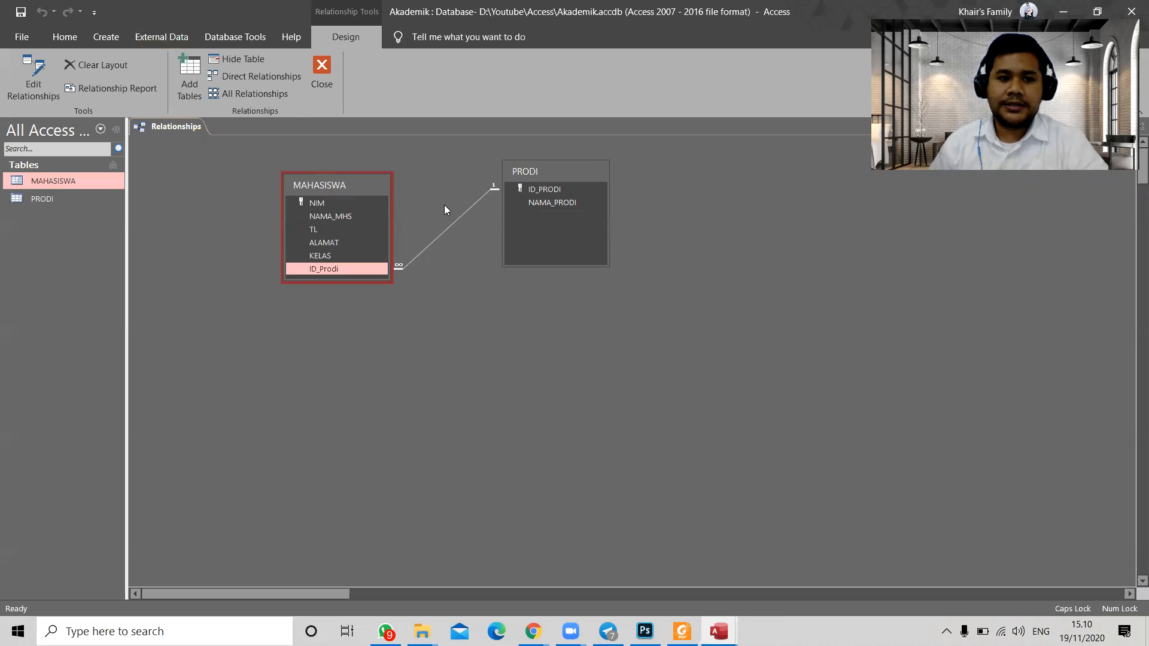
right_click(168, 127)
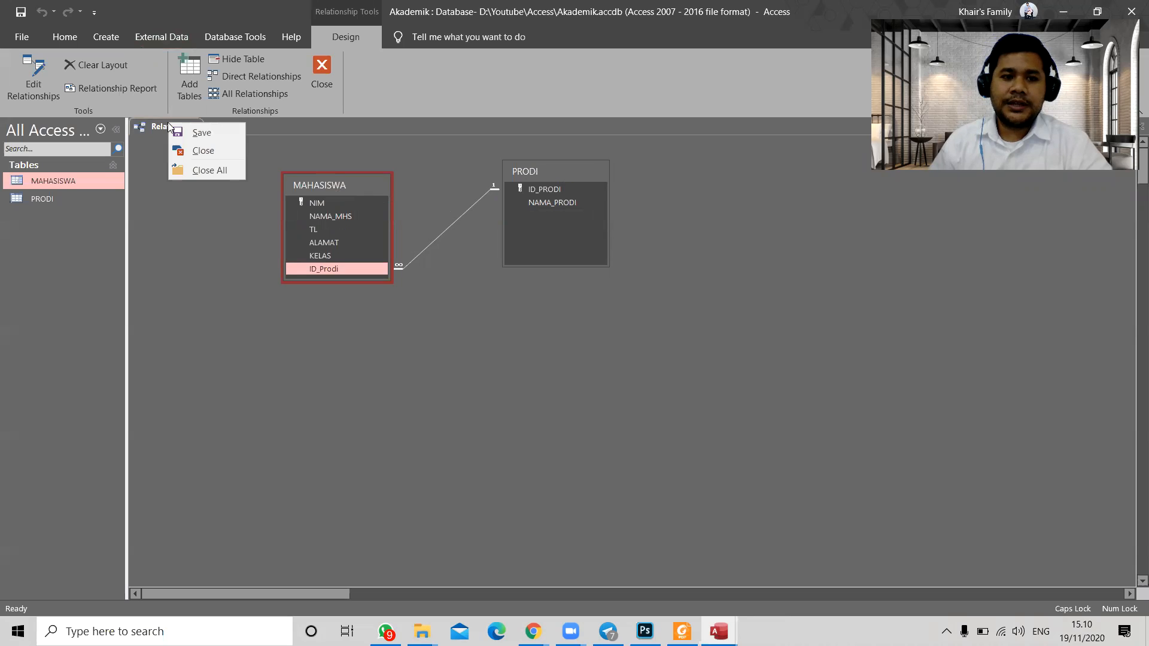
left_click(200, 149)
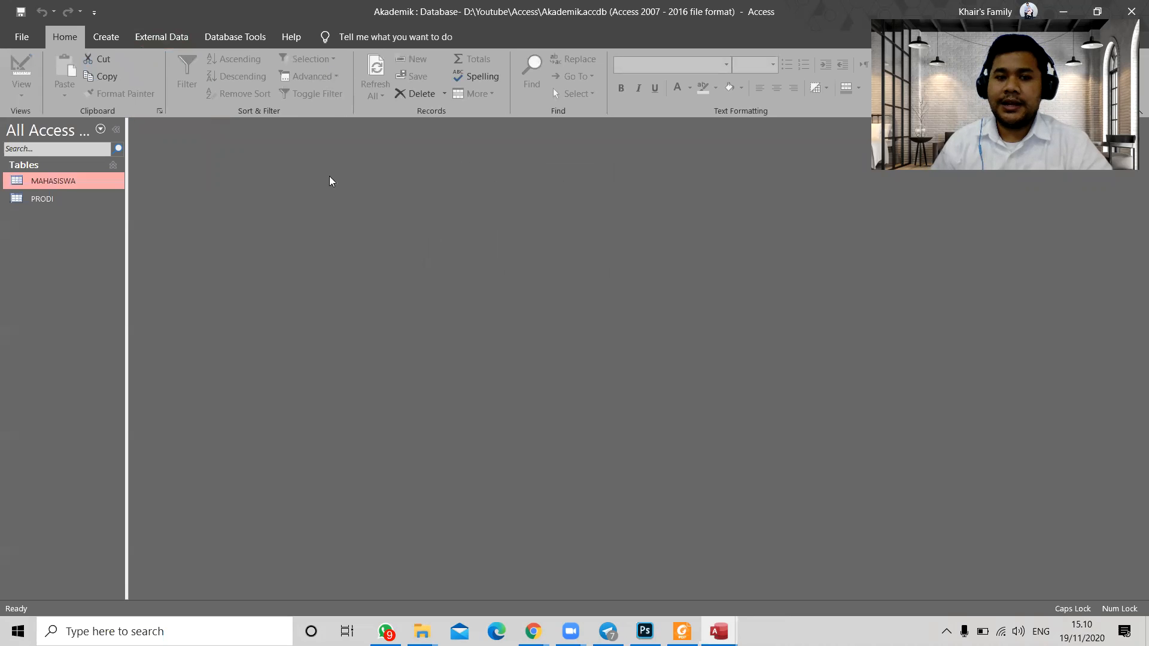
Step: Open the PRODI table, expanding the AB-51 record's related students, and widen the NAMA_PRODI column
double_click(59, 201)
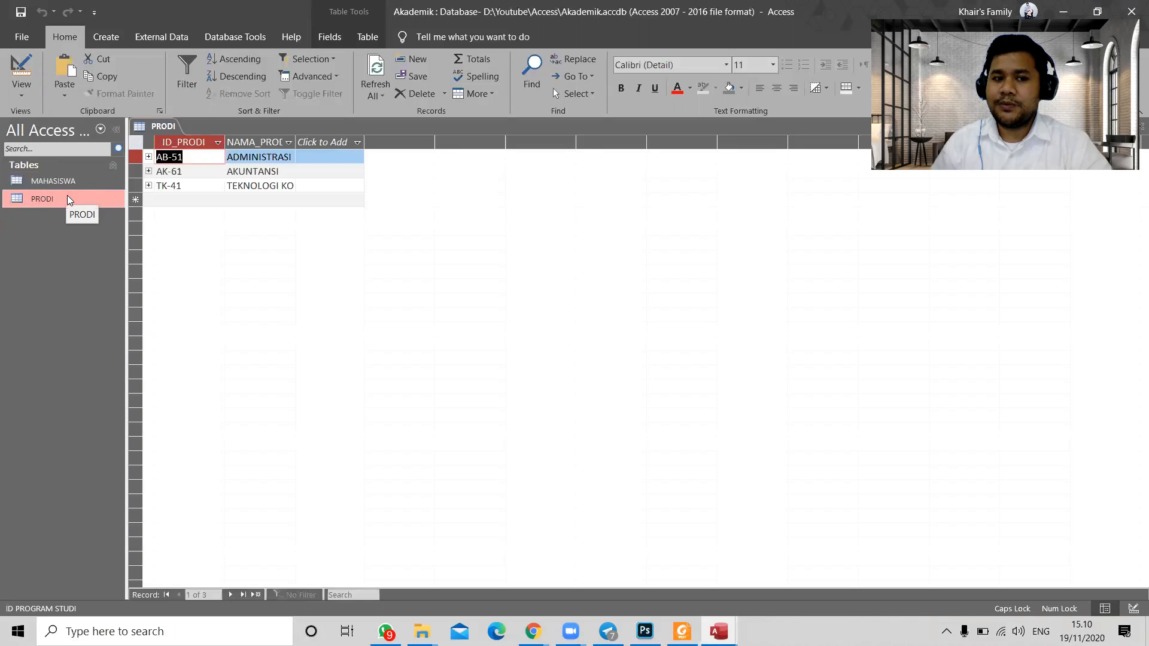
left_click(149, 157)
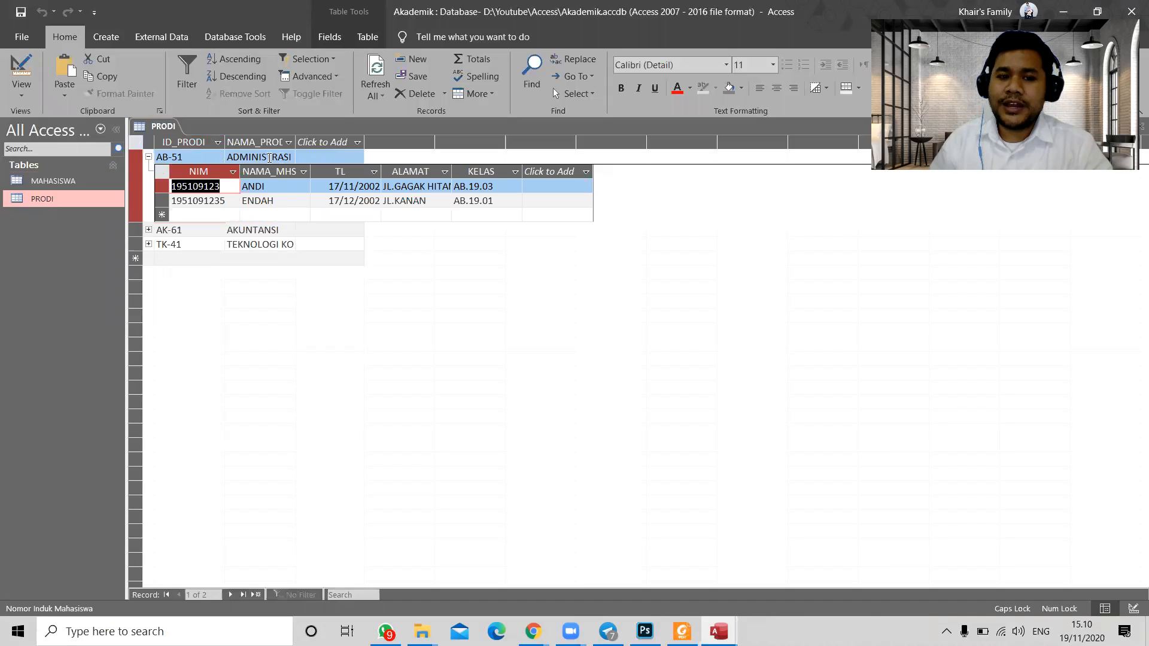
left_click_drag(297, 141, 329, 141)
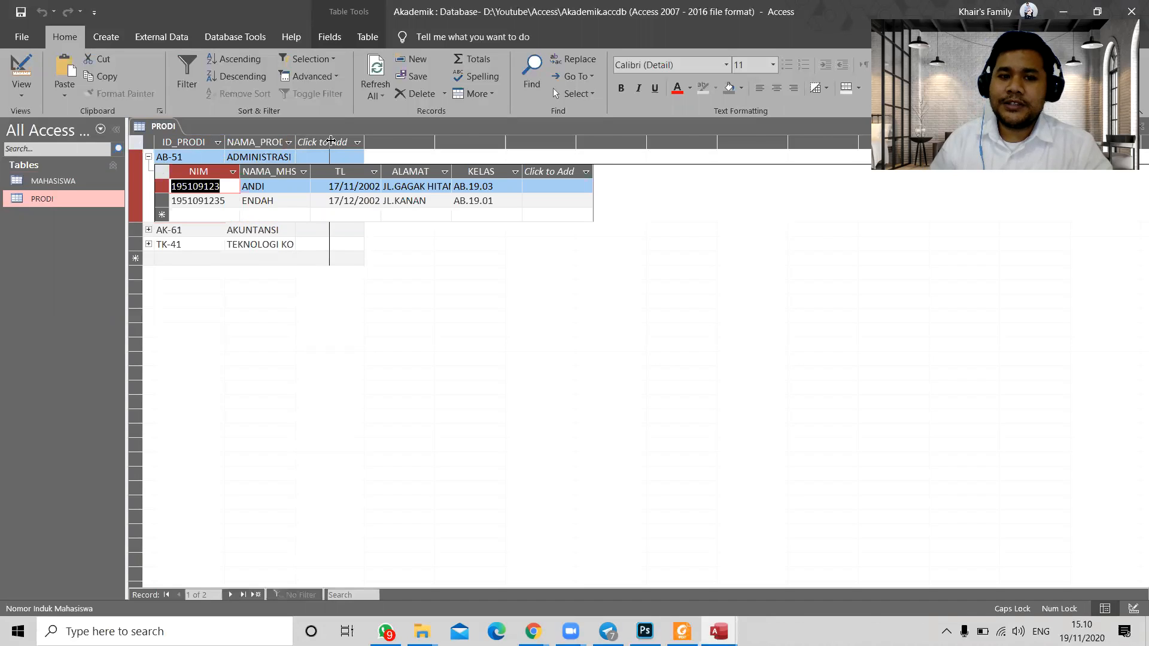
left_click(341, 142)
left_click(524, 190)
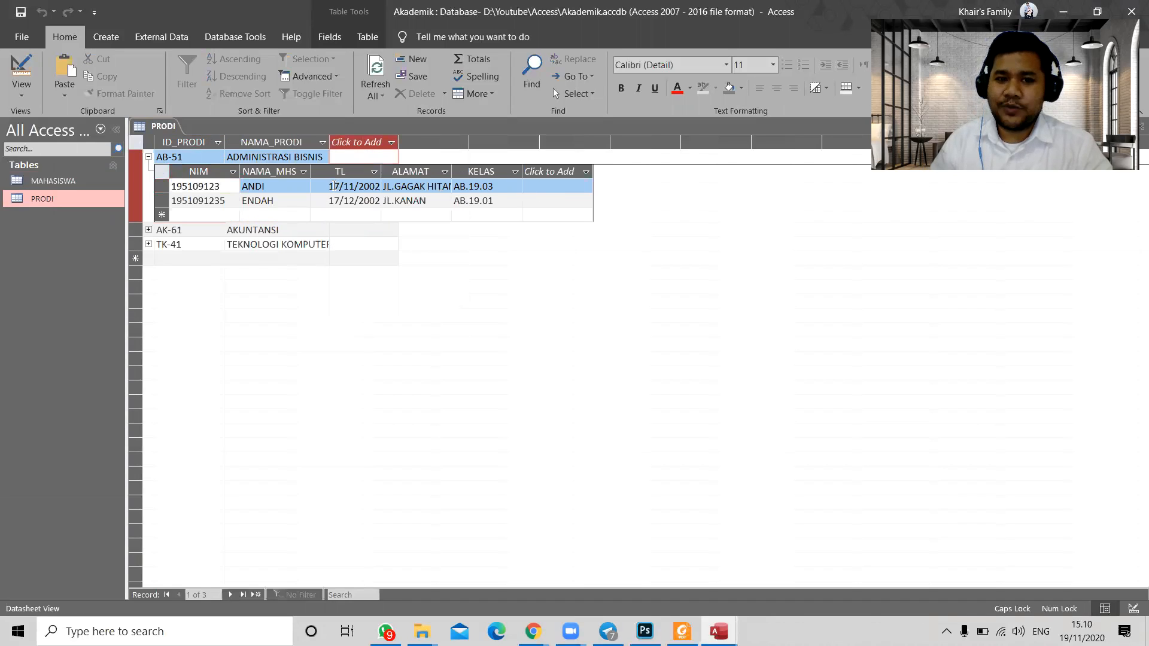
Step: Expand the related students of AK-61 and TK-41 and widen NAMA_PRODI further to fit the full program names
left_click(148, 229)
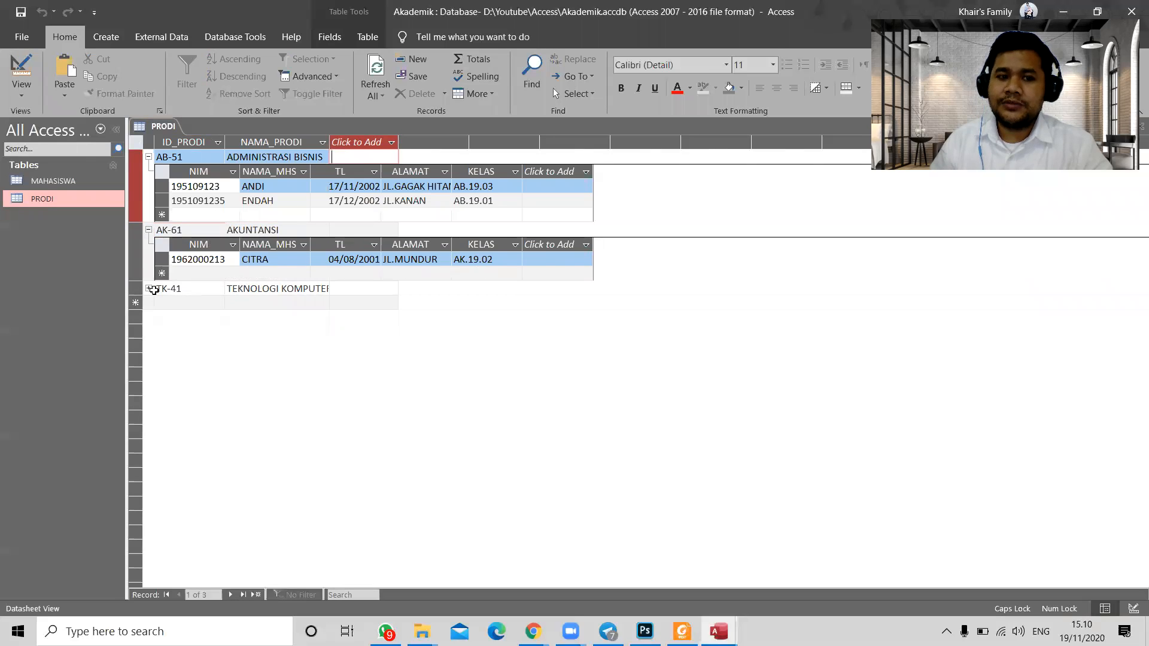
left_click(149, 289)
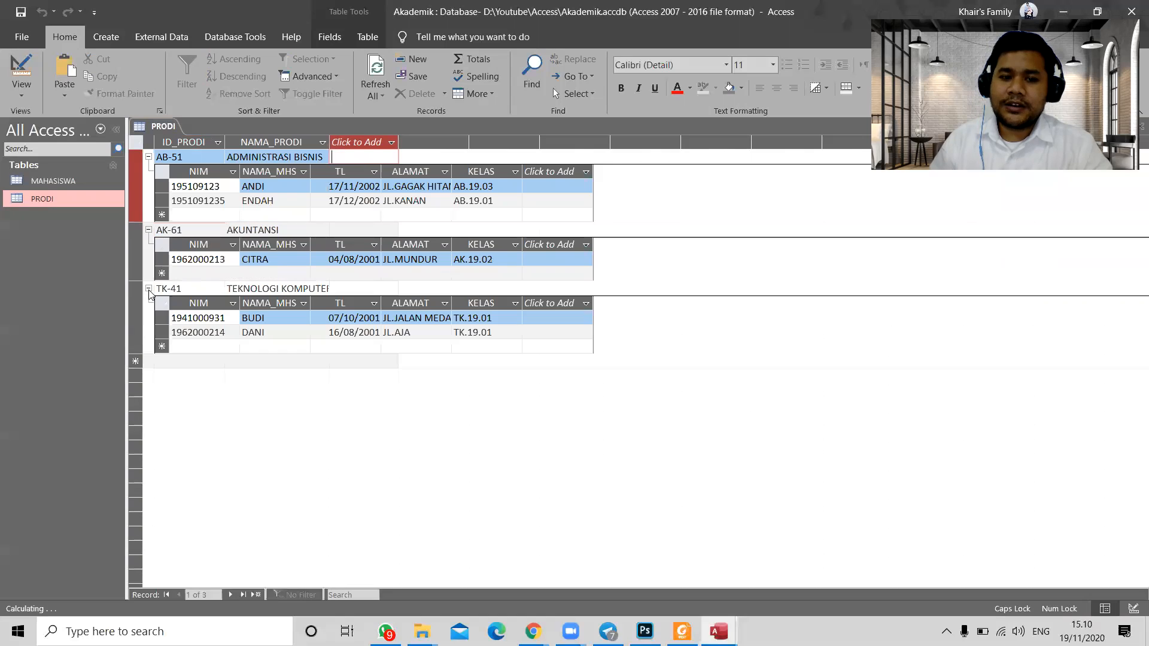
double_click(330, 142)
left_click(376, 143)
left_click(529, 343)
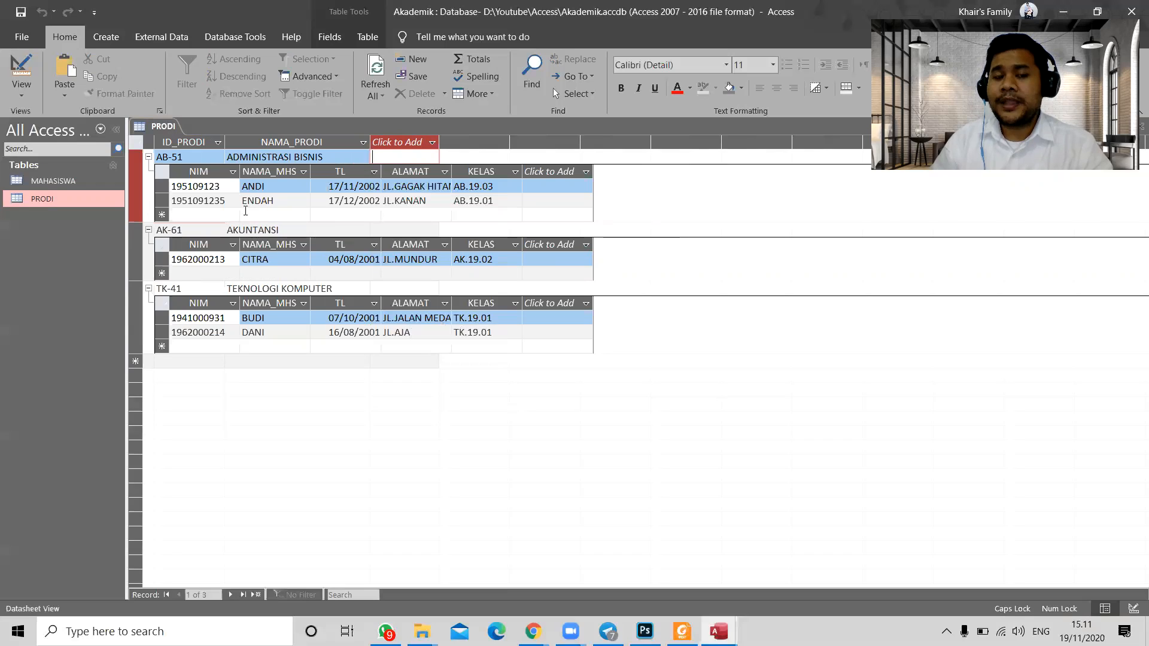
Step: Open the MAHASISWA table to examine its students' KELAS and ID_Prodi values, and return to the PRODI table
double_click(69, 187)
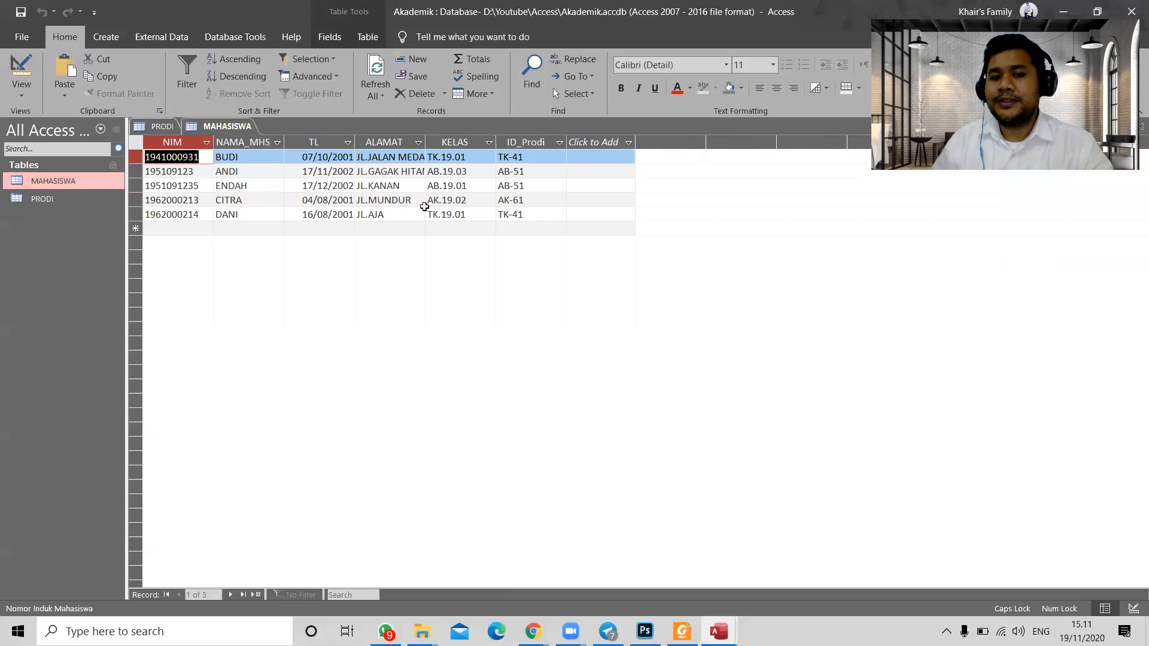
left_click(426, 204)
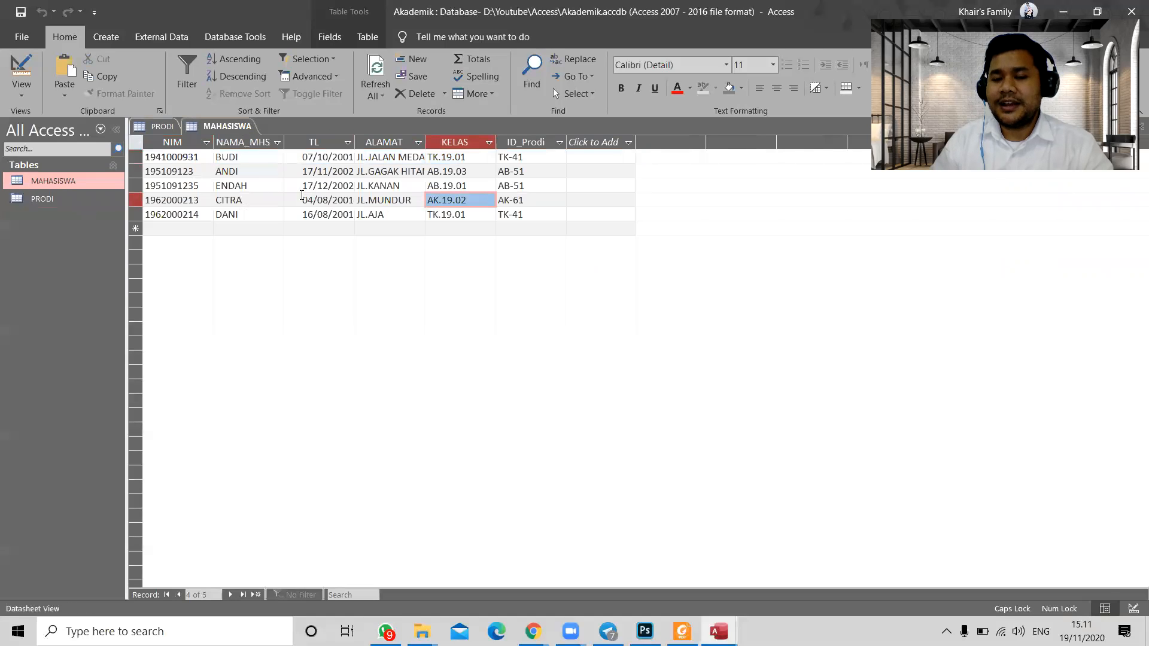
double_click(108, 200)
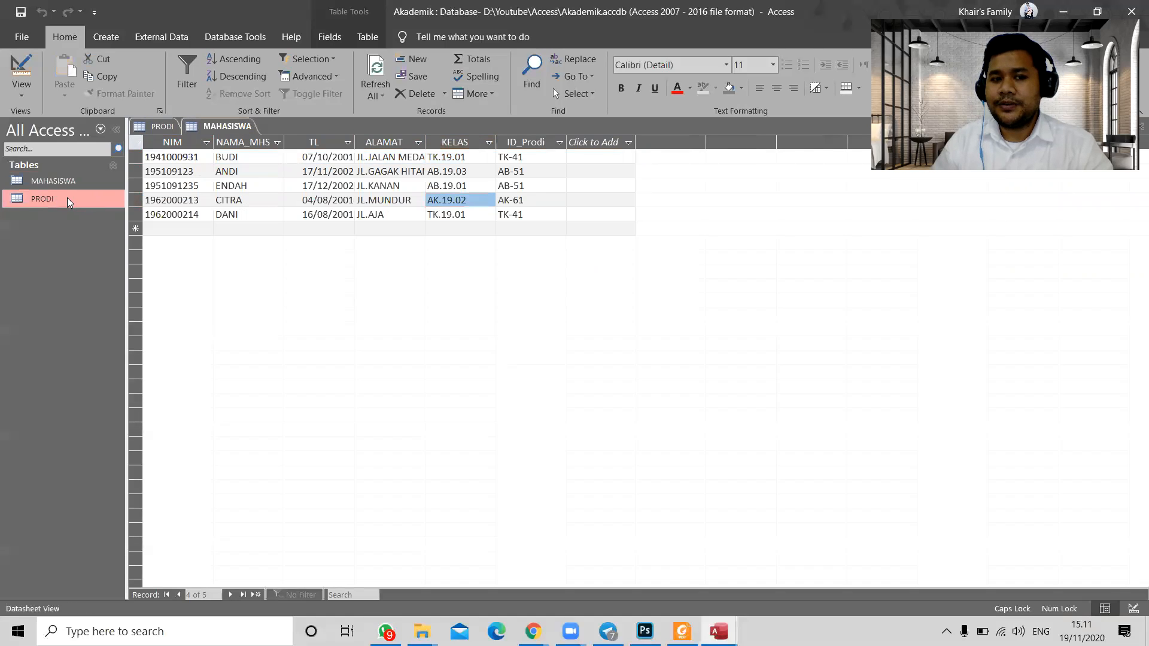